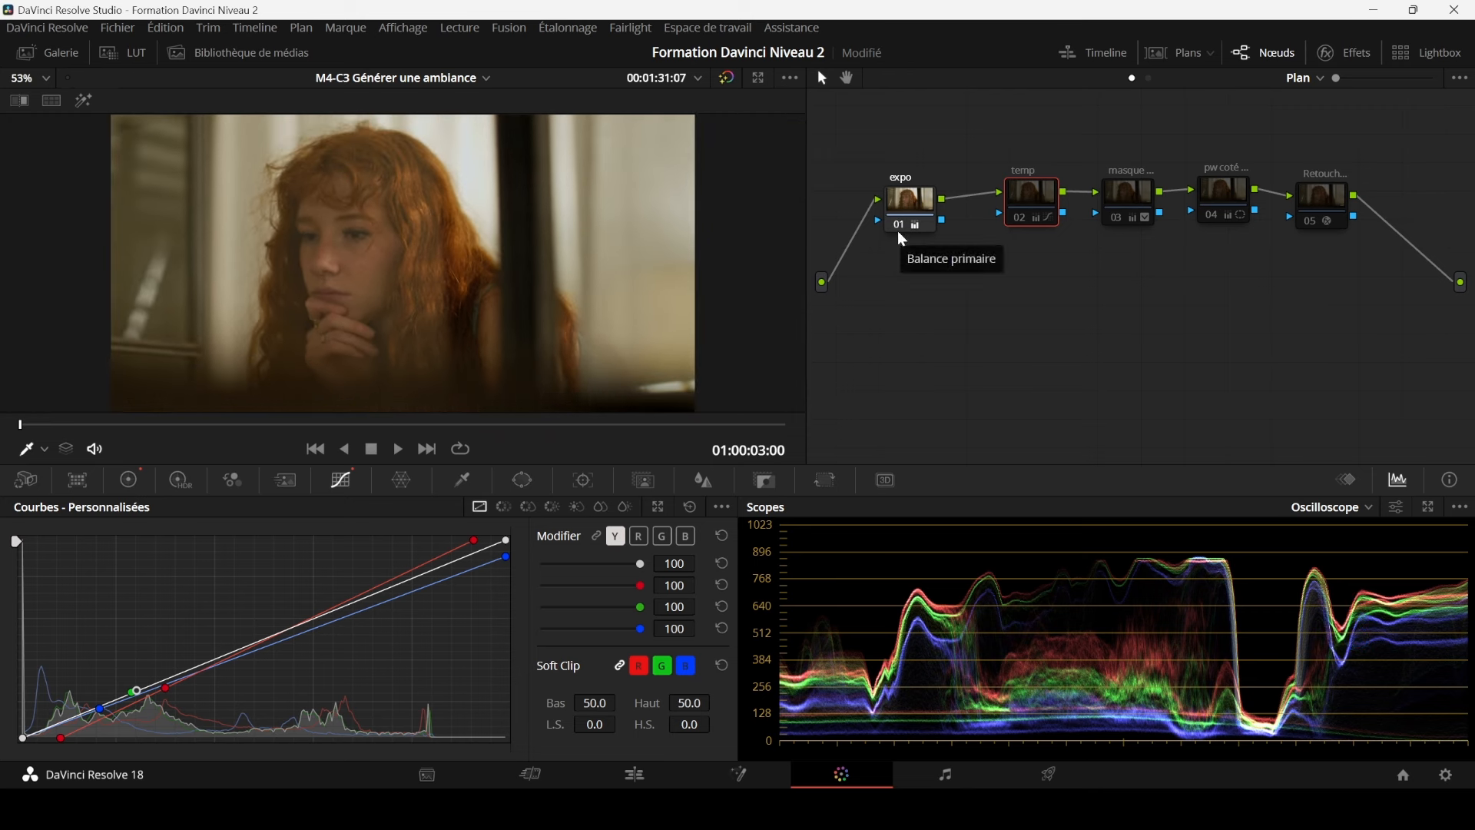
# - Compare the image with the expo node off and on, and show that node's primary color wheels
pyautogui.click(897, 227)
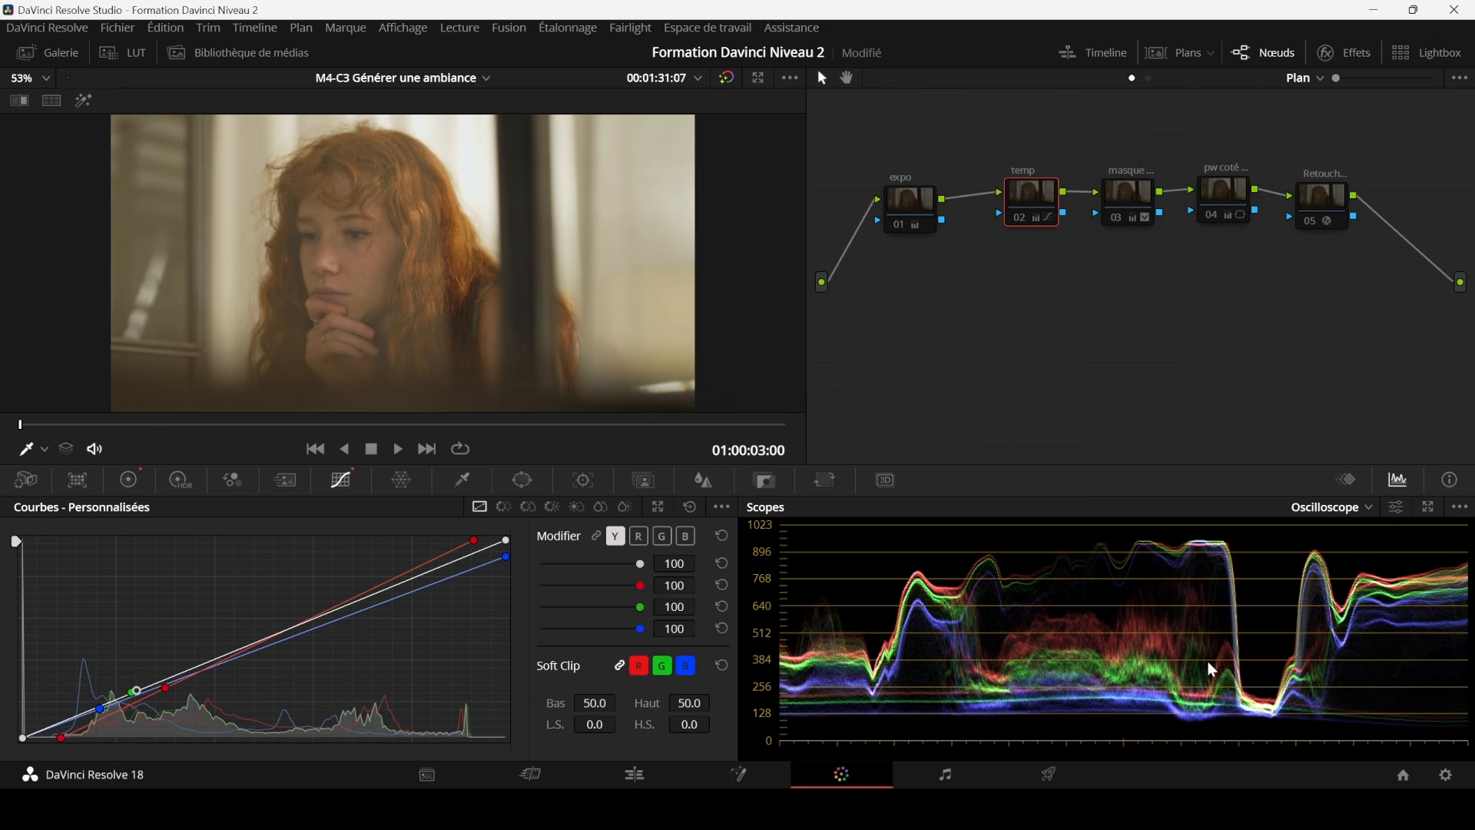
pyautogui.click(129, 480)
pyautogui.click(885, 219)
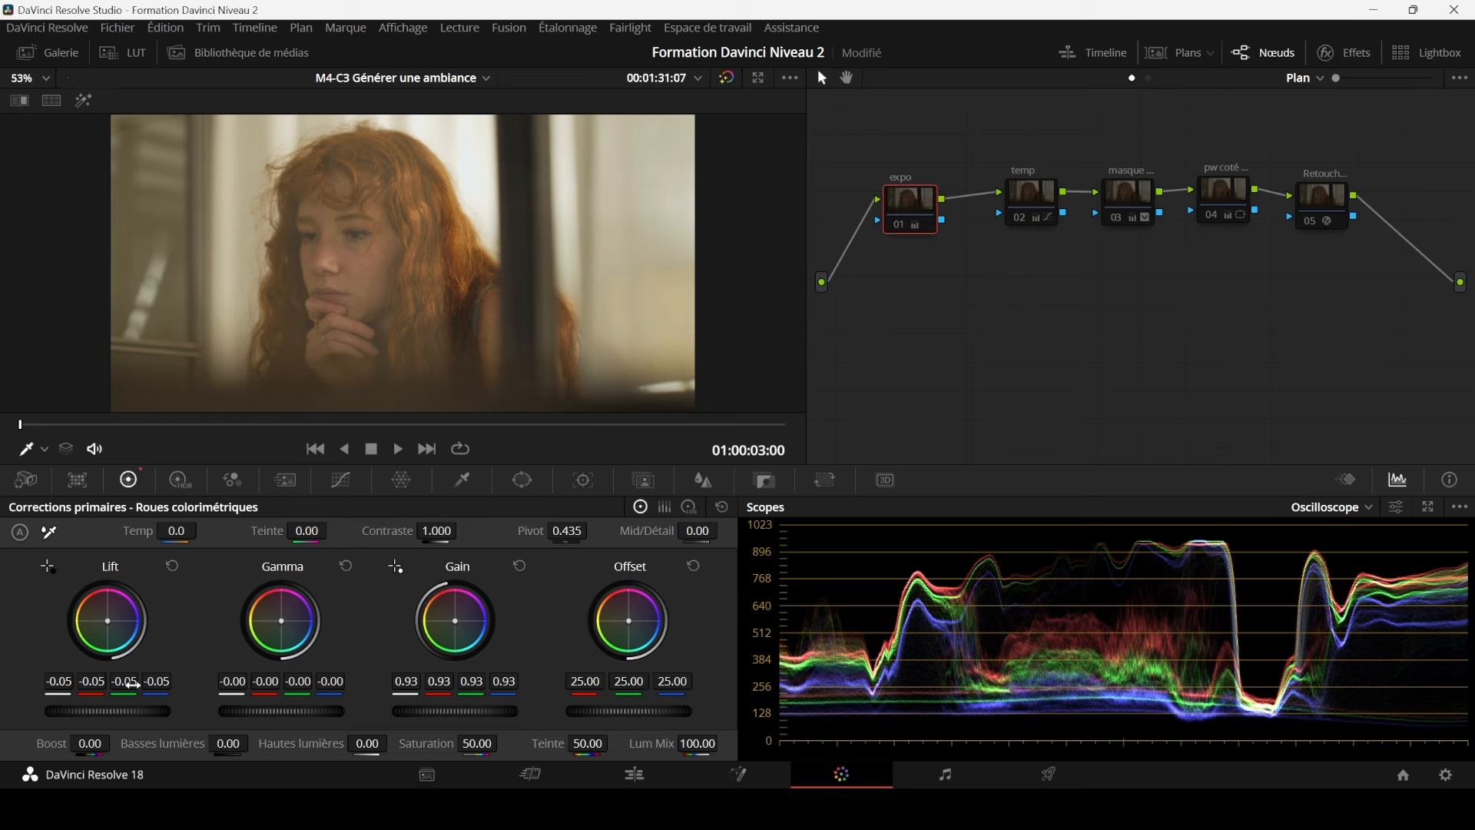
pyautogui.click(901, 226)
pyautogui.click(900, 226)
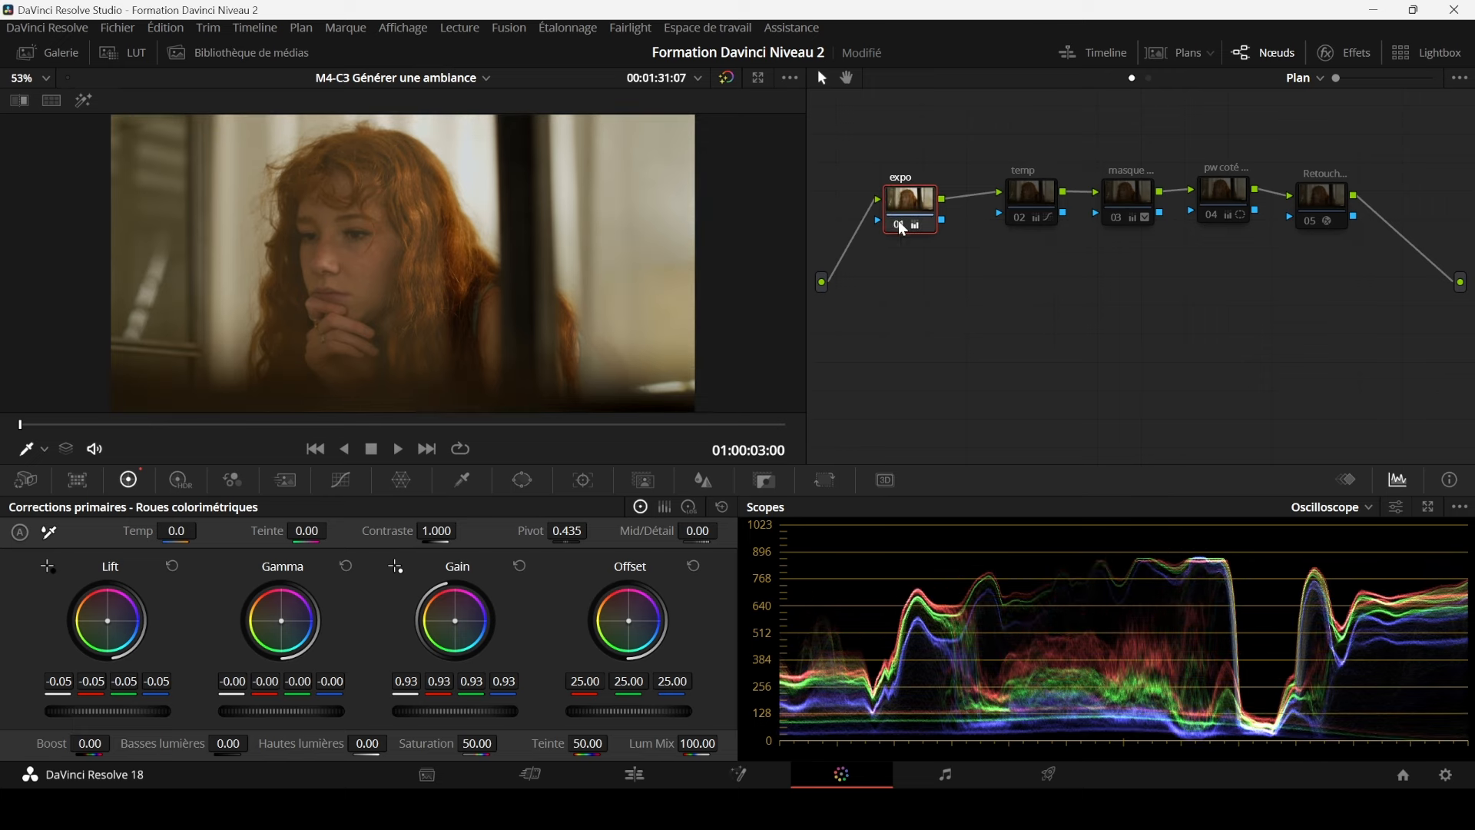
pyautogui.click(902, 226)
# - Enable the temp node, comparing the image with and without its colder temperature grade
pyautogui.click(1034, 205)
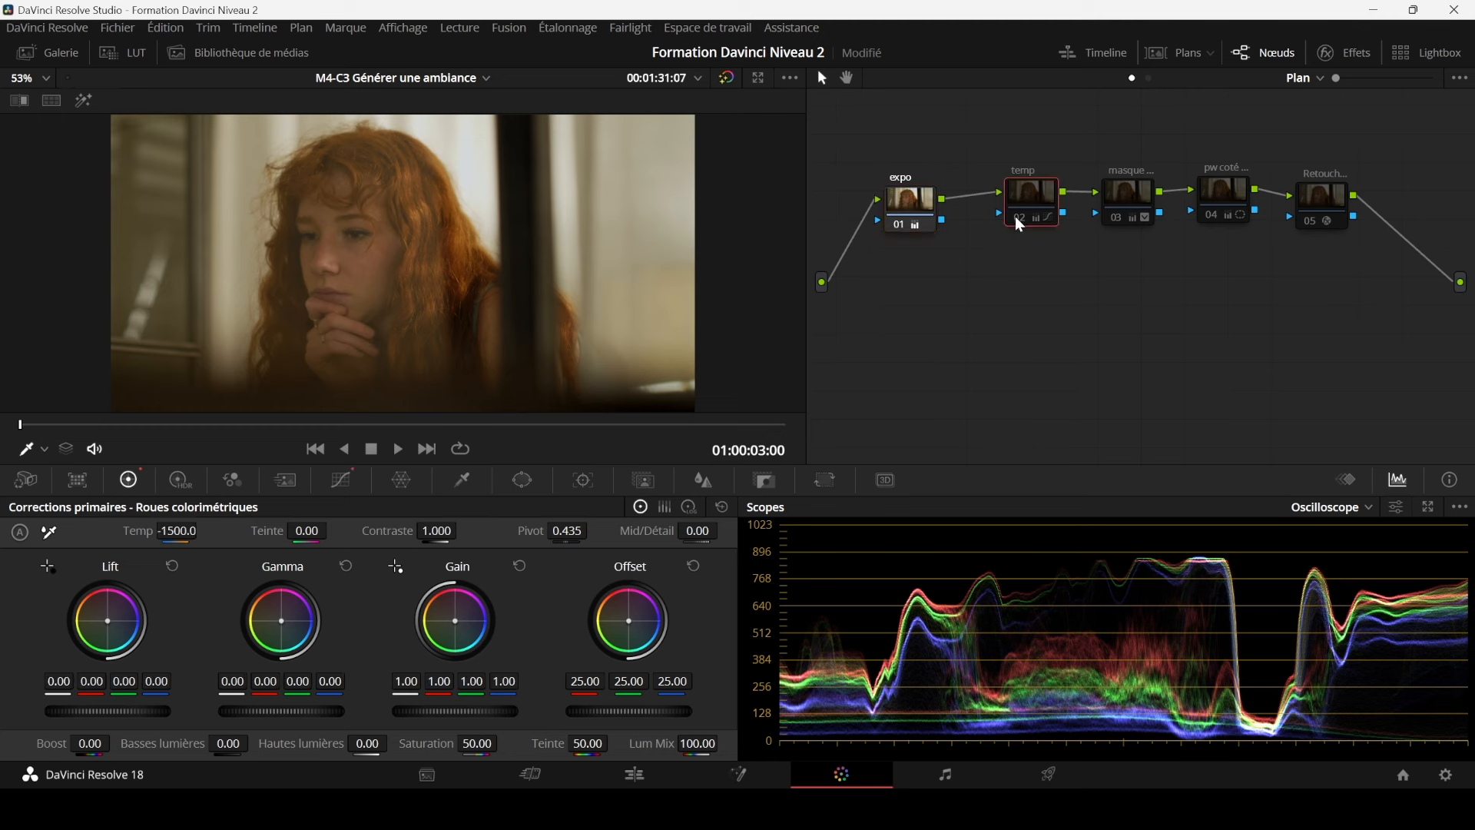
pyautogui.click(1017, 219)
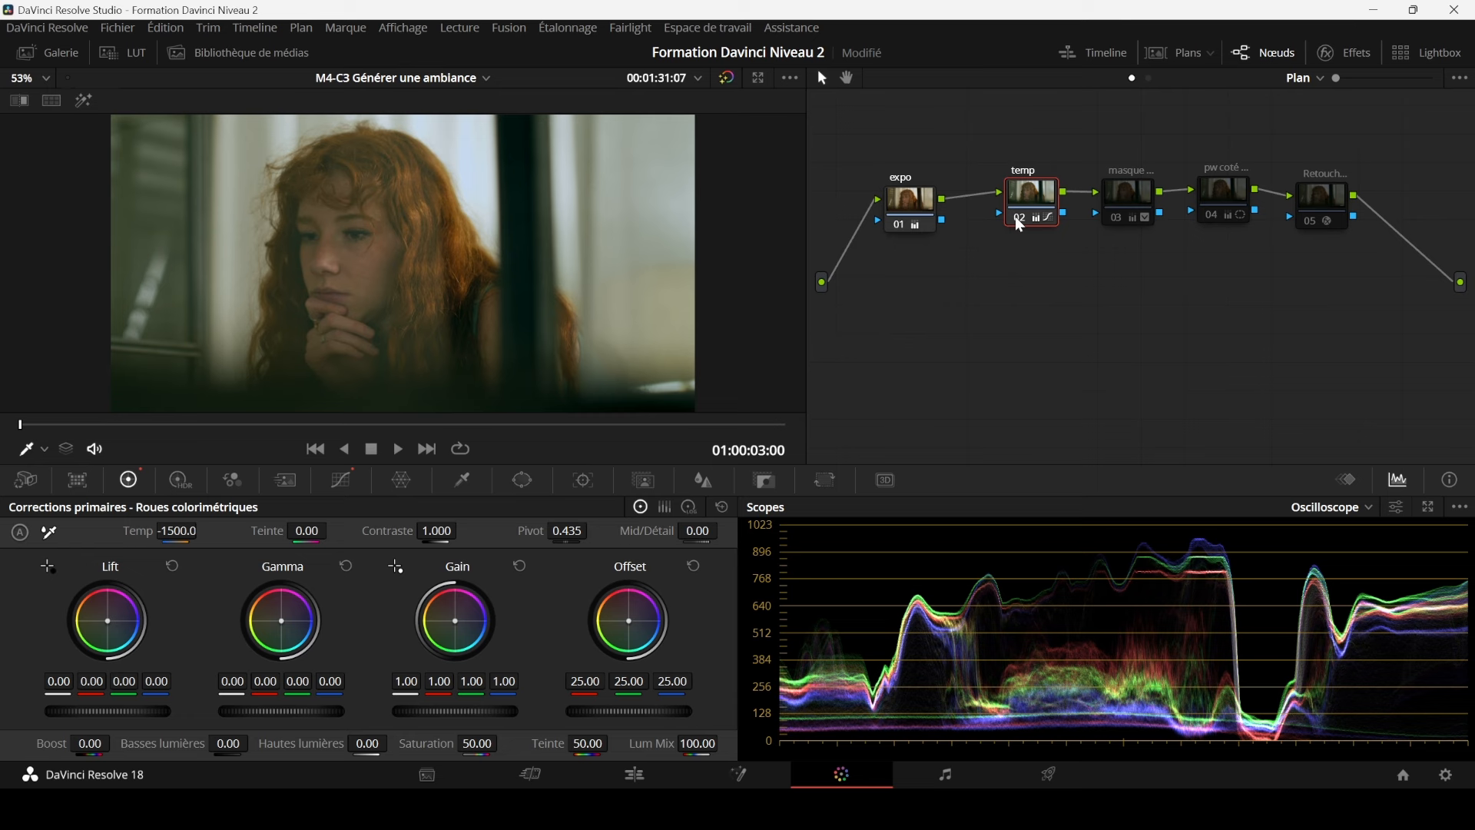
pyautogui.click(1017, 220)
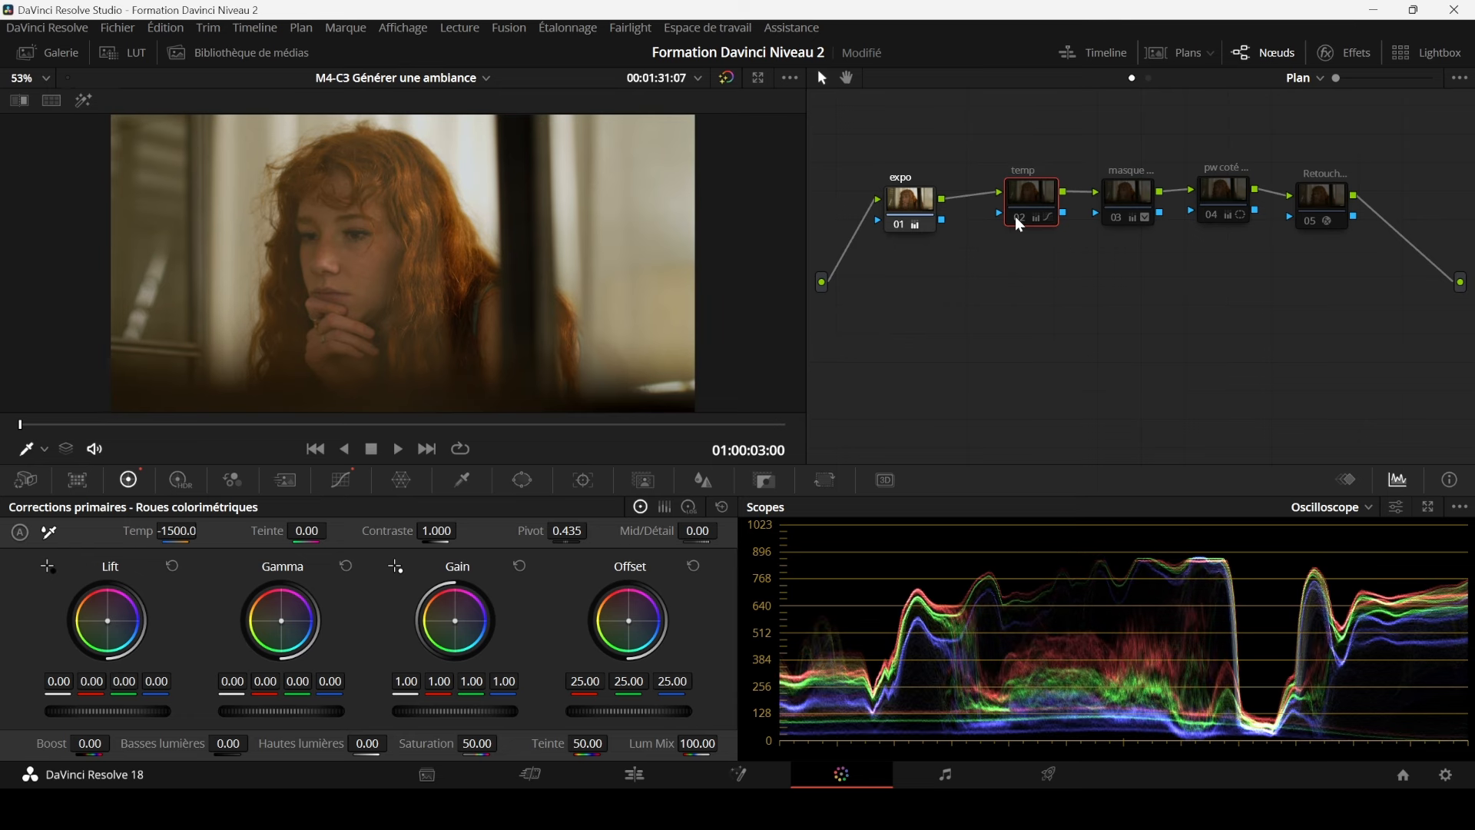
pyautogui.click(1017, 219)
pyautogui.click(1017, 220)
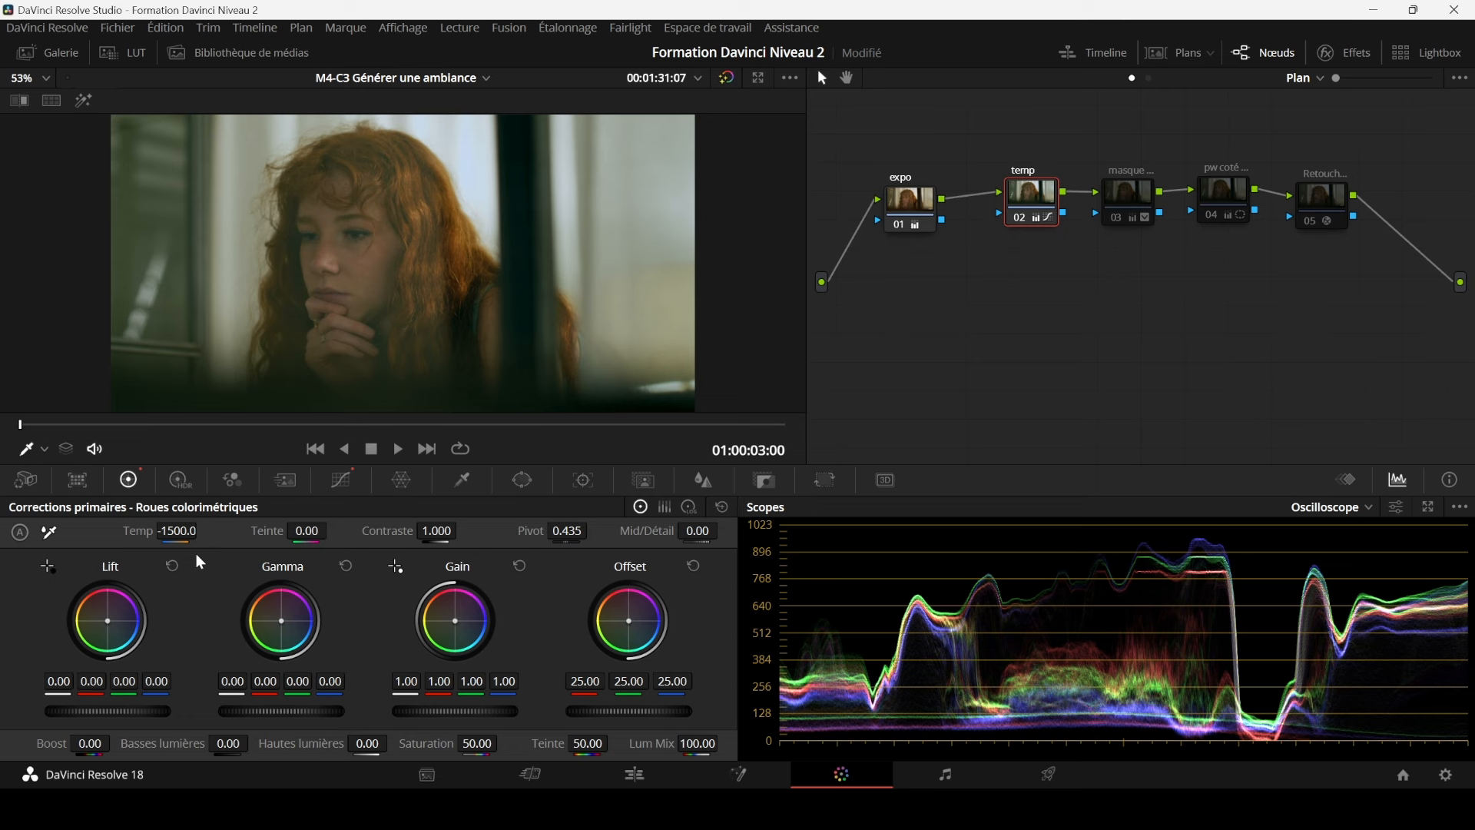
# - Lower the highlight end of the temp node's blue custom curve slightly and check the node's primary temperature setting
pyautogui.click(342, 481)
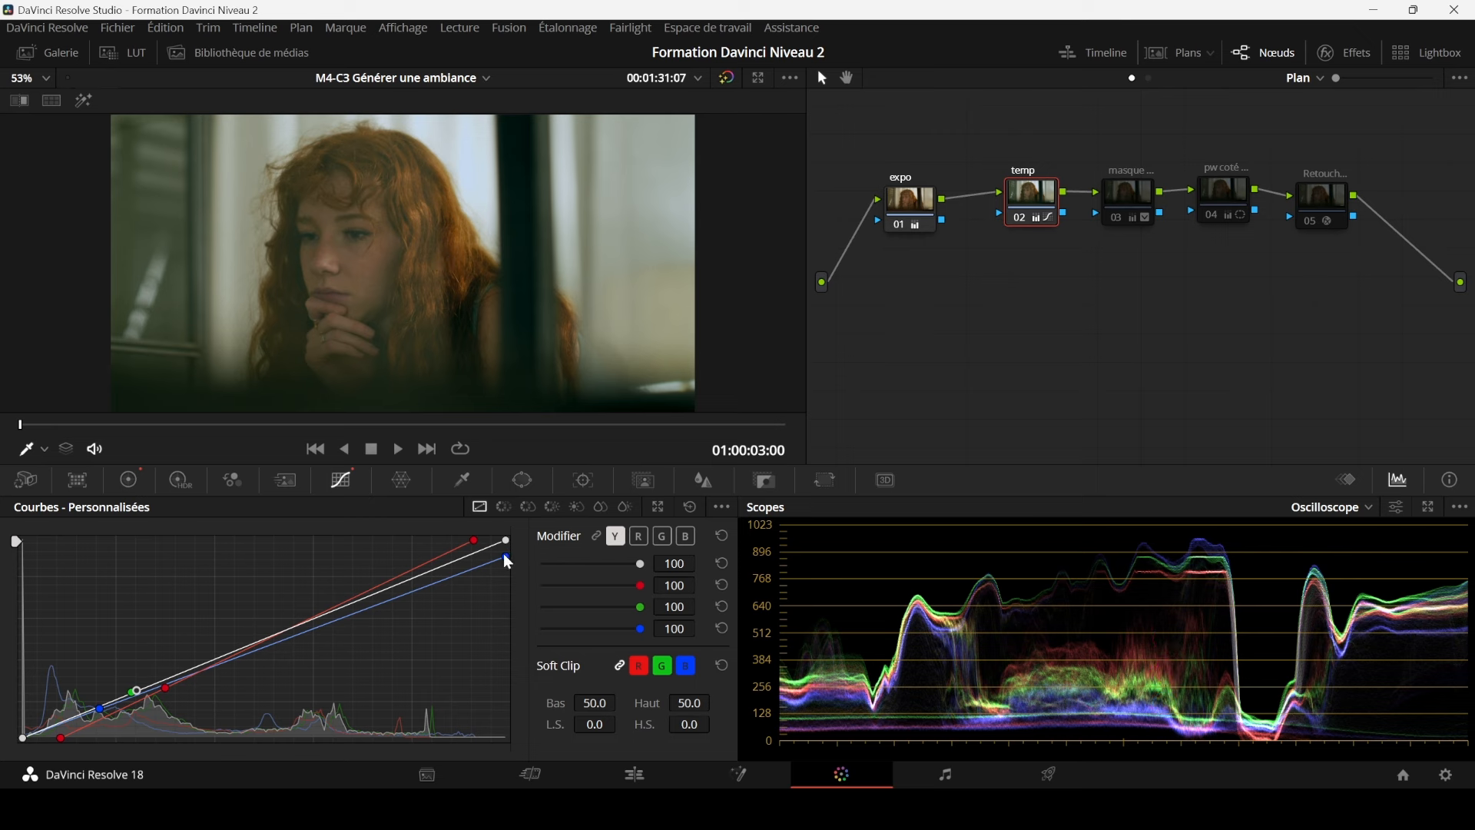
pyautogui.moveTo(506, 557)
pyautogui.mouseDown()
pyautogui.moveTo(507, 533)
pyautogui.moveTo(515, 561)
pyautogui.mouseUp()
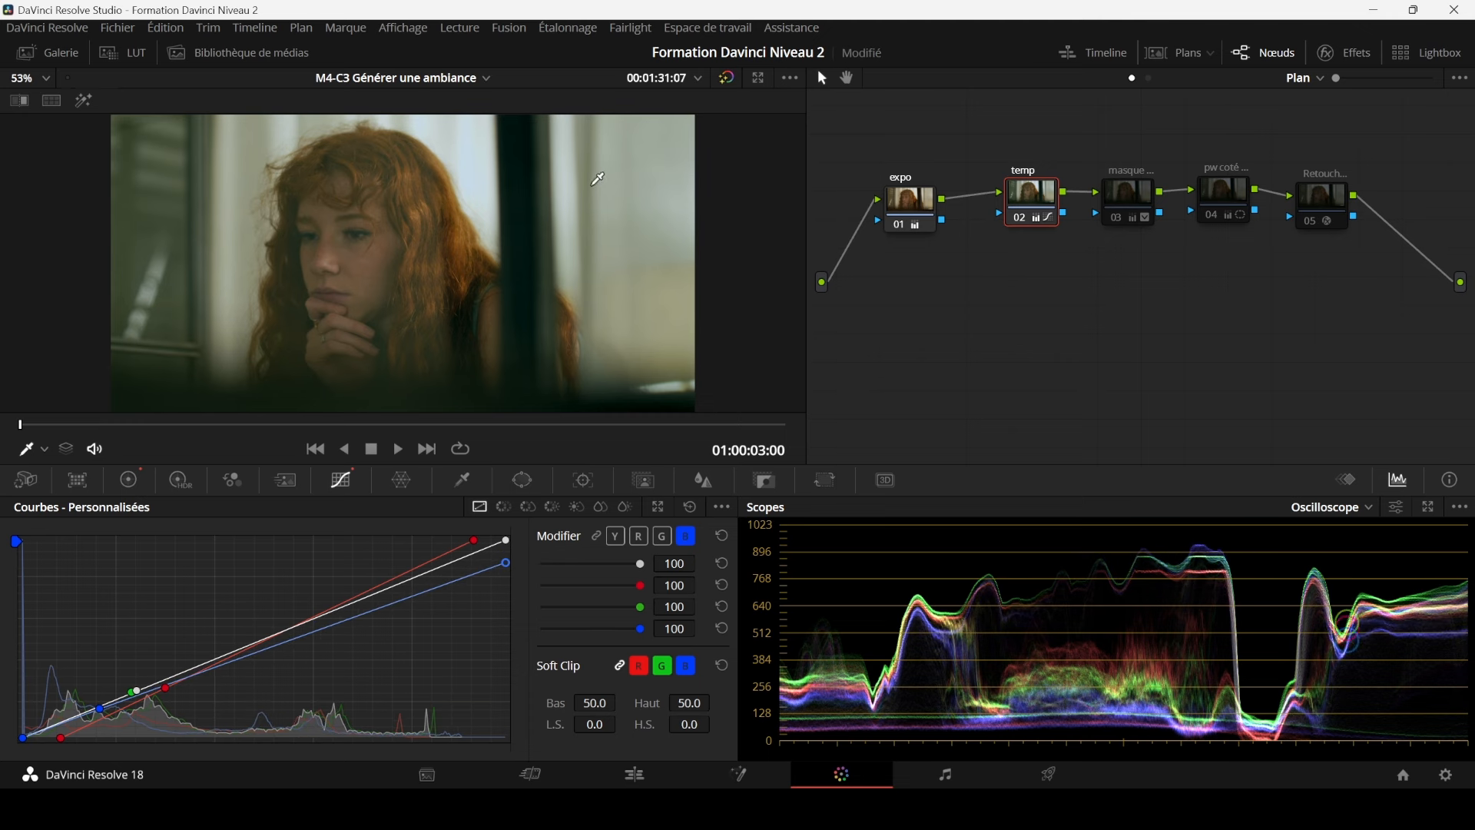
pyautogui.scroll(-2, 541, 252)
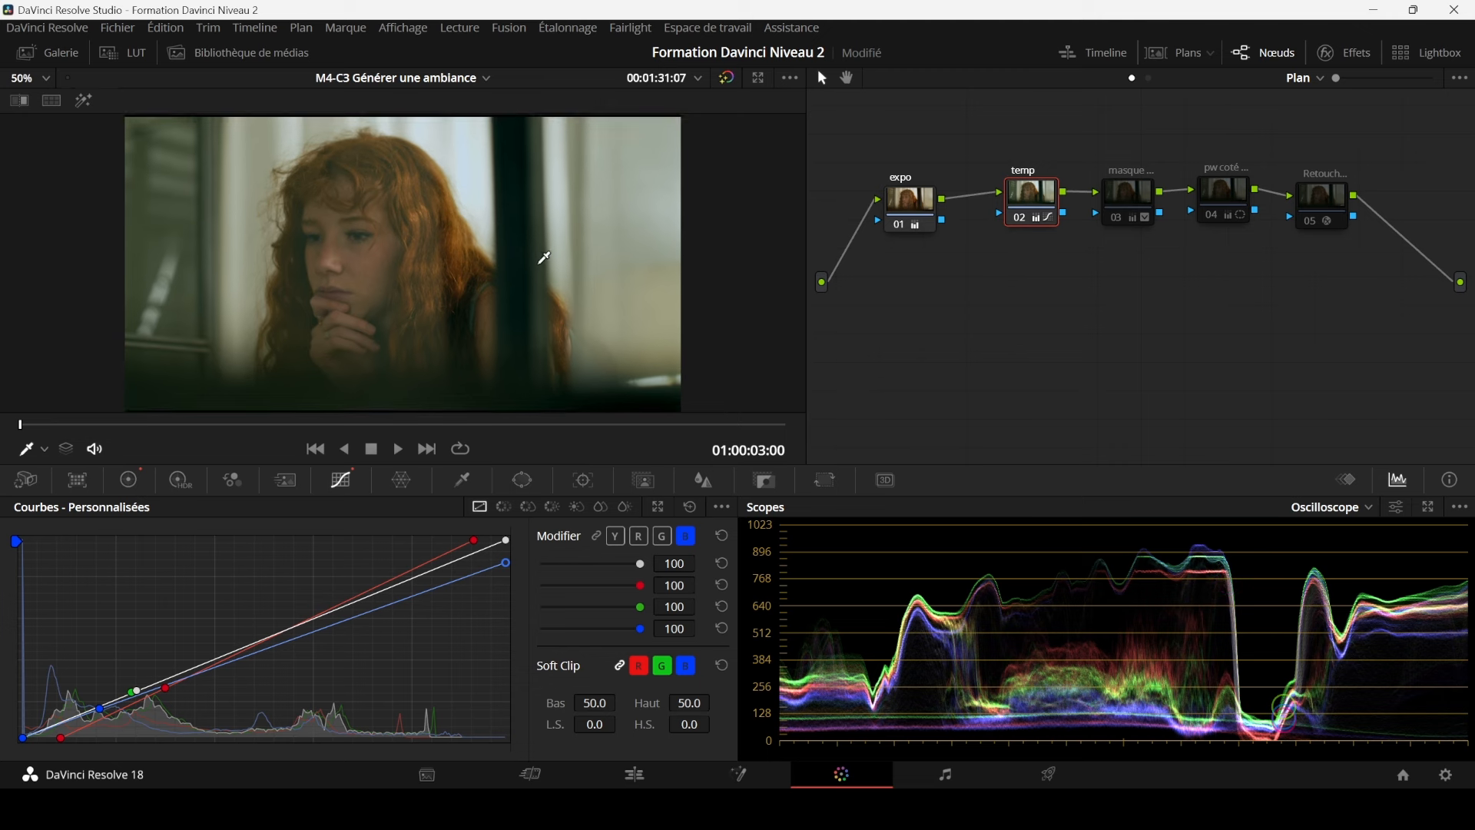
pyautogui.scroll(1, 544, 258)
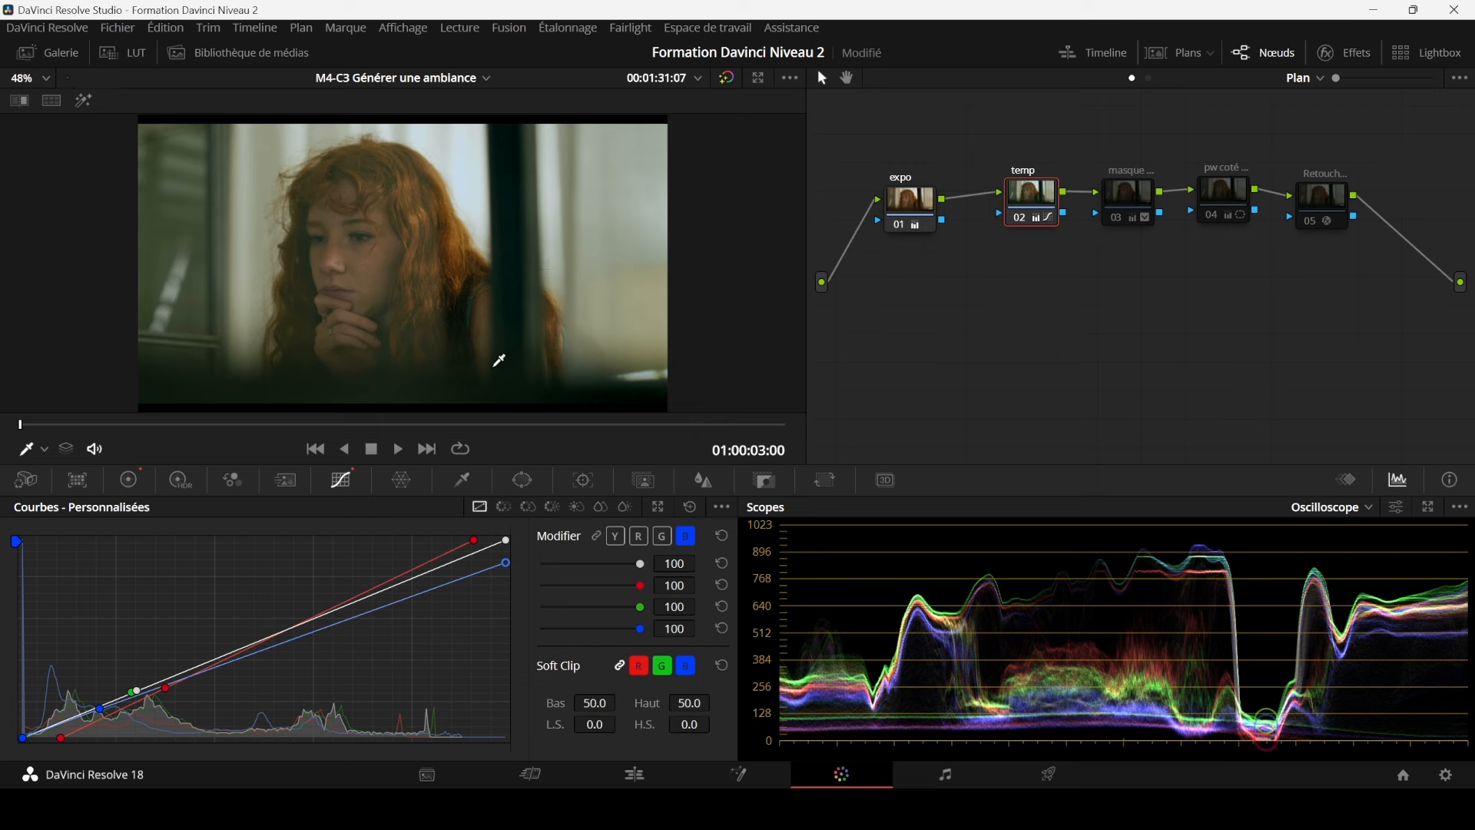
pyautogui.click(131, 484)
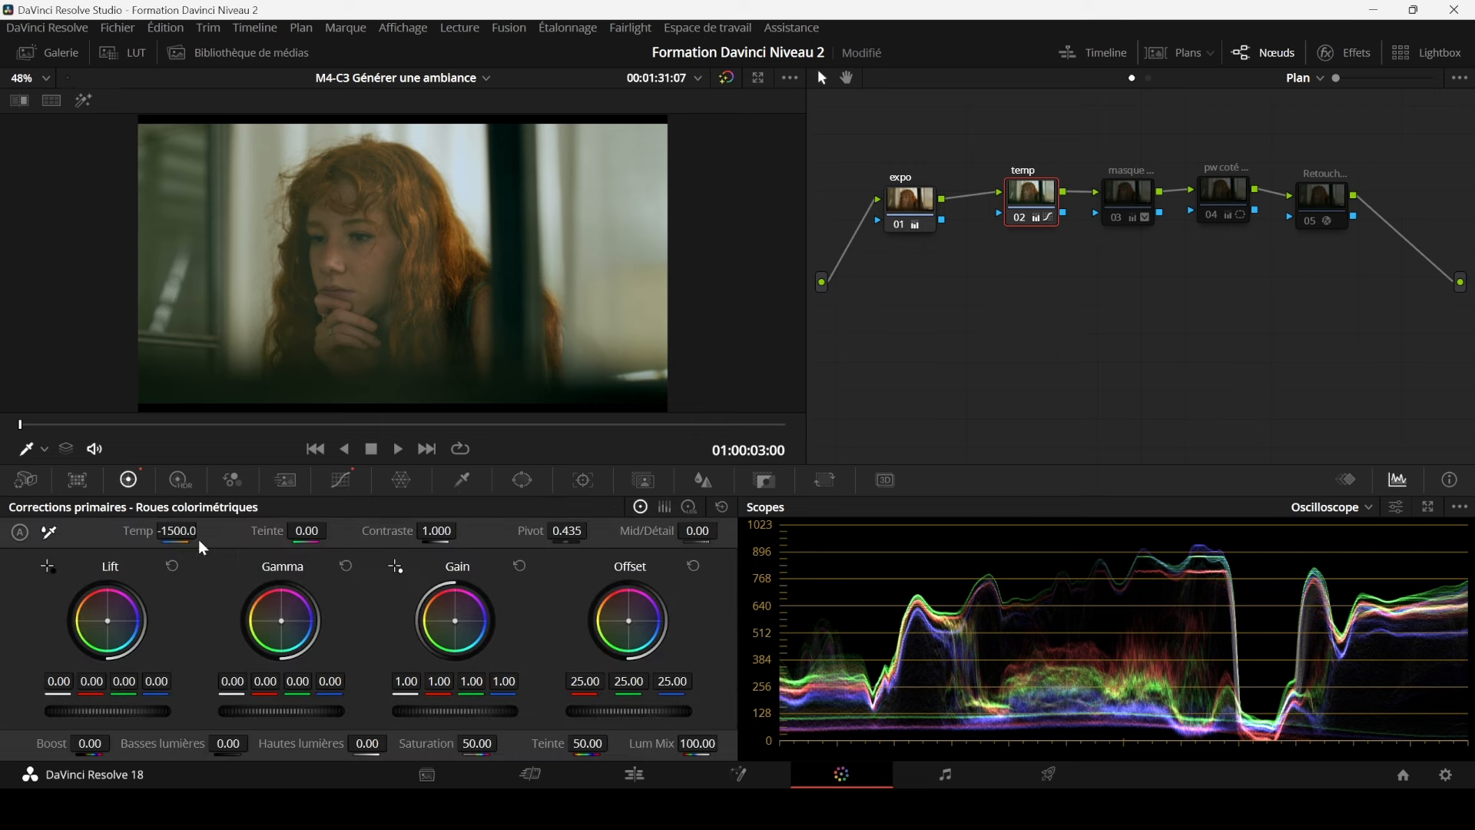
pyautogui.click(342, 482)
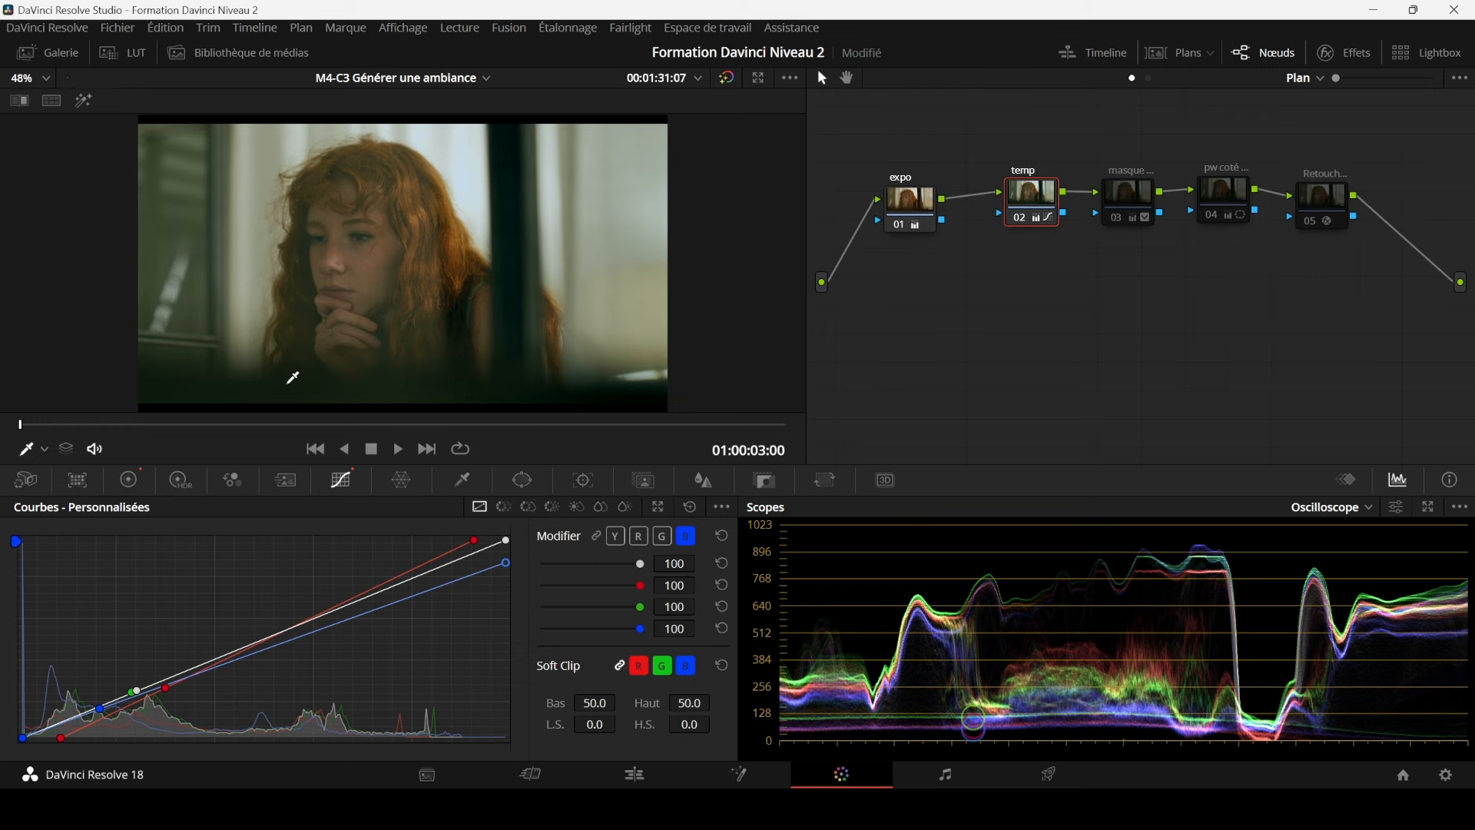
# - Compare the shot ungraded and graded in the enlarged viewer, leaving all nodes enabled and restoring the full layout
pyautogui.hotkey('alt', 'f')
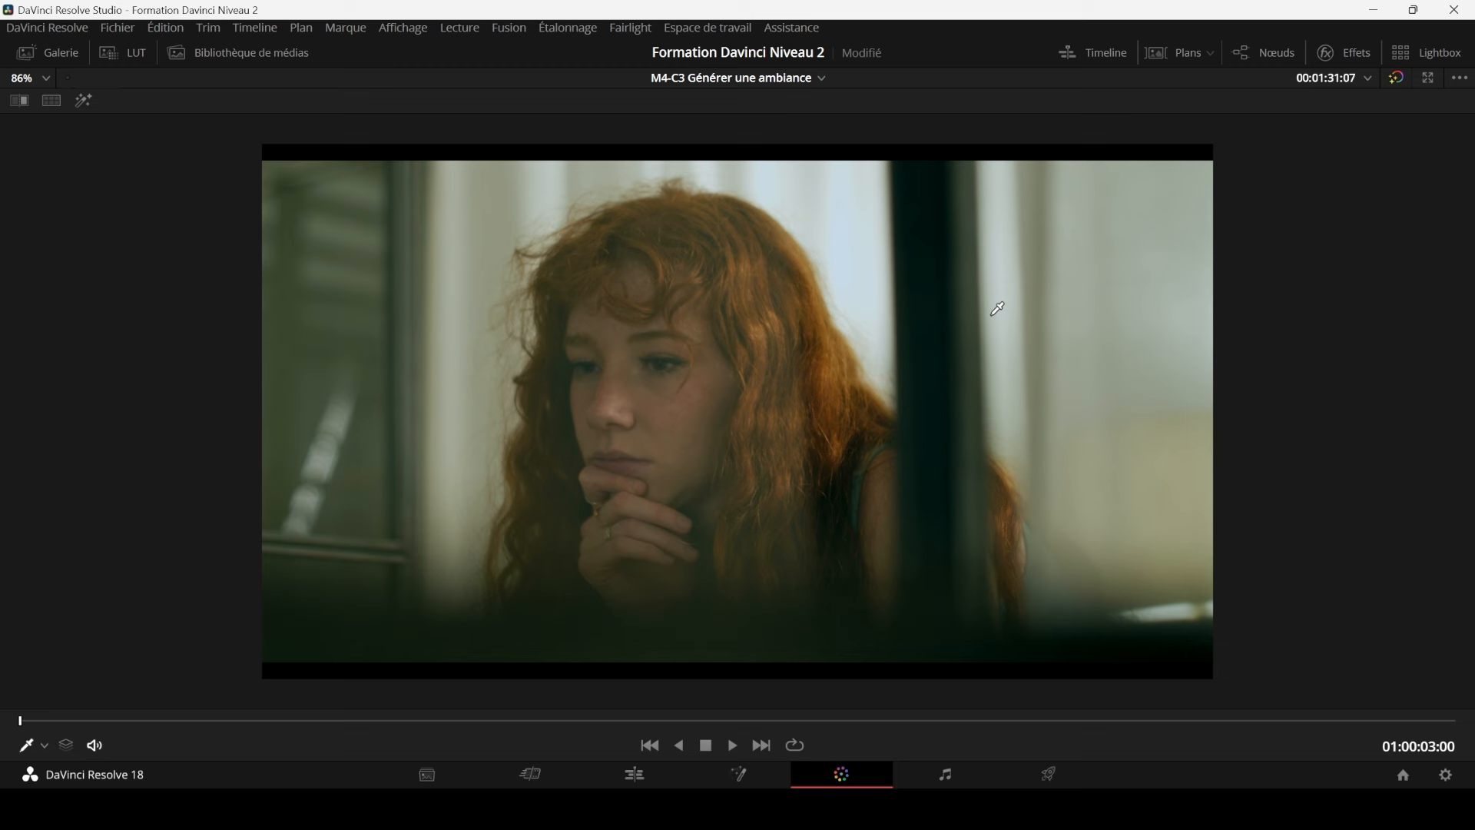
pyautogui.click(997, 308)
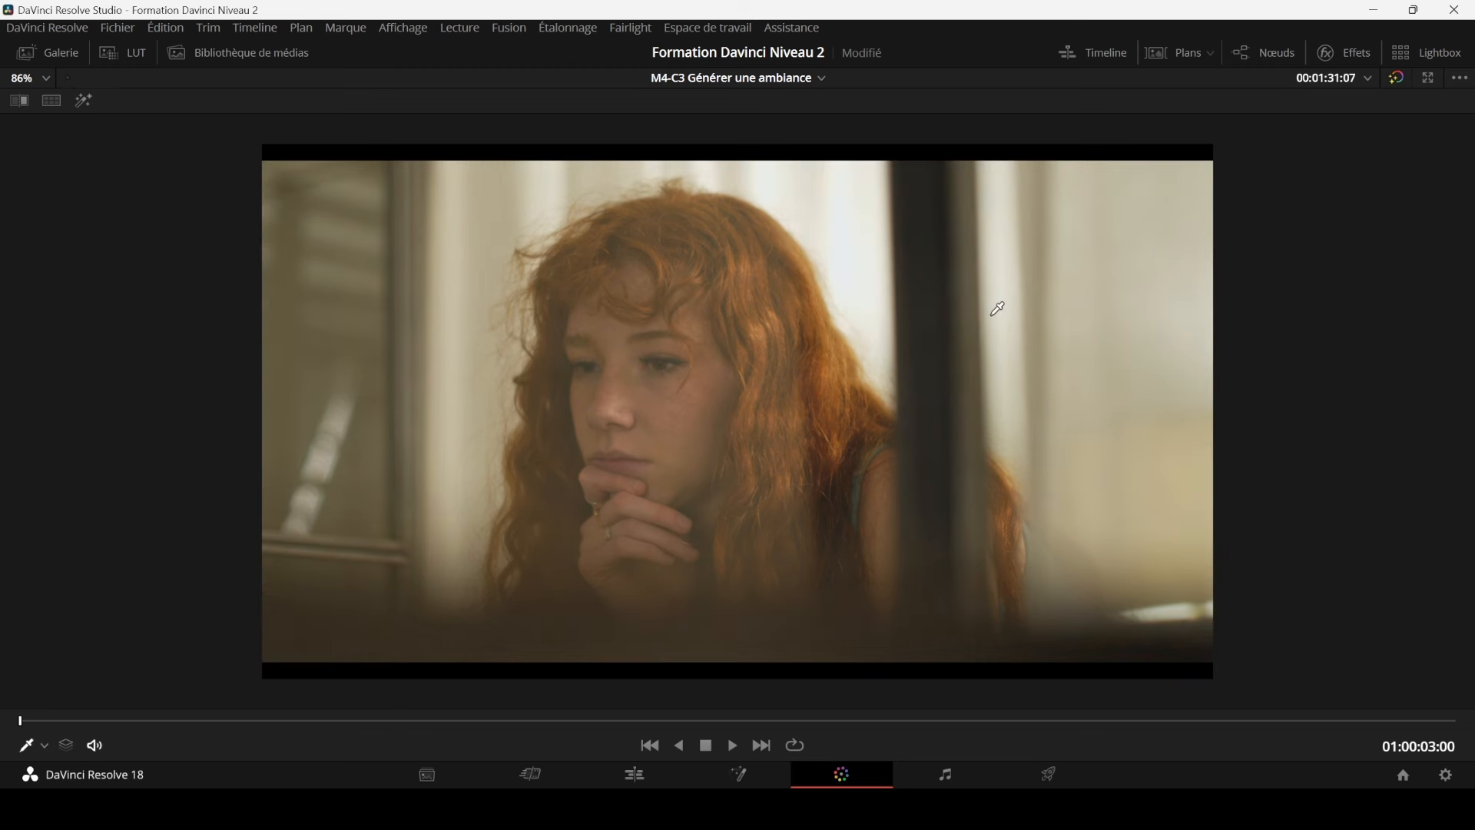
pyautogui.hotkey('ctrl', 'd')
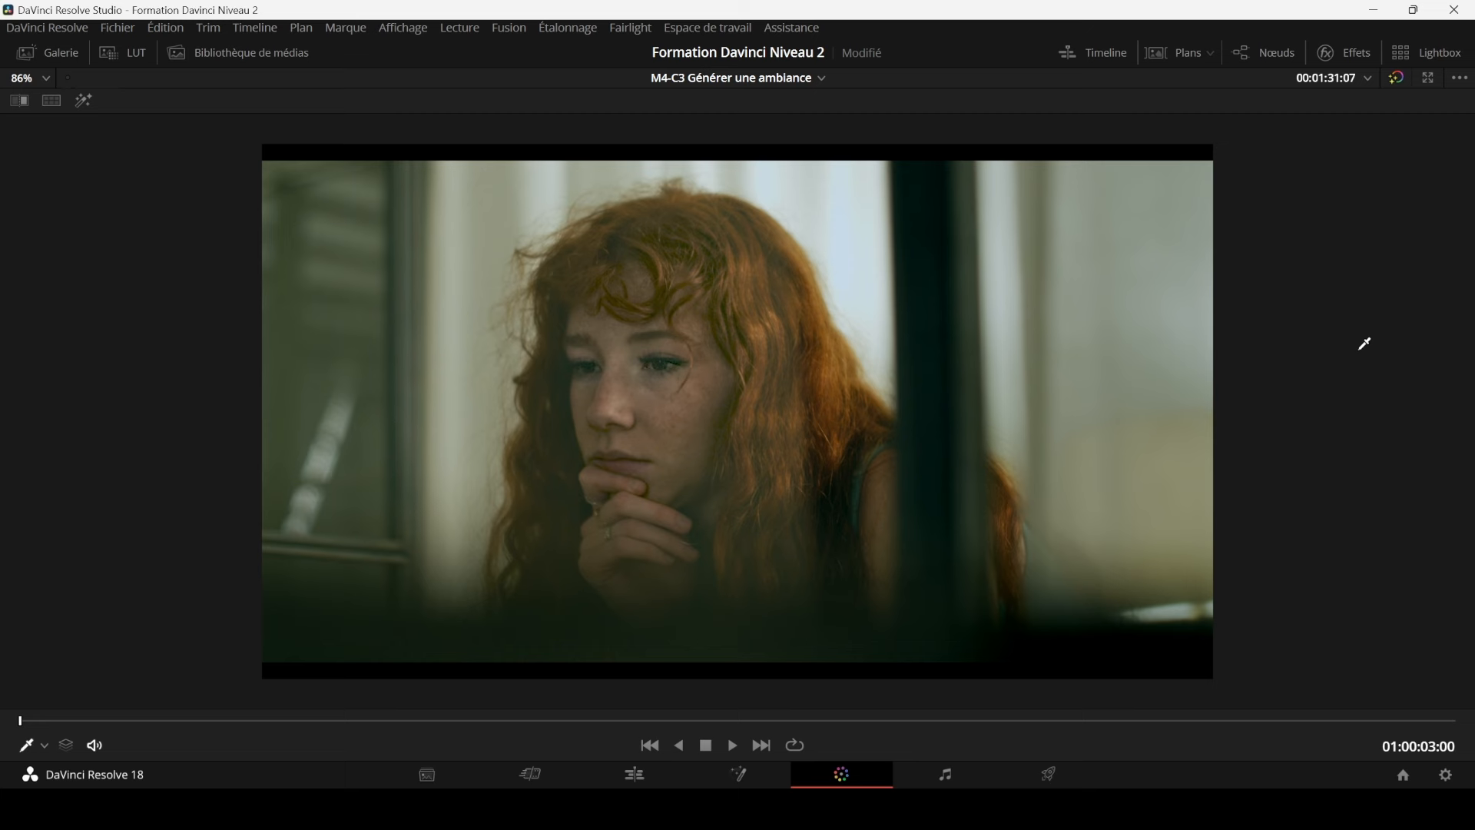
pyautogui.hotkey('alt', 'f')
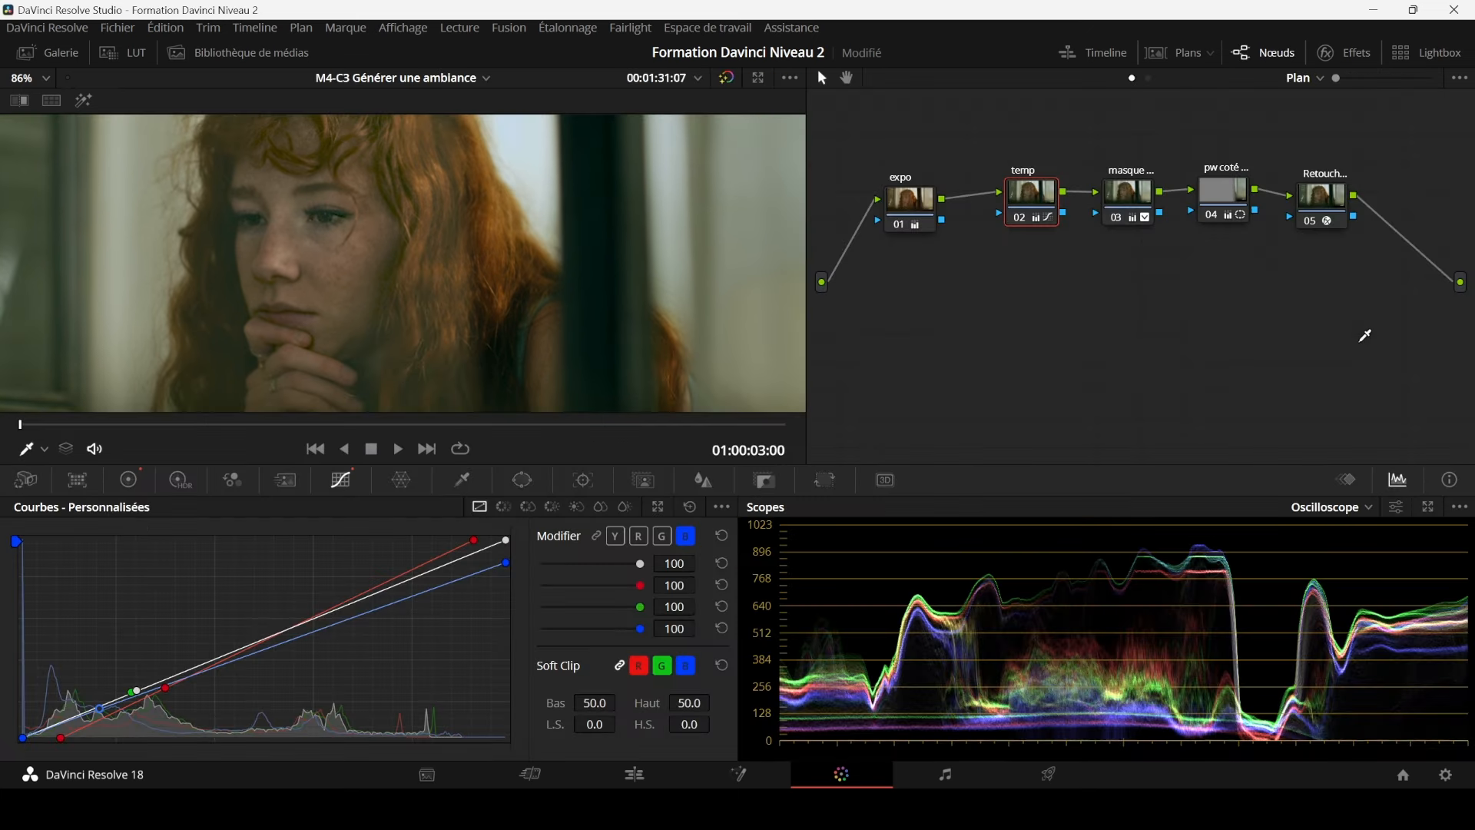
# - Examine the masque node's face mask with the highlight view and show the node's primary color wheels
pyautogui.click(1136, 201)
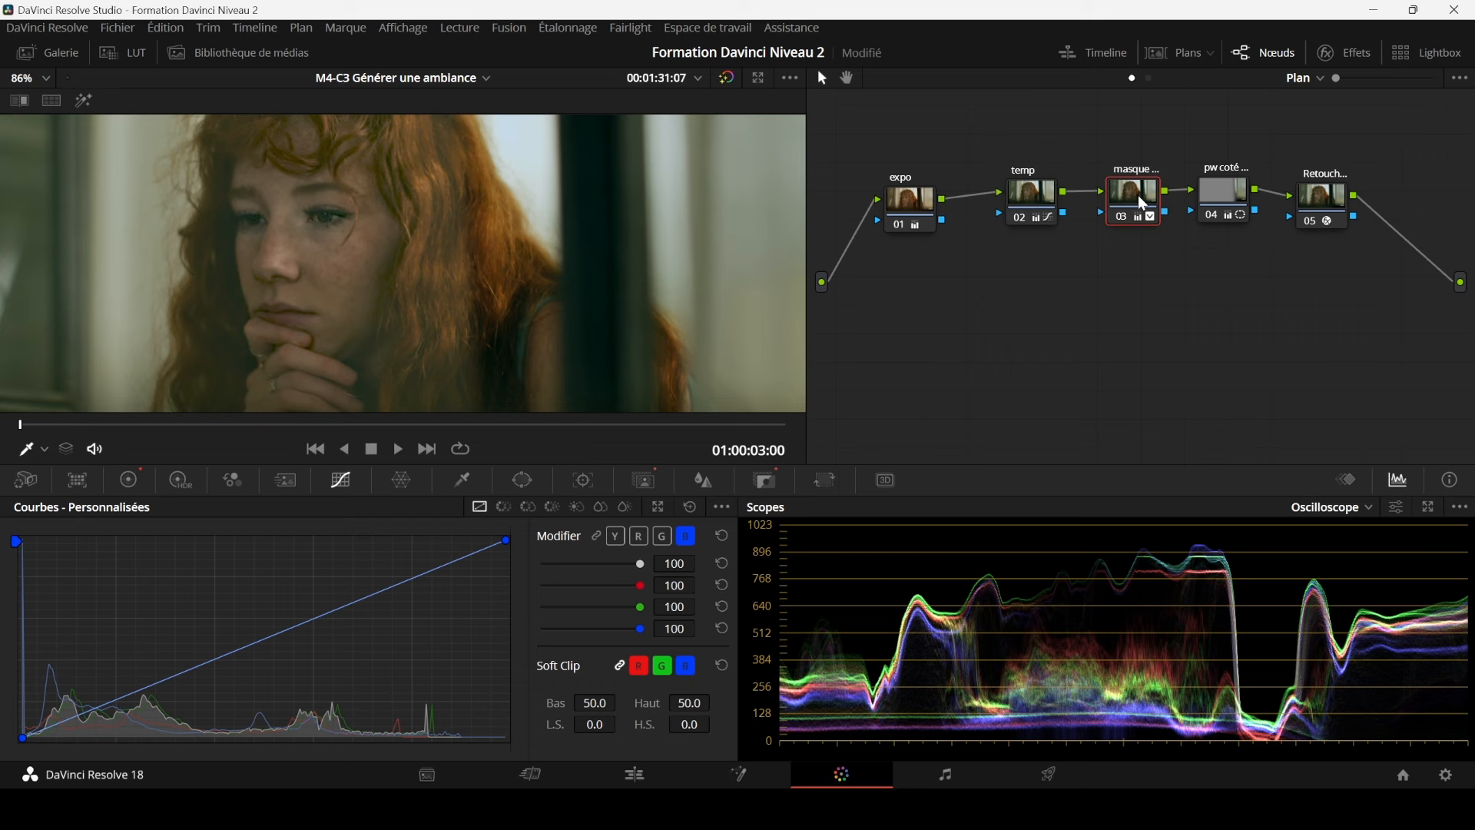
pyautogui.scroll(-4, 480, 276)
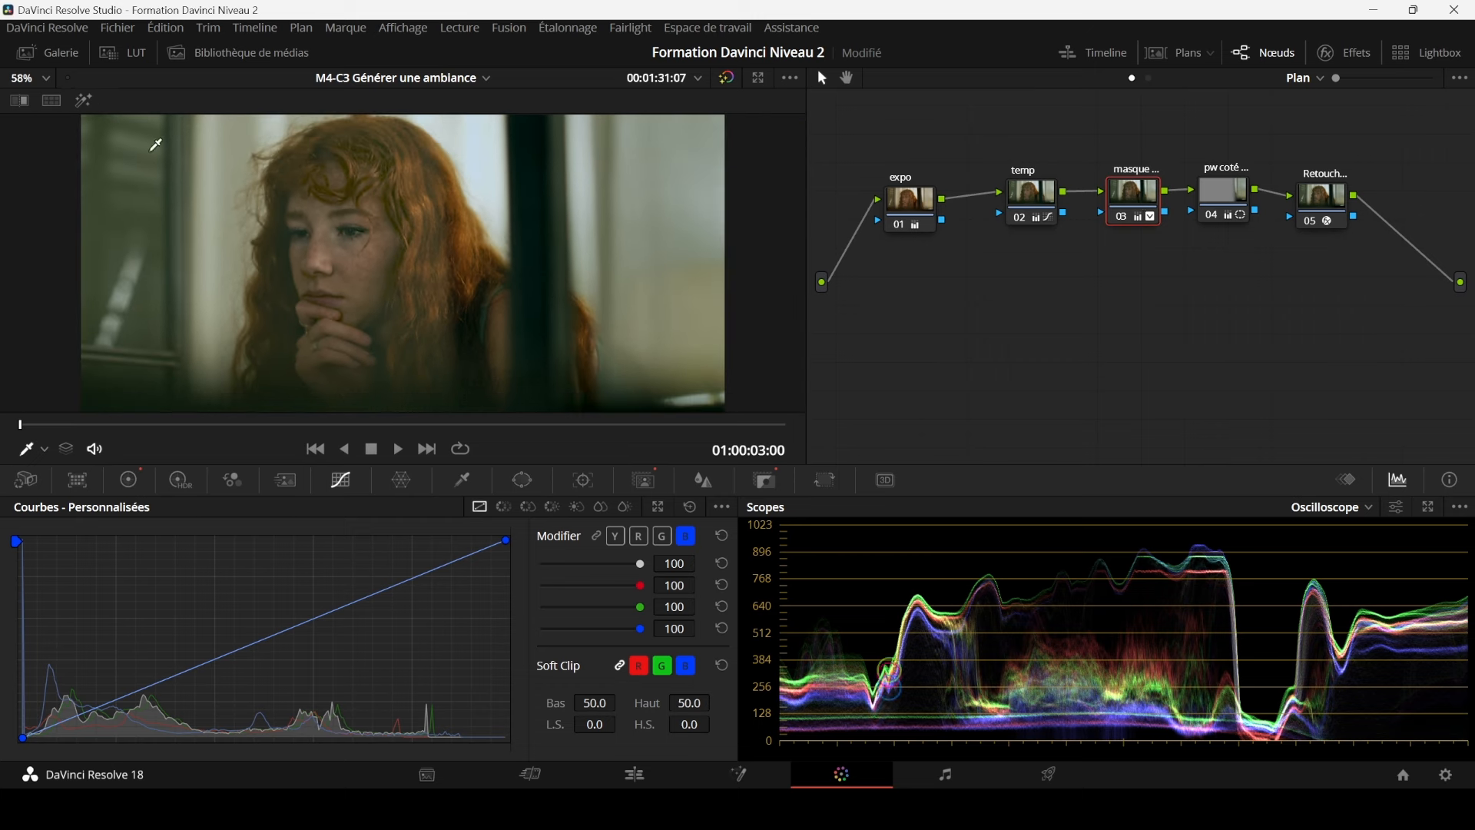
pyautogui.click(81, 105)
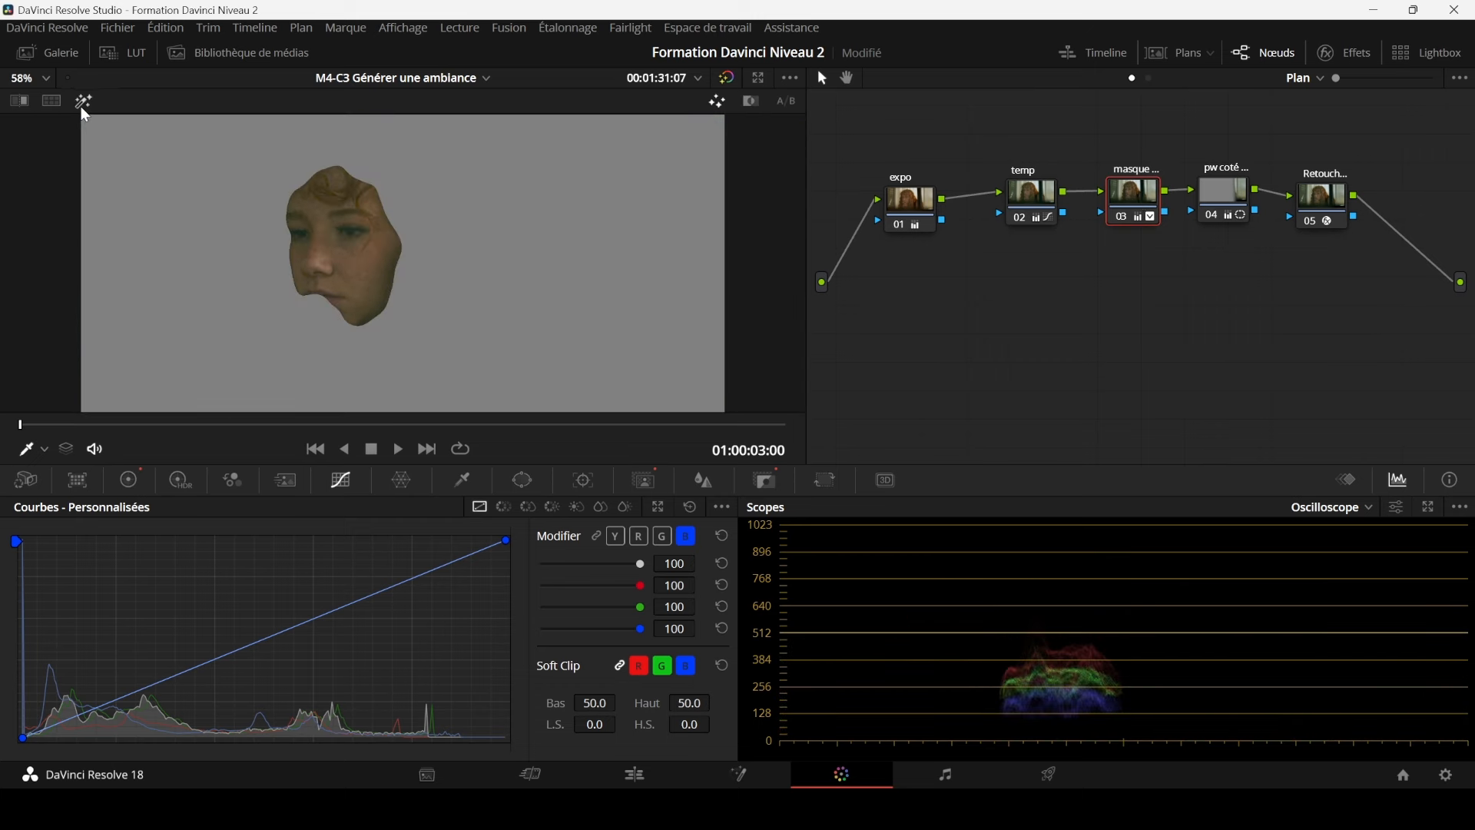
pyautogui.click(82, 103)
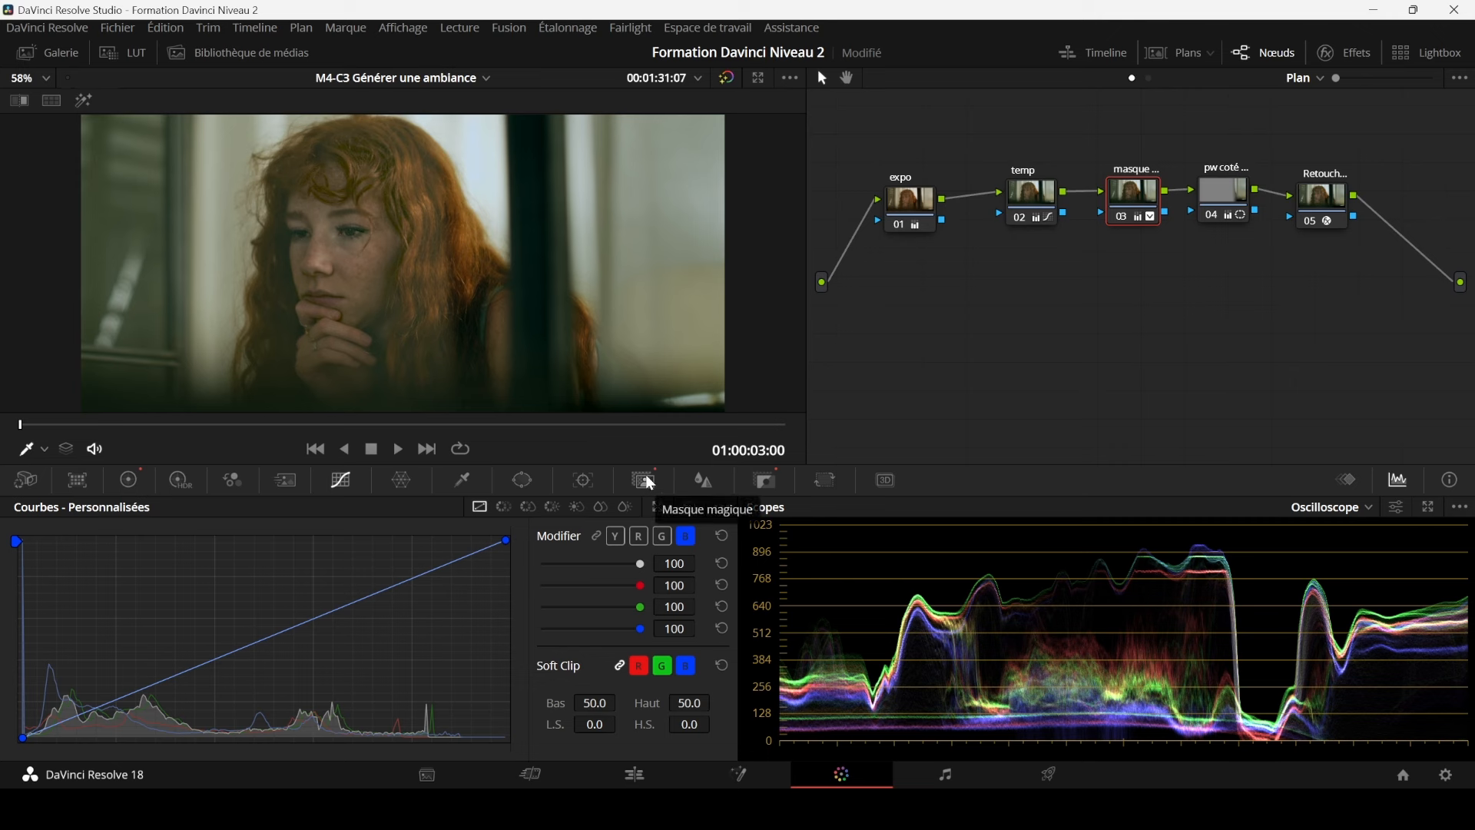
pyautogui.click(131, 481)
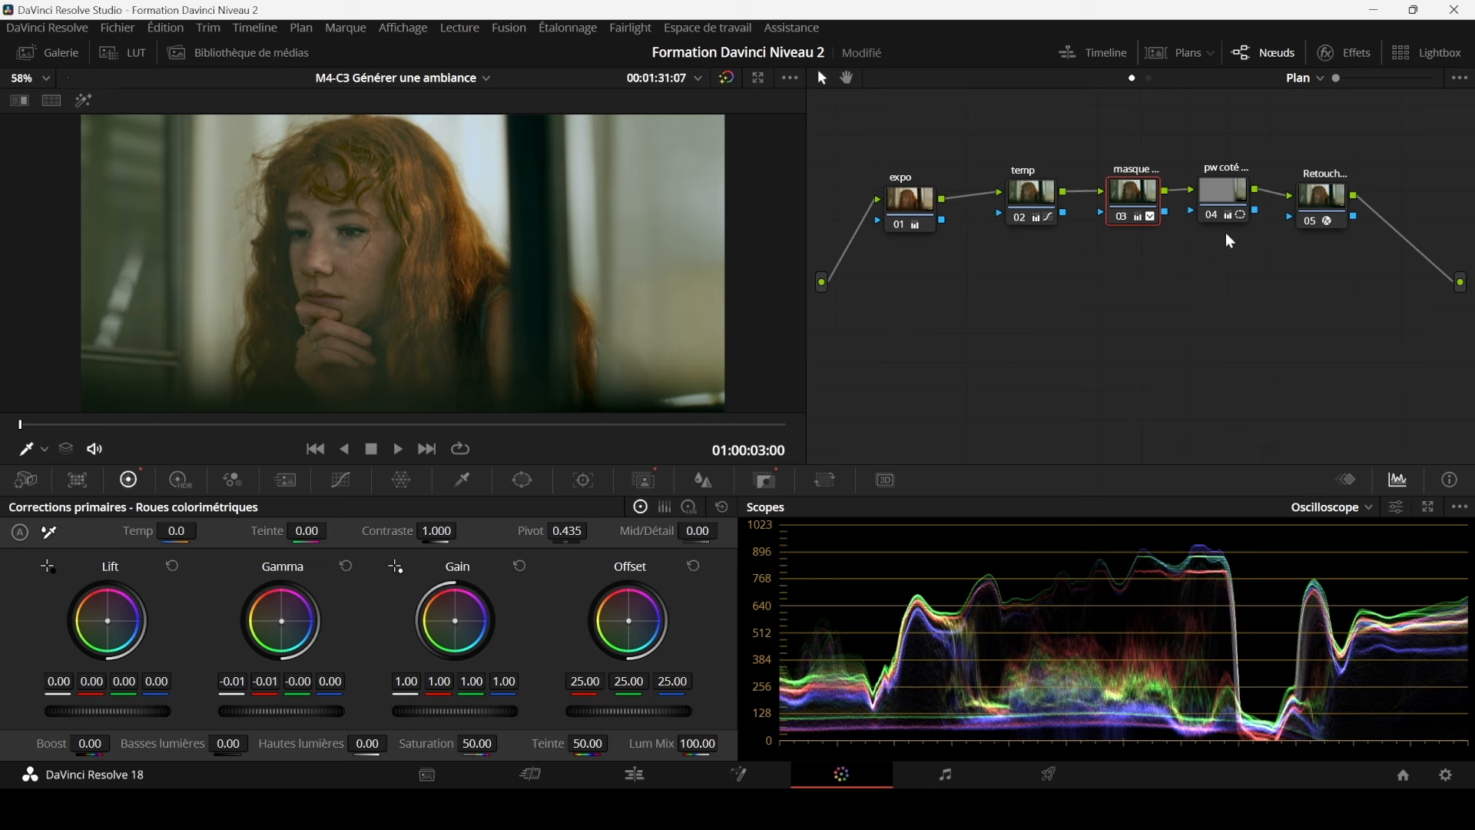
# - Examine the pw coté node's window in the highlight view and compare the image with the node off and on
pyautogui.click(1224, 202)
pyautogui.scroll(-1, 517, 264)
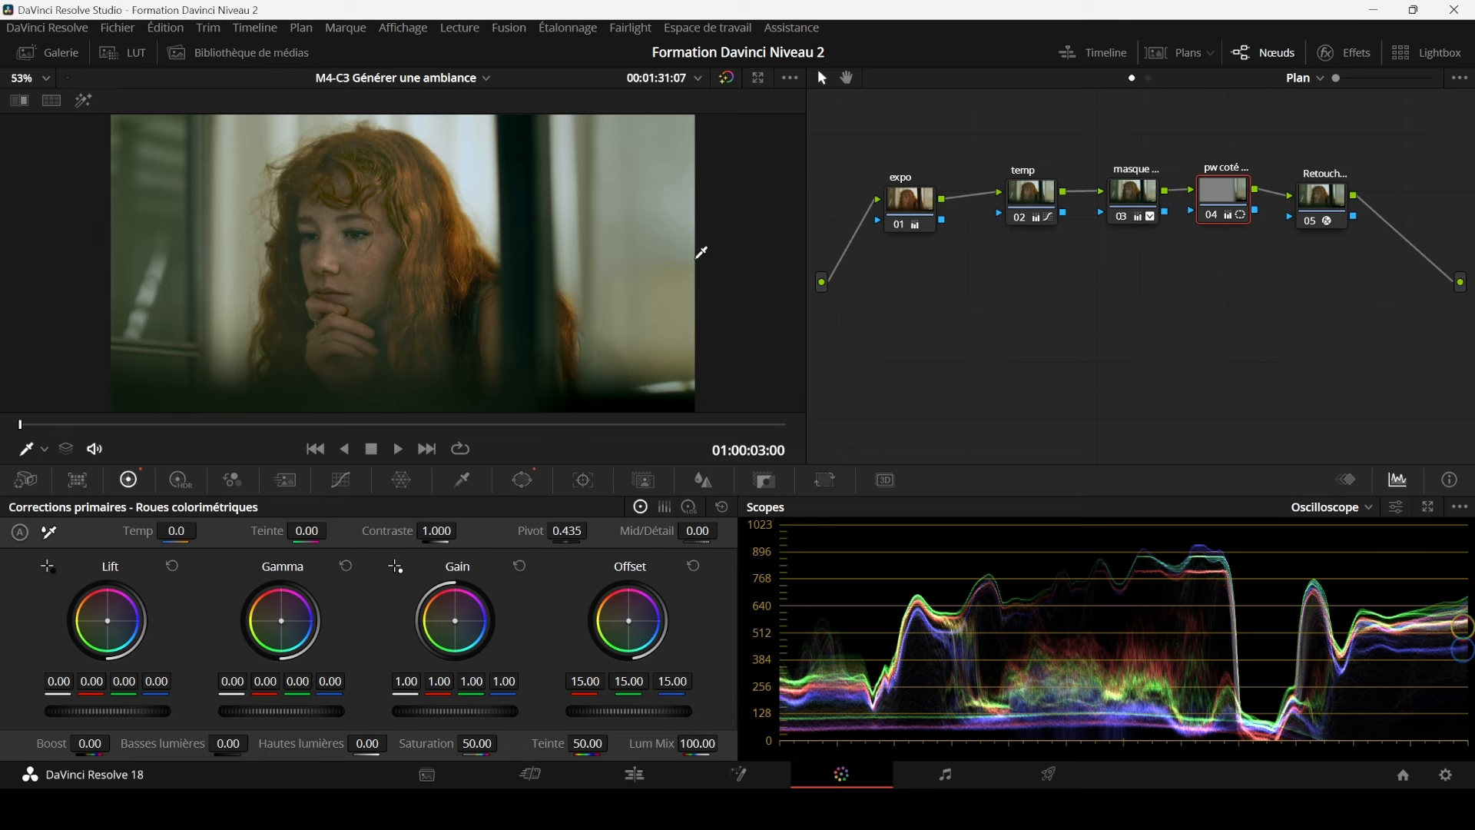
pyautogui.click(82, 100)
pyautogui.click(82, 101)
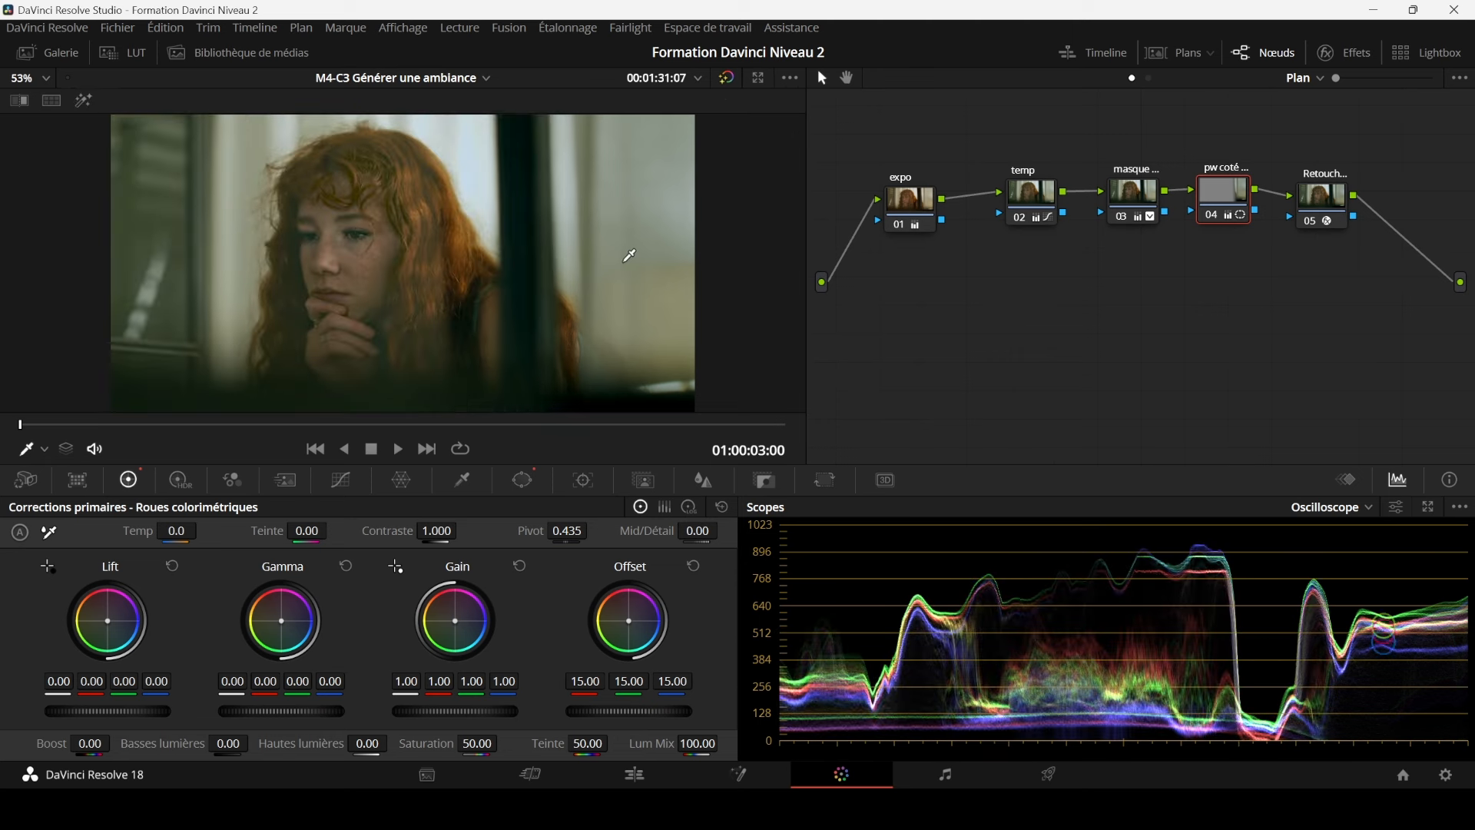
pyautogui.click(1212, 212)
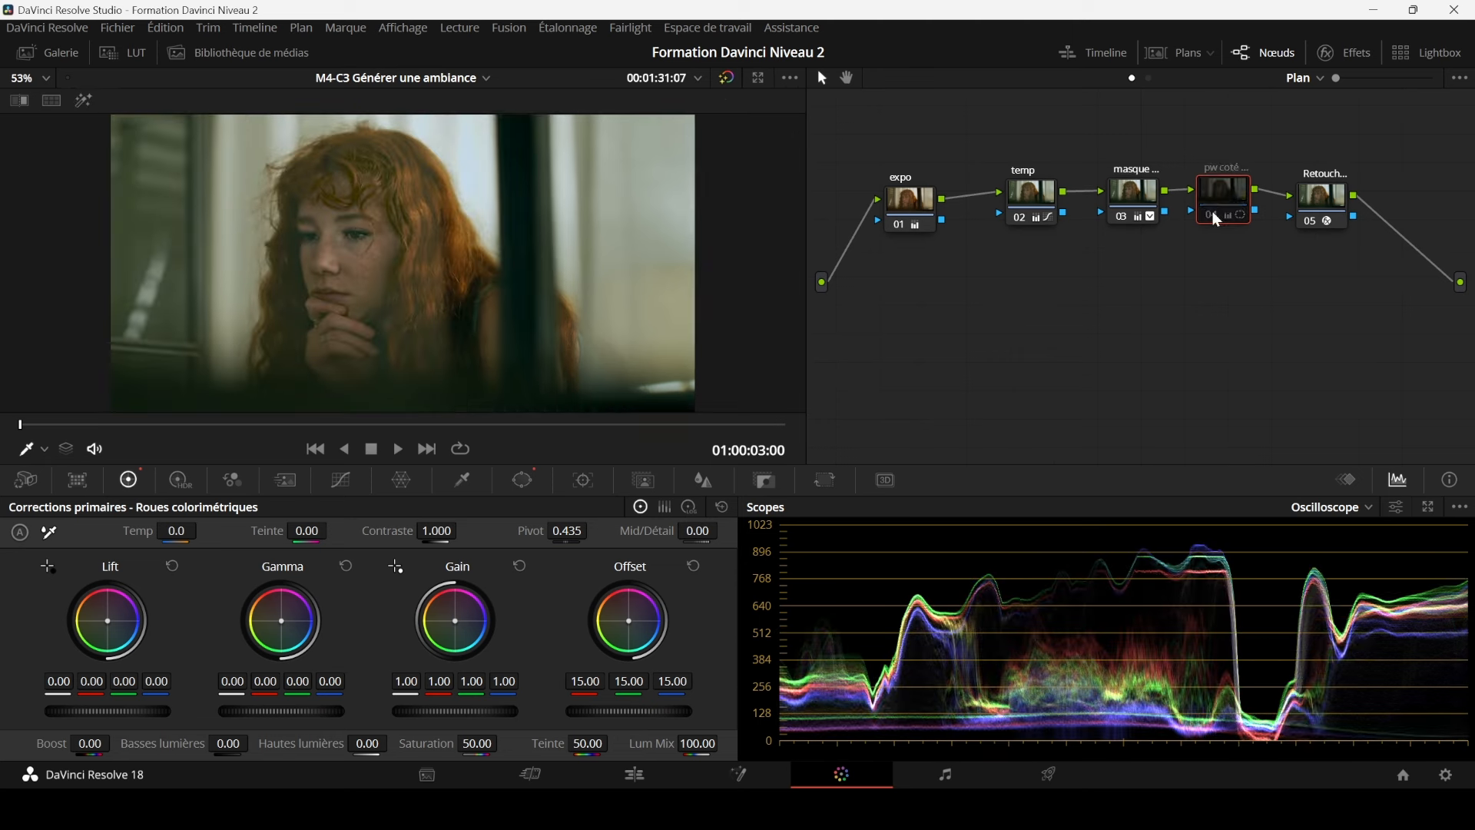
pyautogui.click(1212, 211)
pyautogui.click(1212, 210)
pyautogui.click(1213, 211)
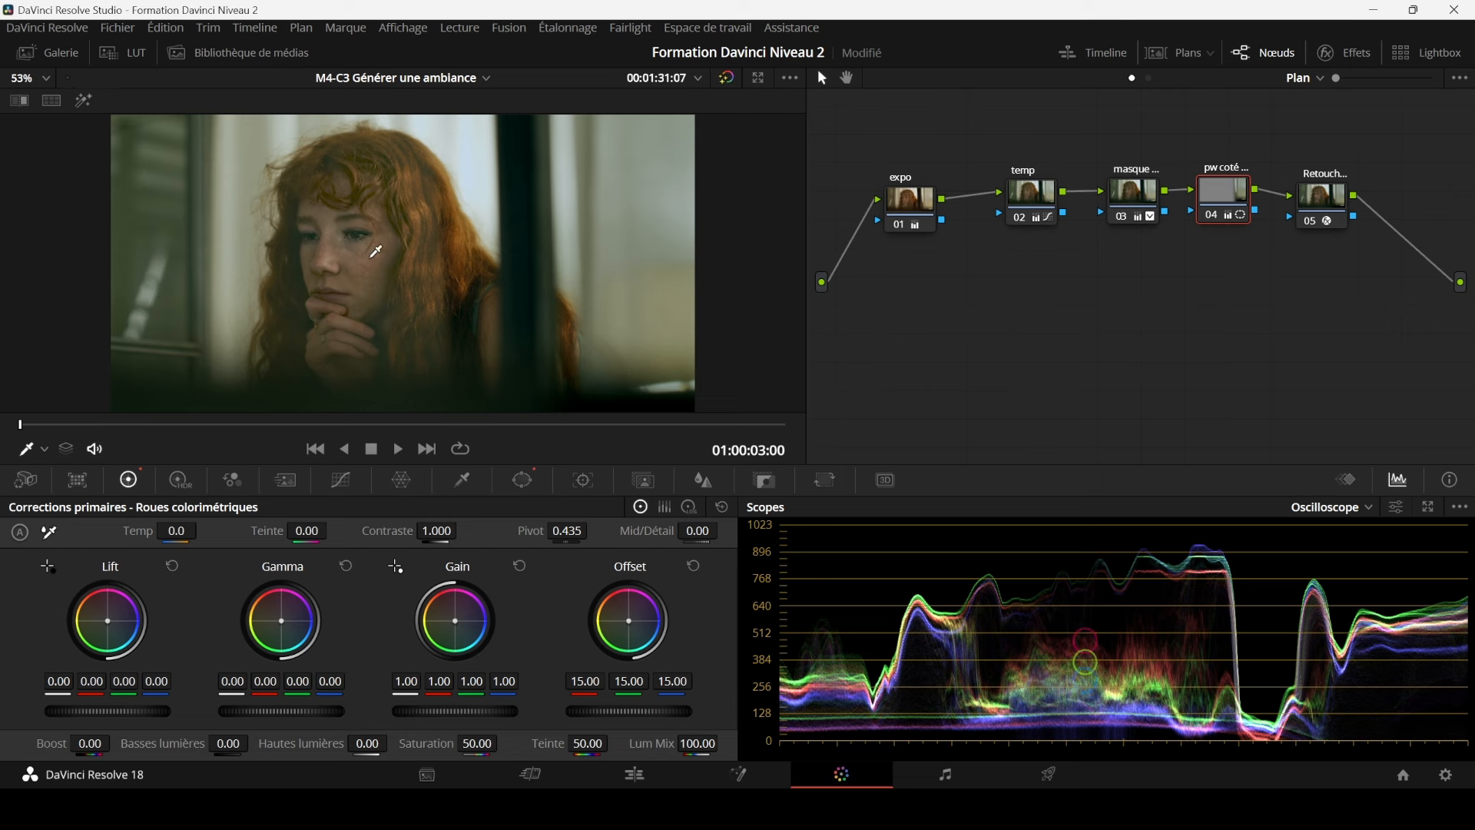
# - Show the Retouche beauté effect settings of node 05 and move that node below the expo node in the graph
pyautogui.click(1326, 199)
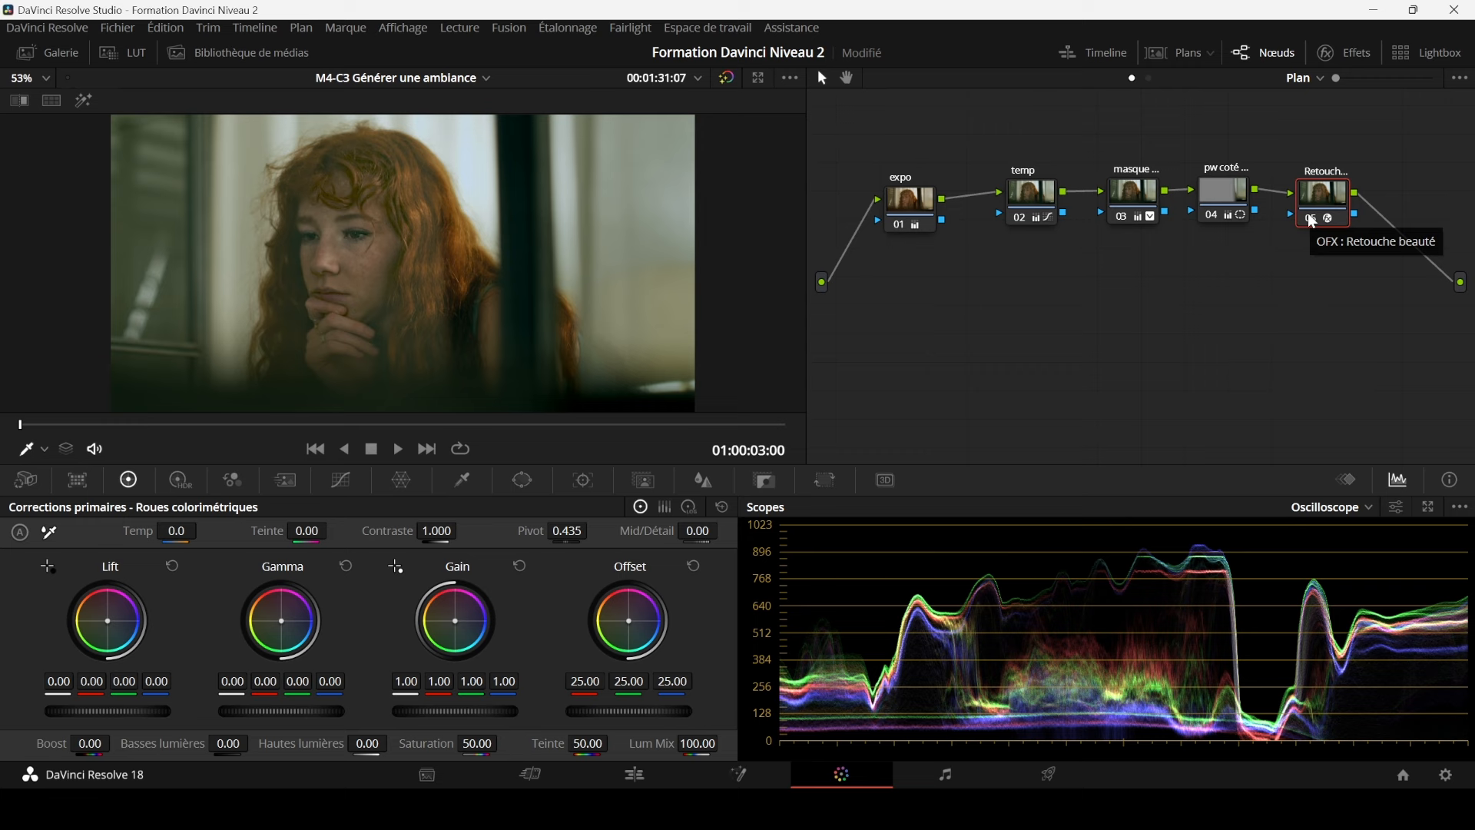
pyautogui.click(1335, 51)
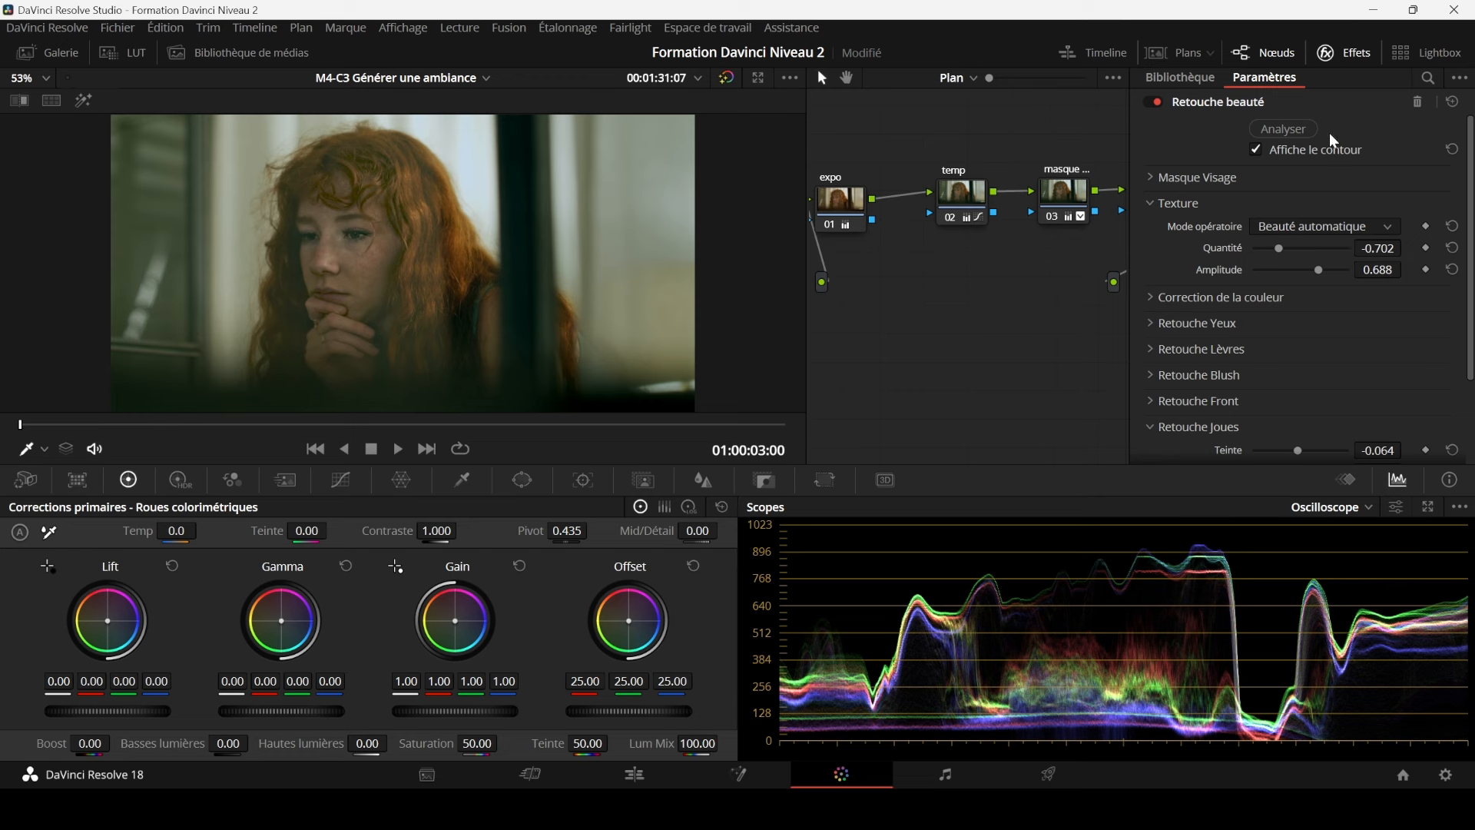
pyautogui.click(1276, 49)
pyautogui.click(1275, 50)
pyautogui.click(1337, 53)
pyautogui.moveTo(1323, 208)
pyautogui.mouseDown()
pyautogui.moveTo(1032, 326)
pyautogui.moveTo(884, 379)
pyautogui.moveTo(862, 372)
pyautogui.moveTo(873, 369)
pyautogui.mouseUp()
pyautogui.click(1356, 57)
# - Compare the face close up with the Retouche beauté node off and on
pyautogui.hotkey('ctrl', 'd')
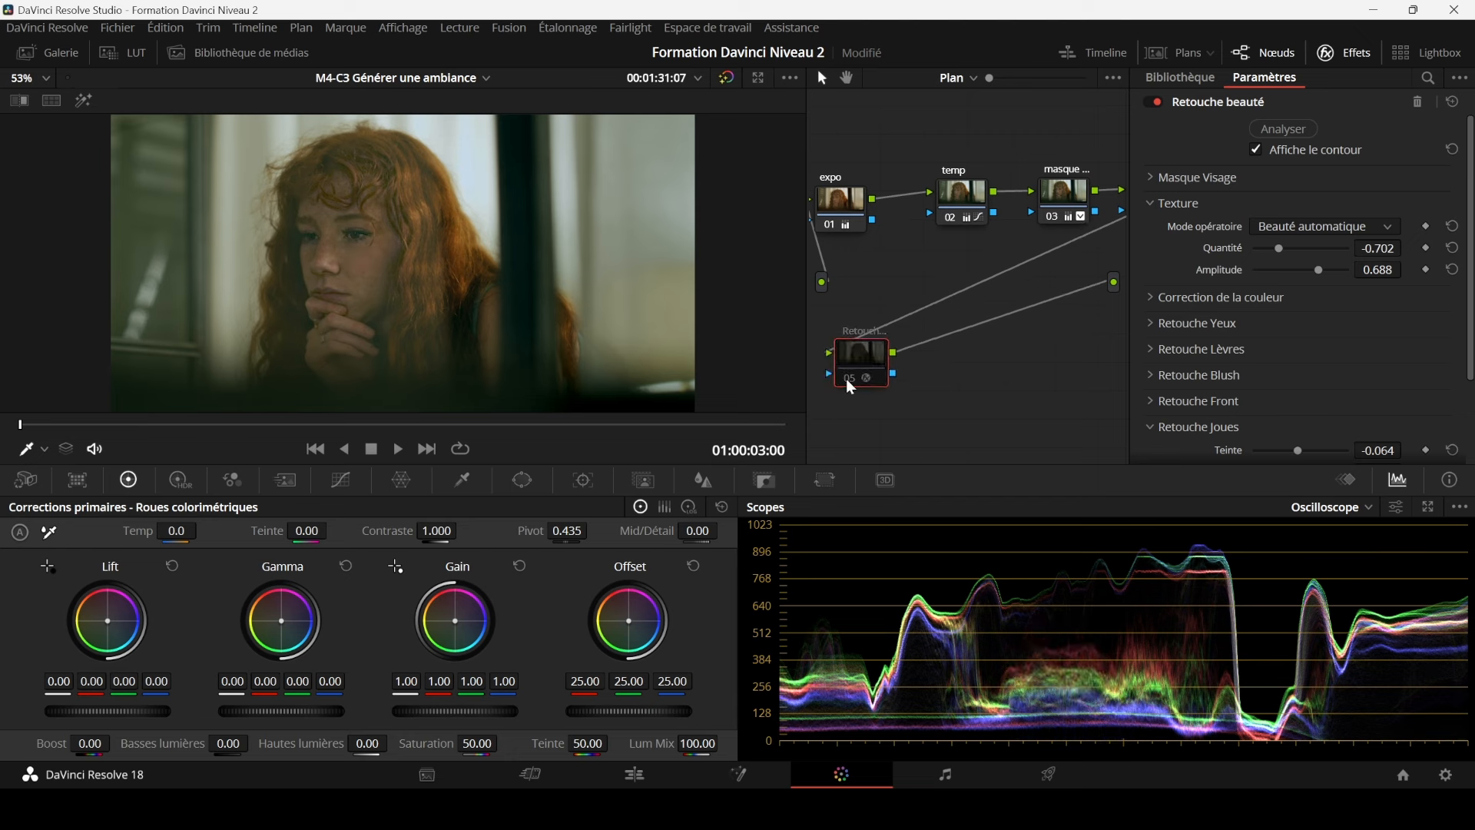
pyautogui.scroll(1, 548, 321)
pyautogui.scroll(2, 547, 321)
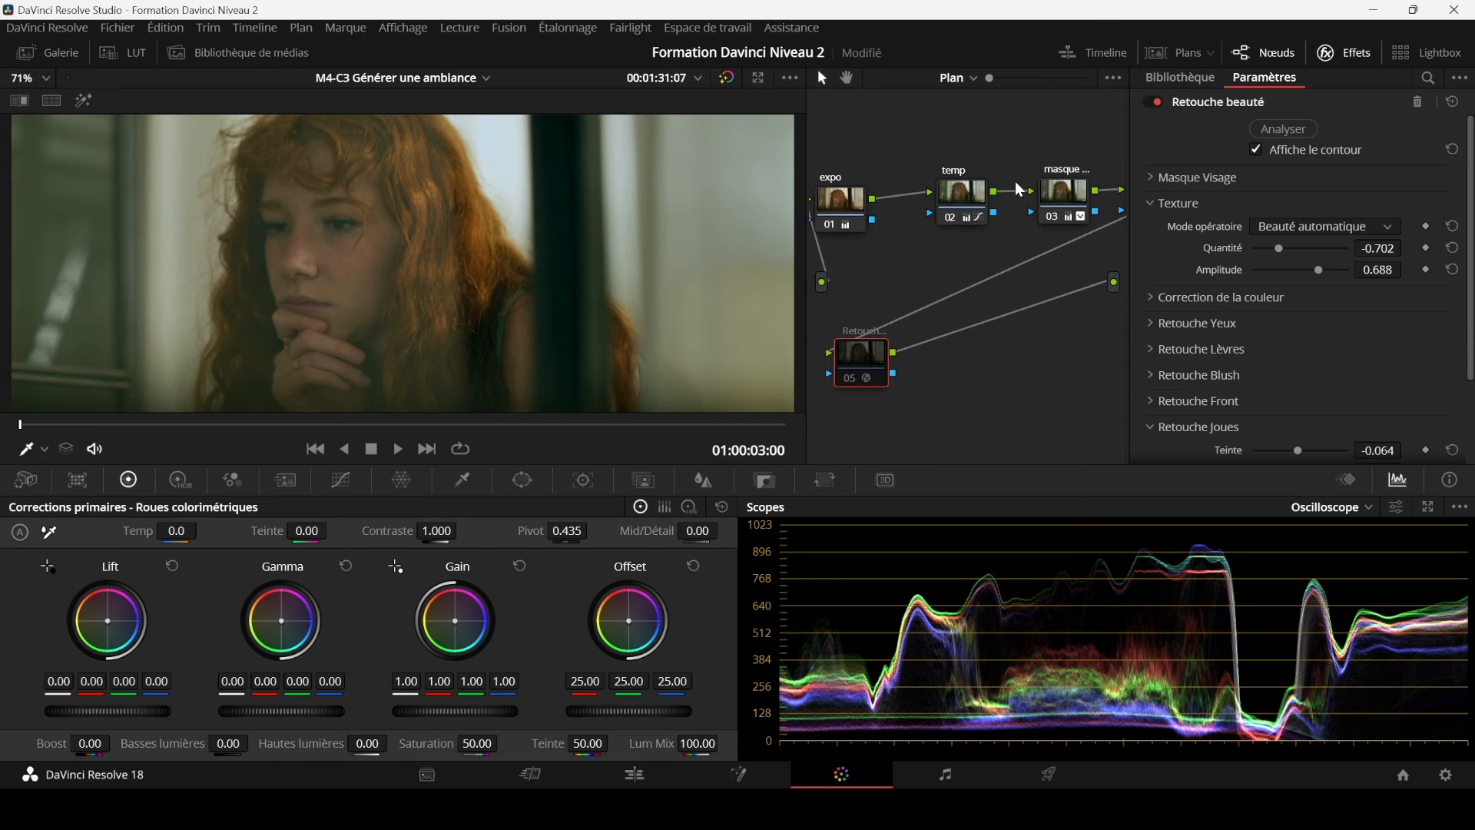
pyautogui.hotkey('ctrl', 'd')
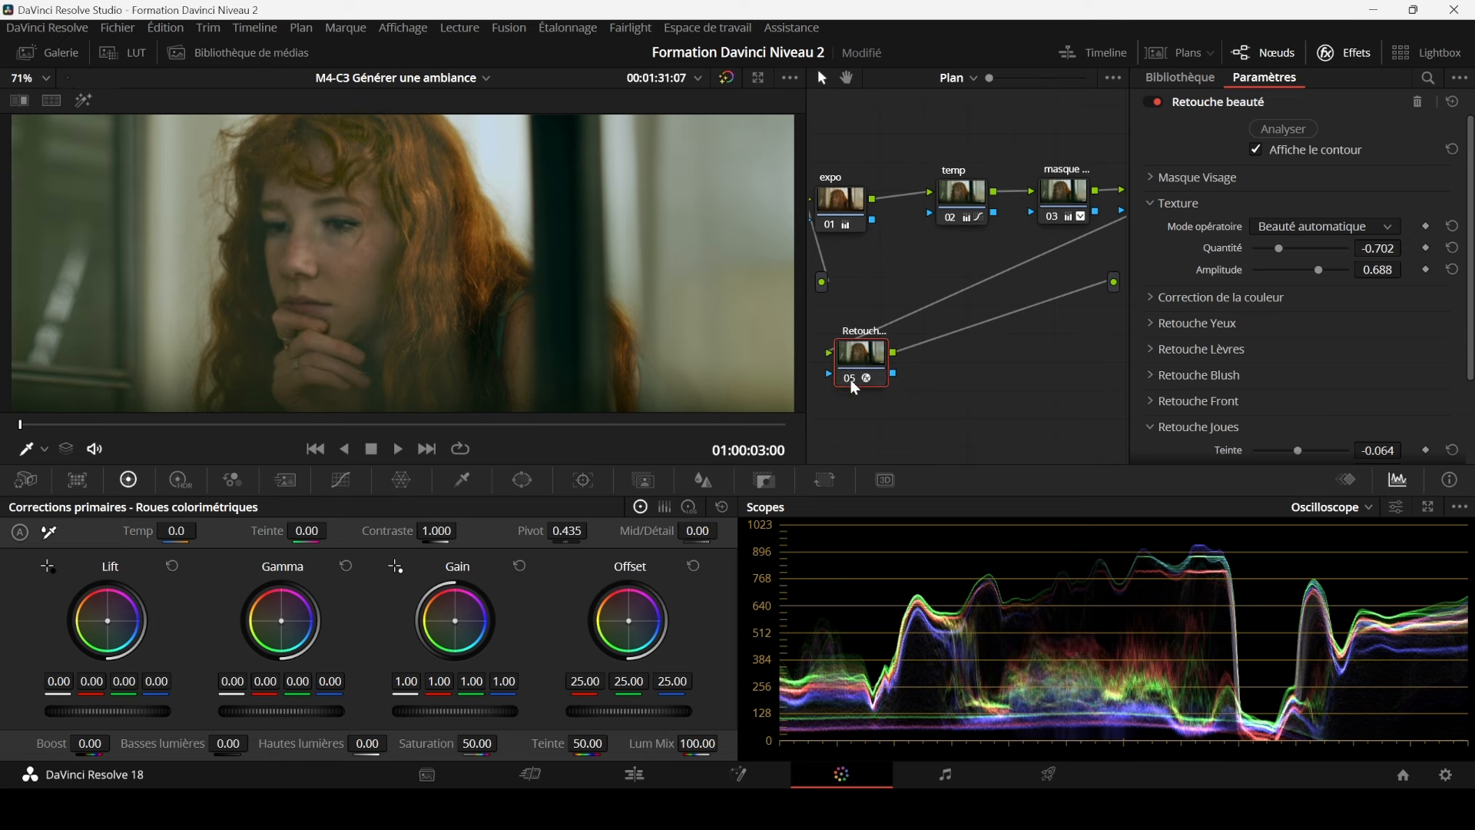
pyautogui.hotkey('ctrl', 'd')
pyautogui.hotkey('ctrl', 'd')
# - Review the Texture, Correction de la couleur and Retouche Yeux settings of the beauty effect, and view the eyes close up
pyautogui.moveTo(1278, 248)
pyautogui.mouseDown()
pyautogui.moveTo(1355, 251)
pyautogui.moveTo(1253, 247)
pyautogui.moveTo(1336, 258)
pyautogui.moveTo(1280, 254)
pyautogui.mouseUp()
pyautogui.click(1149, 208)
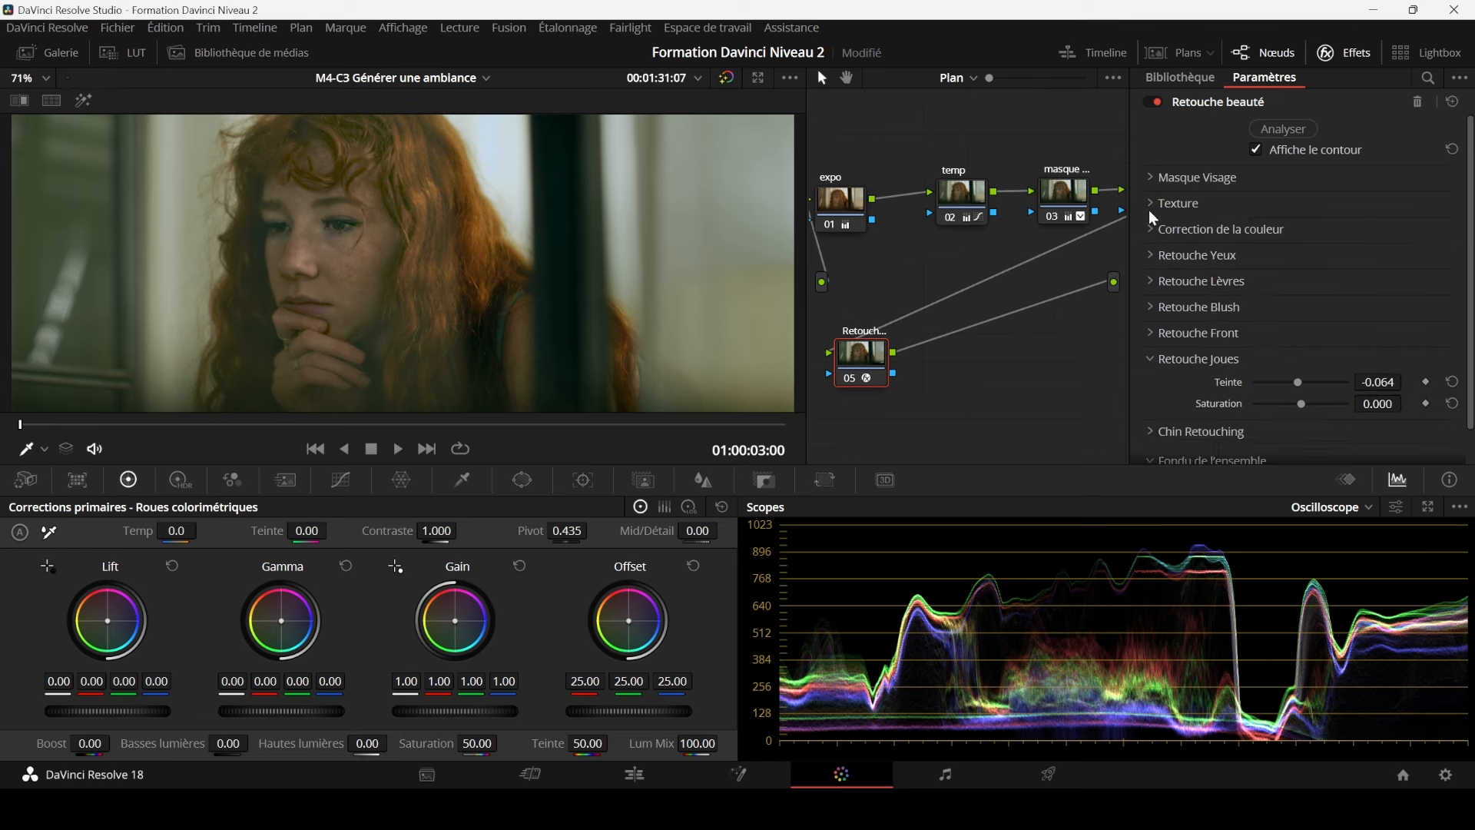
pyautogui.click(1149, 229)
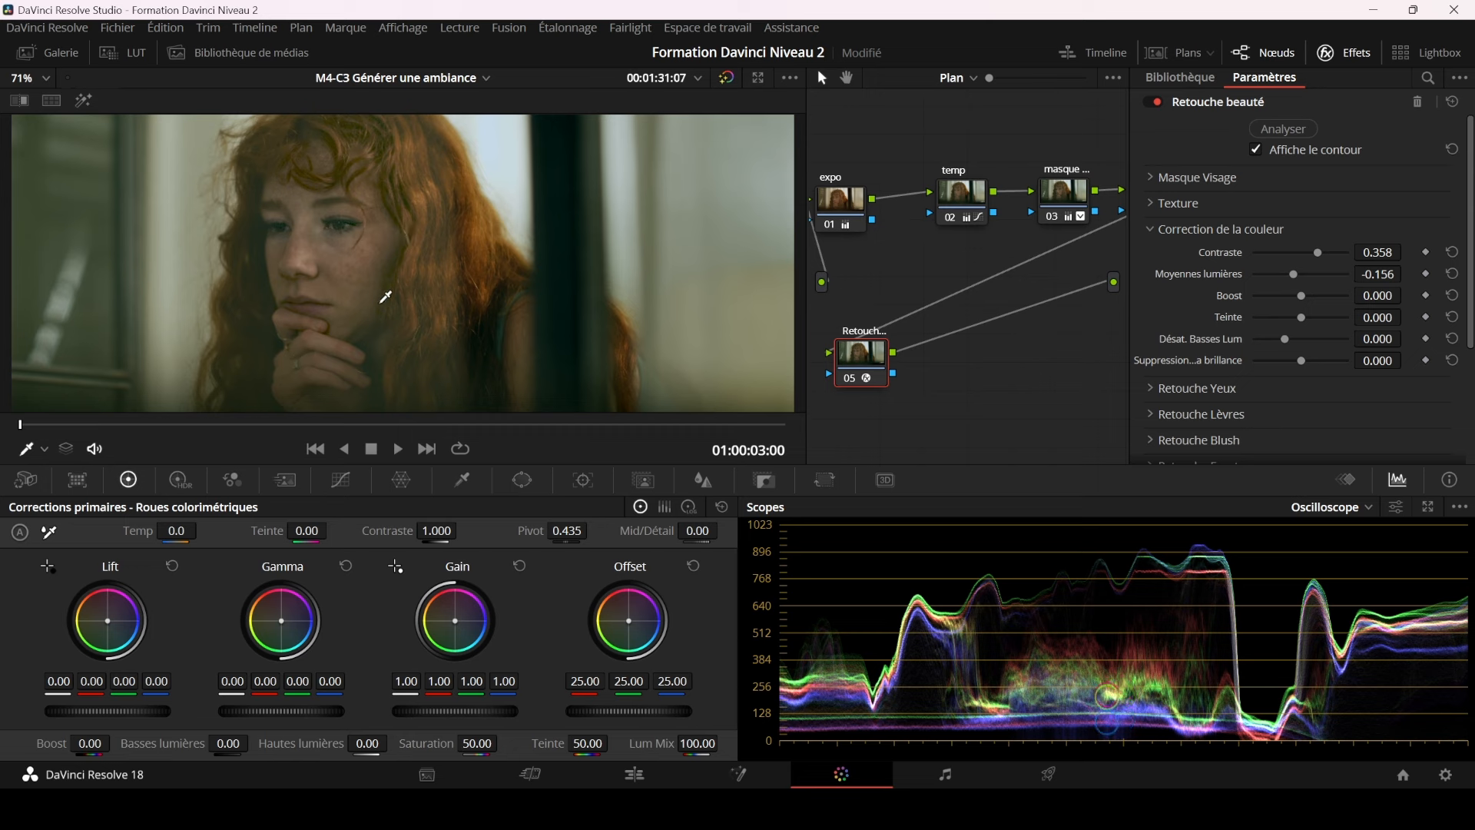
pyautogui.click(1149, 231)
pyautogui.click(1151, 257)
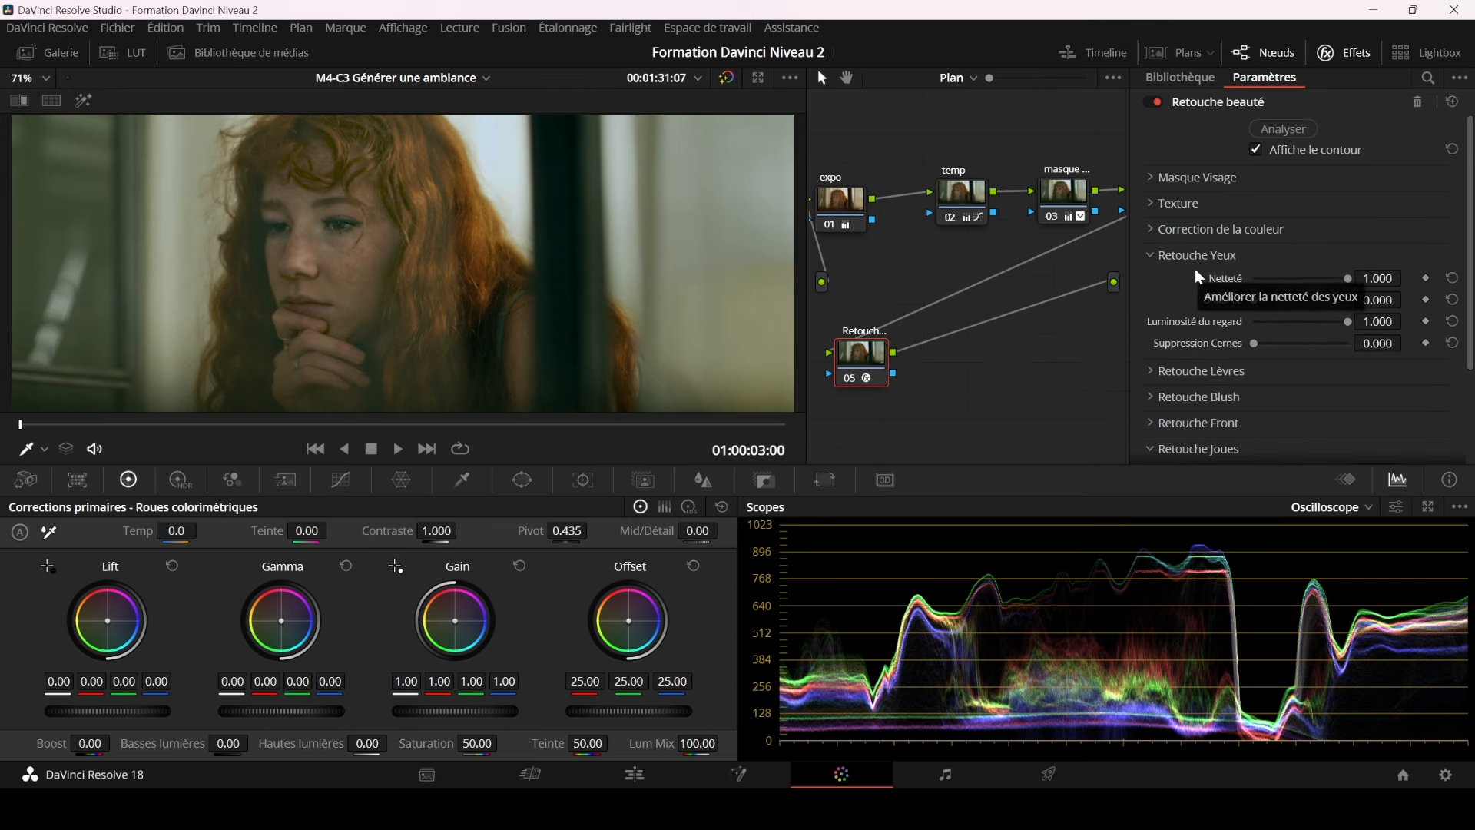
pyautogui.scroll(5, 583, 269)
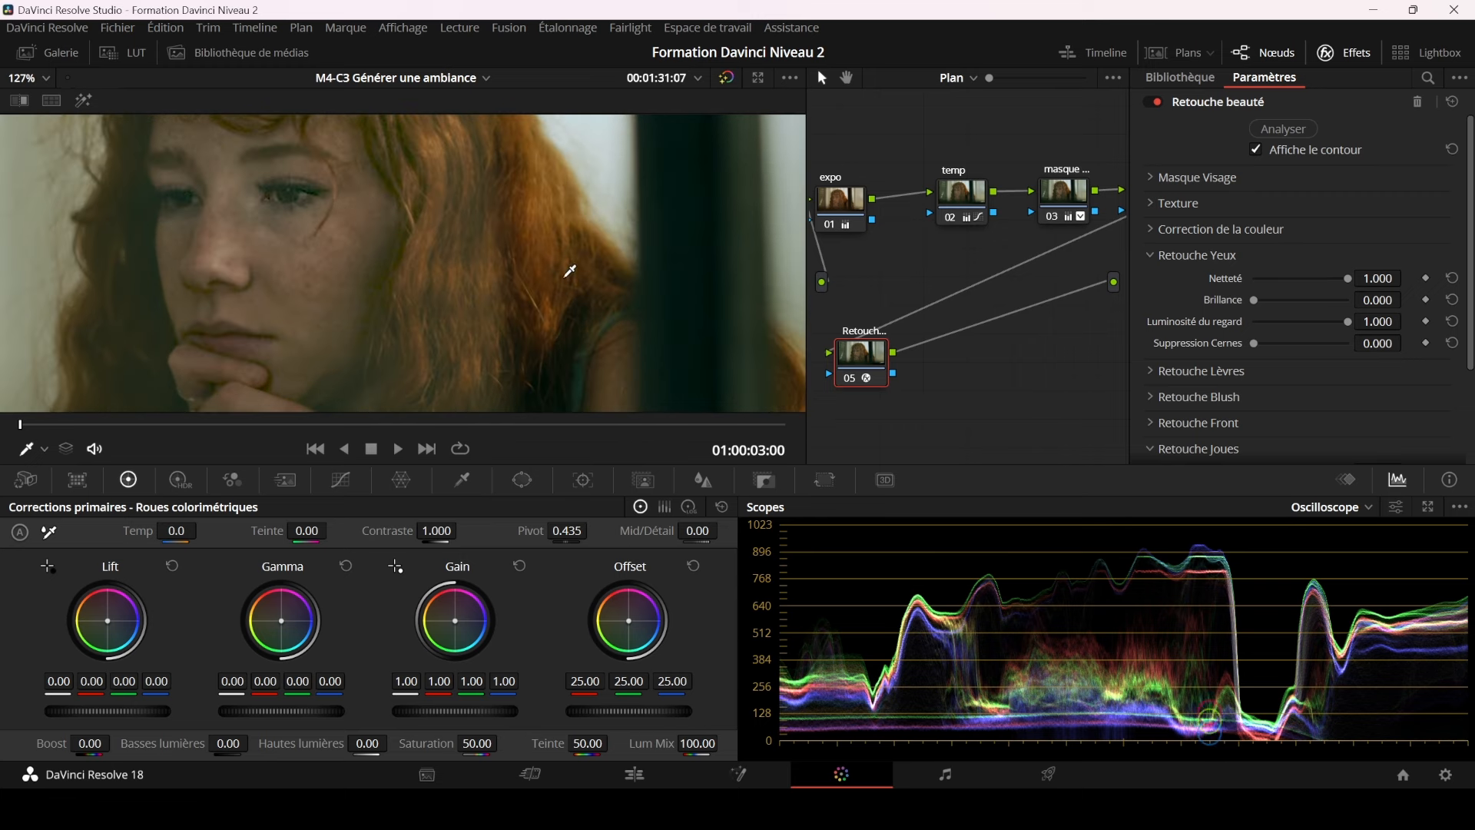
# - Try lower Netteté and other values for Brillance and Luminosité du regard in Retouche Yeux, restoring each setting
pyautogui.scroll(4, 611, 280)
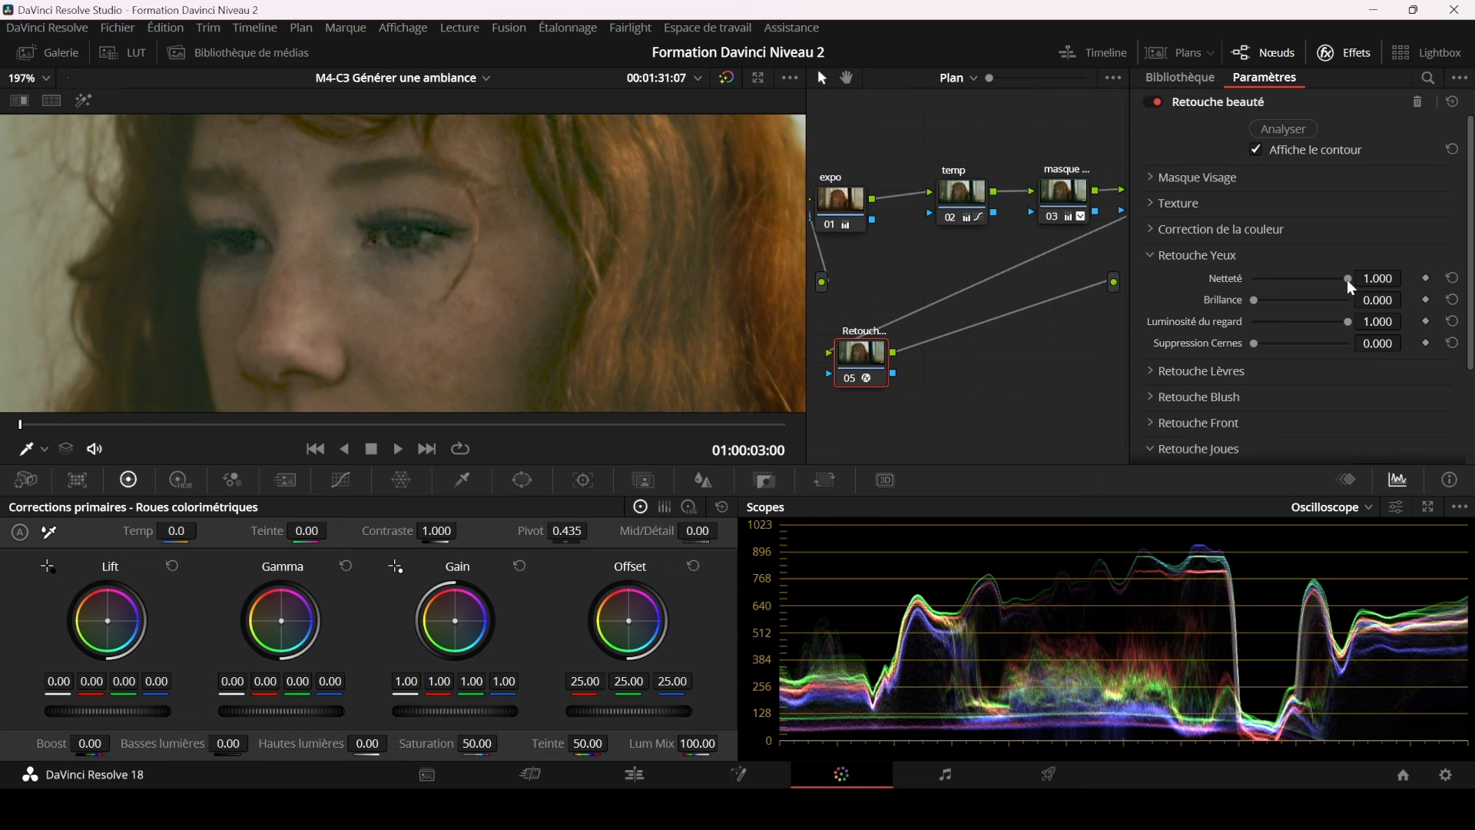
pyautogui.moveTo(1347, 279); pyautogui.dragTo(1196, 297)
pyautogui.hotkey('ctrl', 'z')
pyautogui.moveTo(1255, 305)
pyautogui.mouseDown()
pyautogui.moveTo(1320, 303)
pyautogui.moveTo(1235, 311)
pyautogui.mouseUp()
pyautogui.moveTo(1363, 321); pyautogui.dragTo(1343, 321)
pyautogui.doubleClick(1189, 321)
pyautogui.scroll(-5, 461, 298)
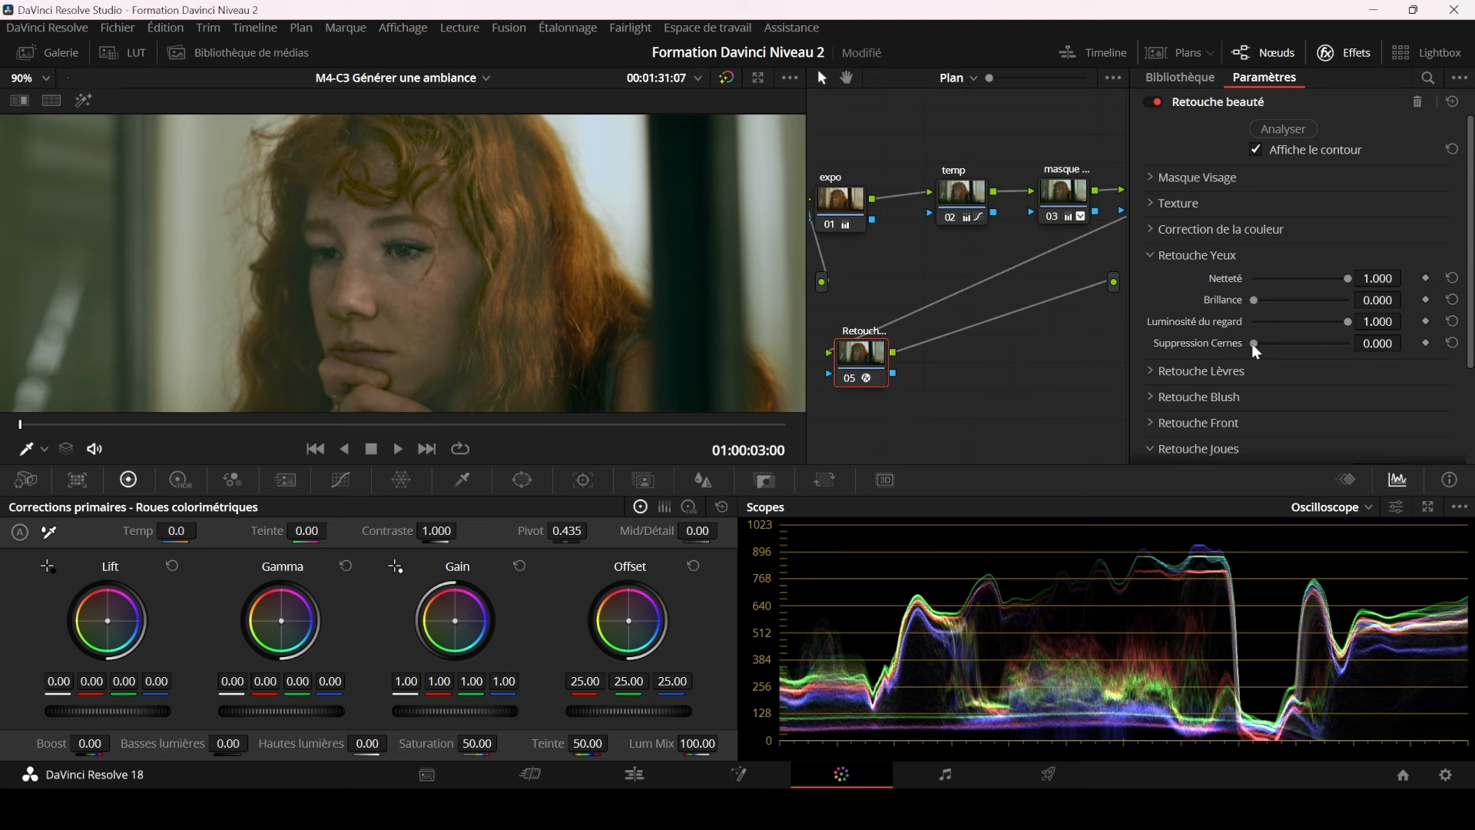
# - Try Suppression Cernes at 1.000 while viewing the eyes close up, and return it to 0.000
pyautogui.moveTo(1252, 344); pyautogui.dragTo(1387, 363)
pyautogui.scroll(5, 503, 300)
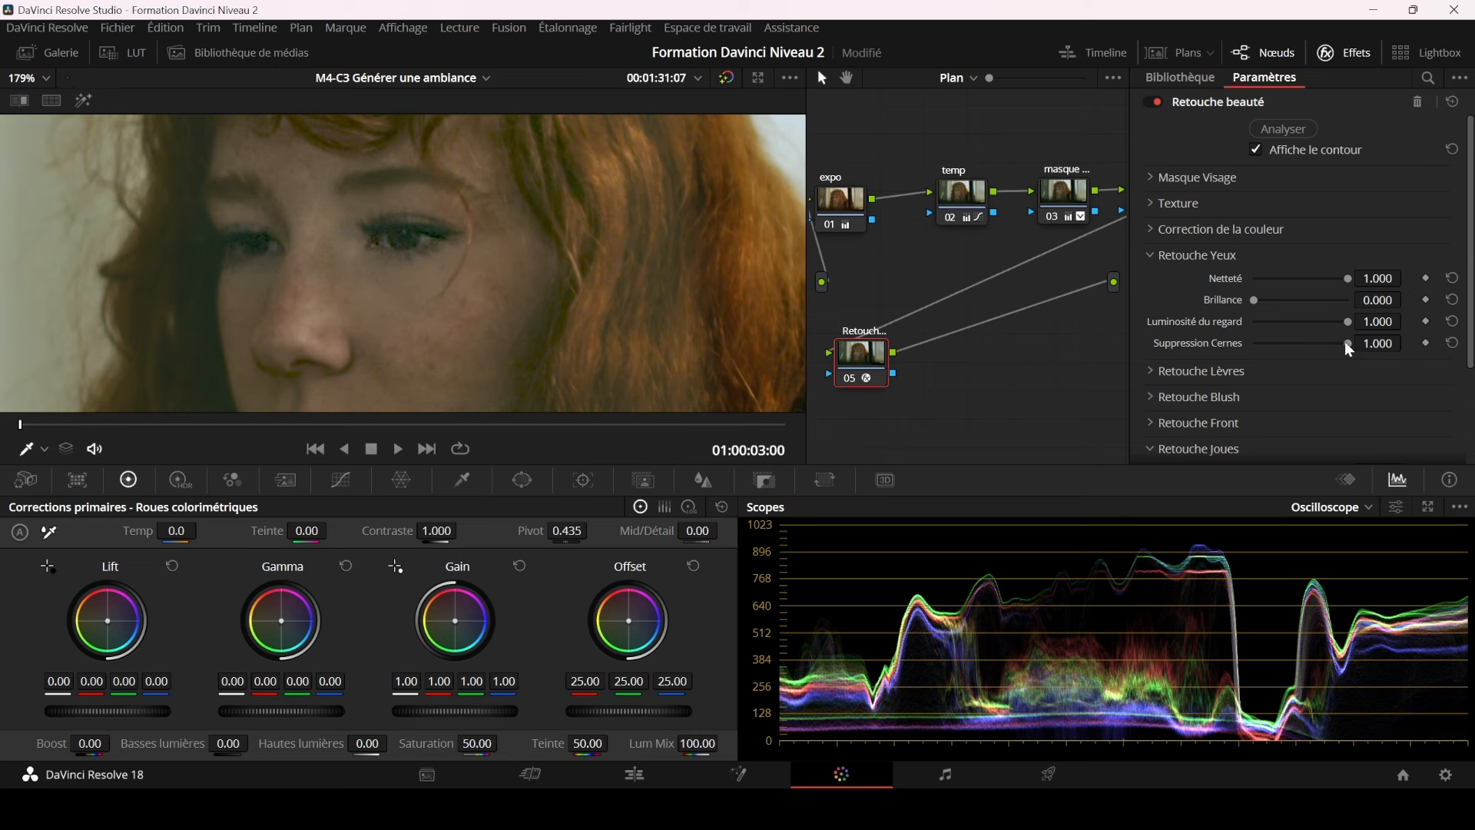
pyautogui.moveTo(1345, 342); pyautogui.dragTo(1231, 350)
pyautogui.scroll(-5, 510, 217)
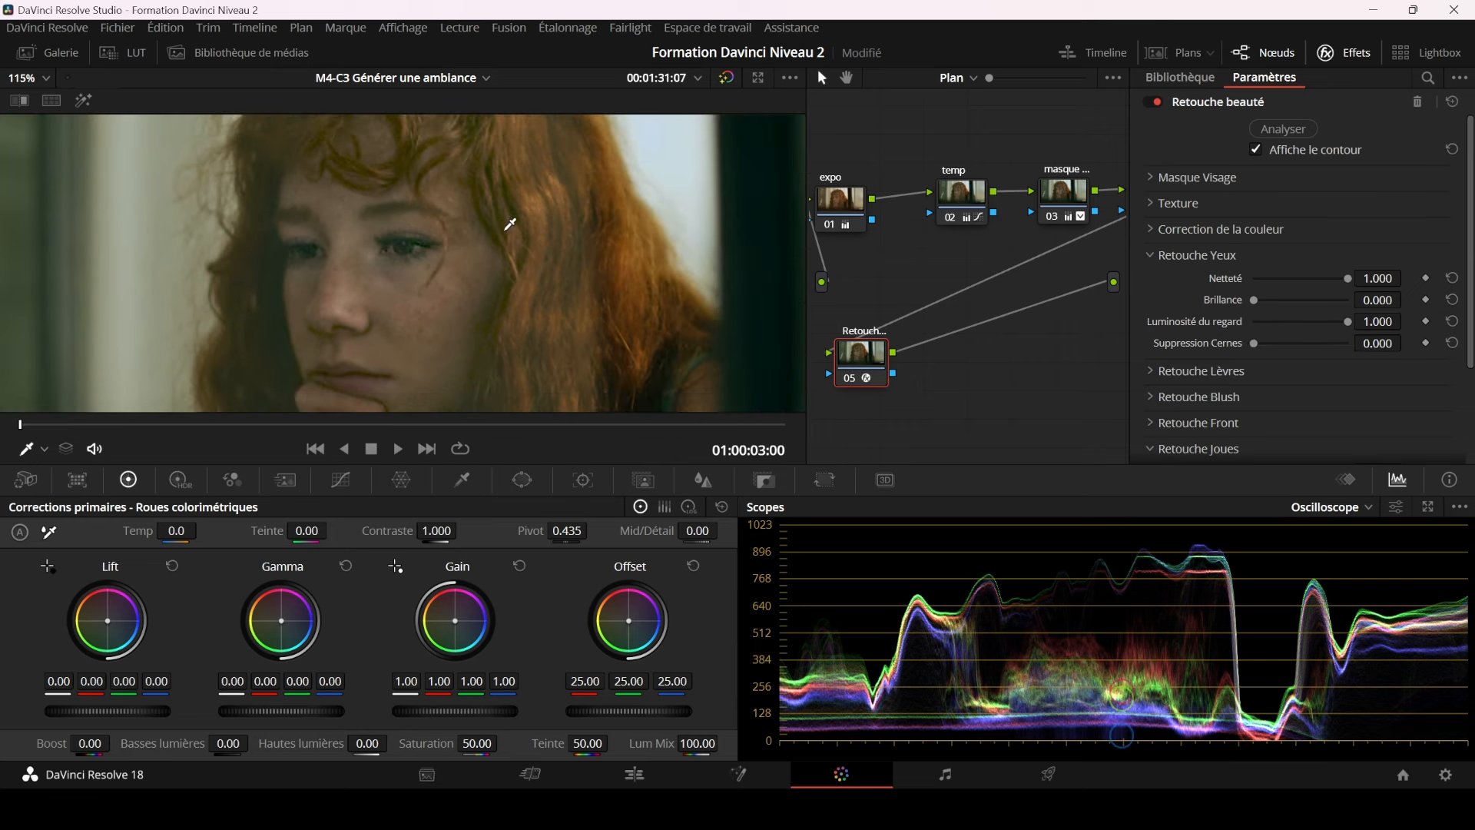
# - Examine the Retouche Lèvres, Retouche Joues and Fondu de l'ensemble settings of the beauty effect and look at the wider image
pyautogui.click(1151, 255)
pyautogui.click(1150, 280)
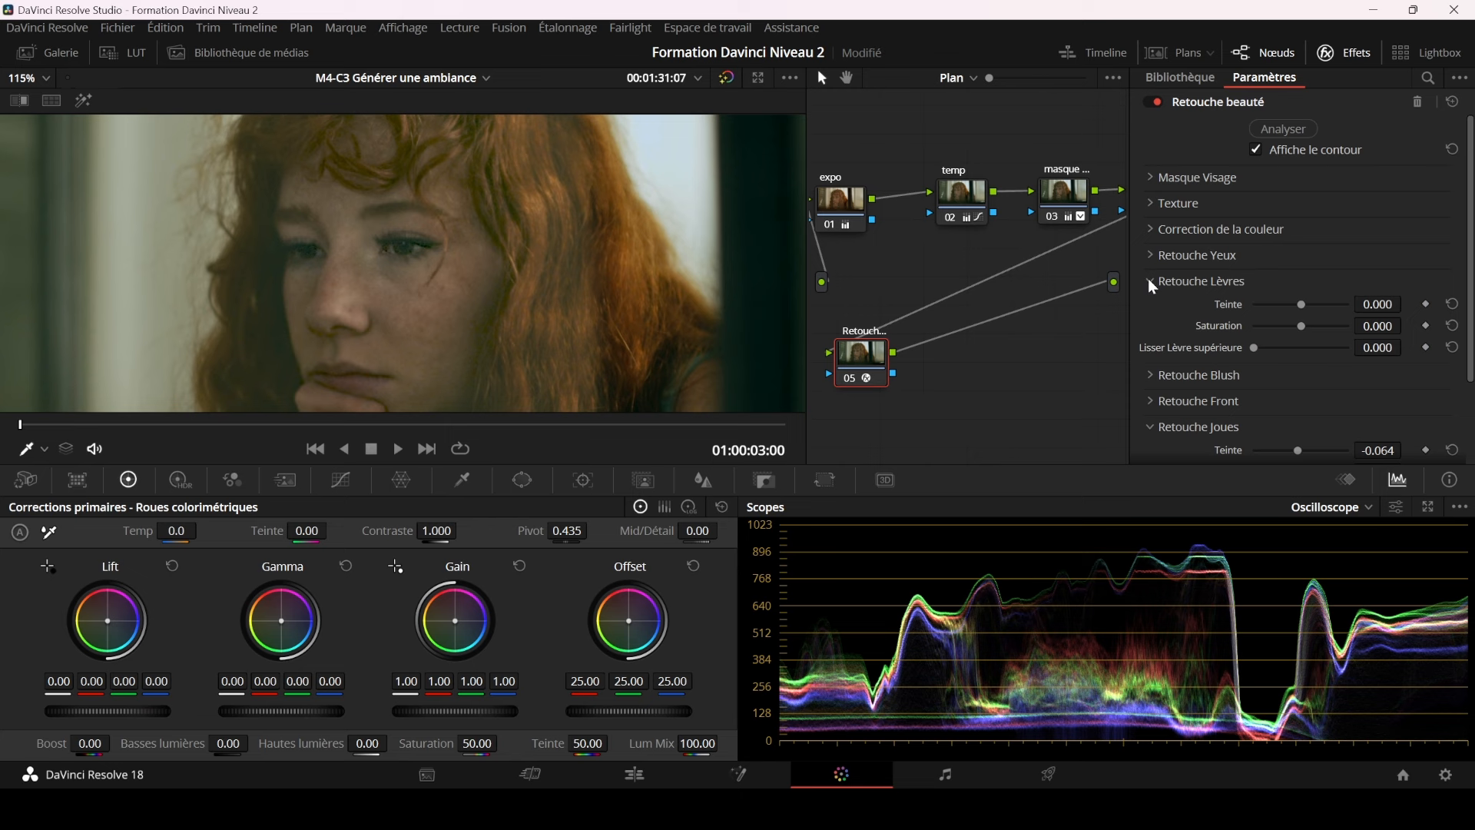
pyautogui.click(1149, 282)
pyautogui.scroll(-2, 1146, 280)
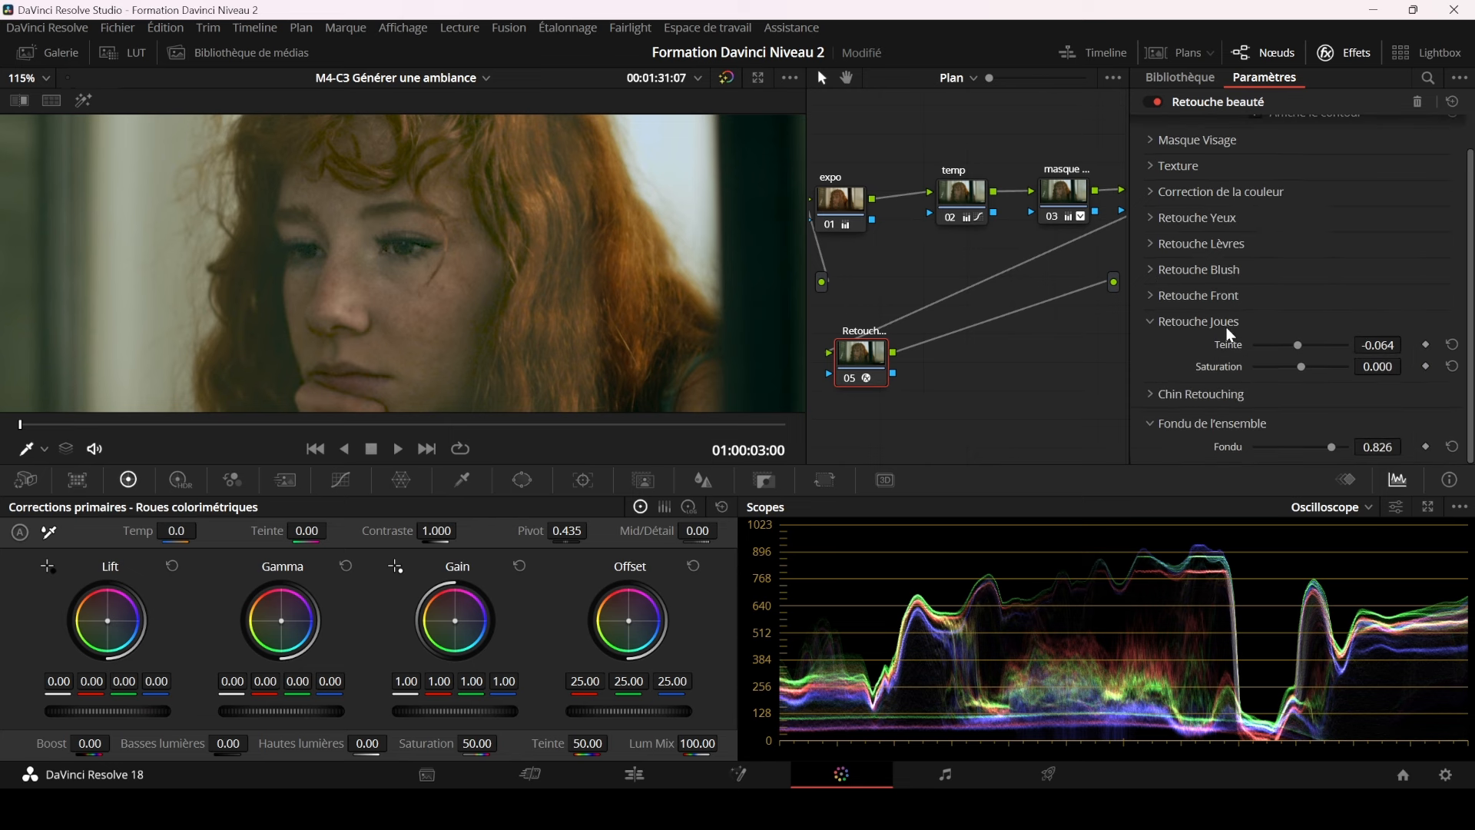
pyautogui.scroll(-2, 428, 352)
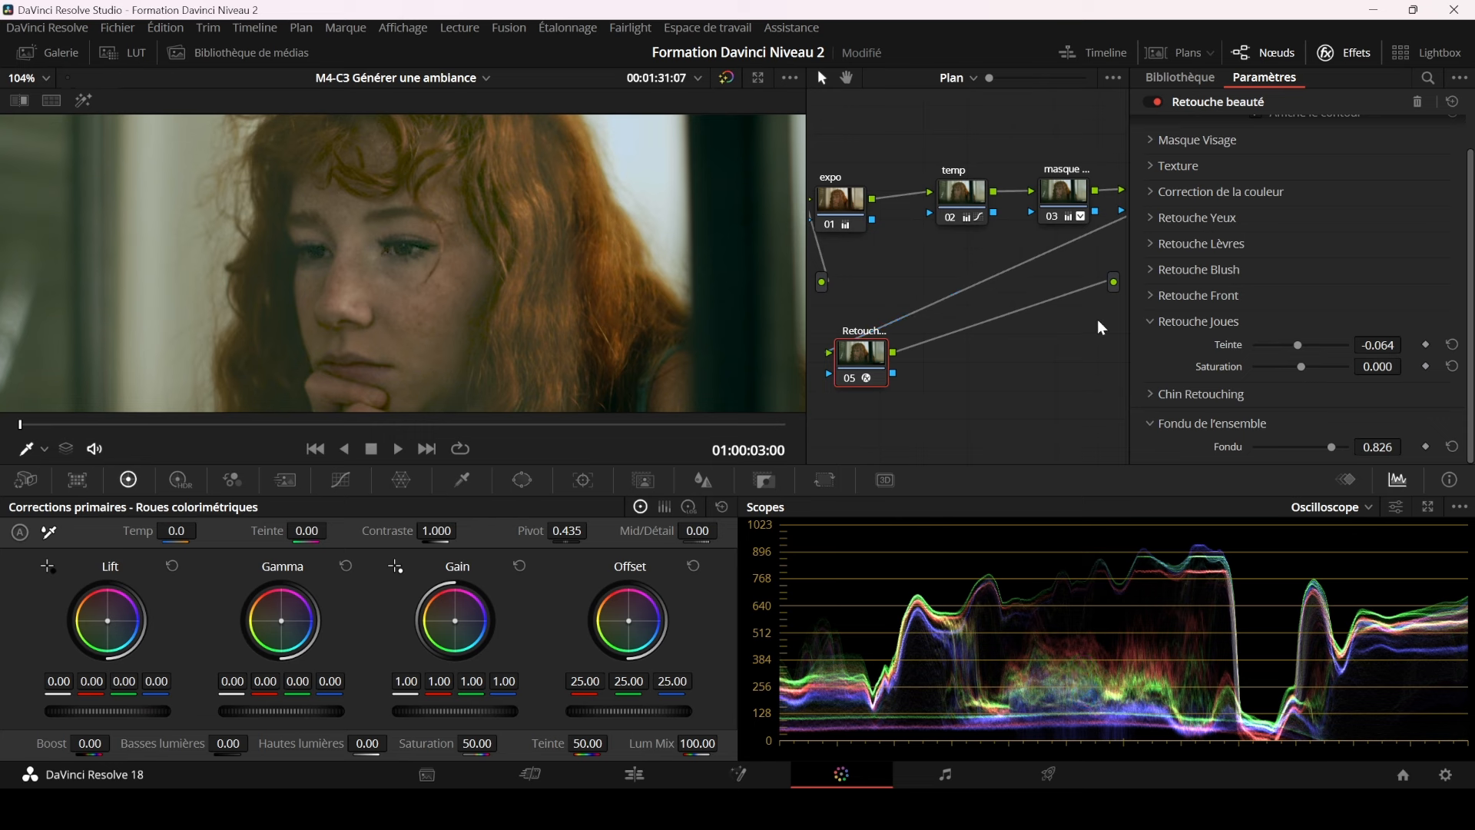
pyautogui.click(1150, 322)
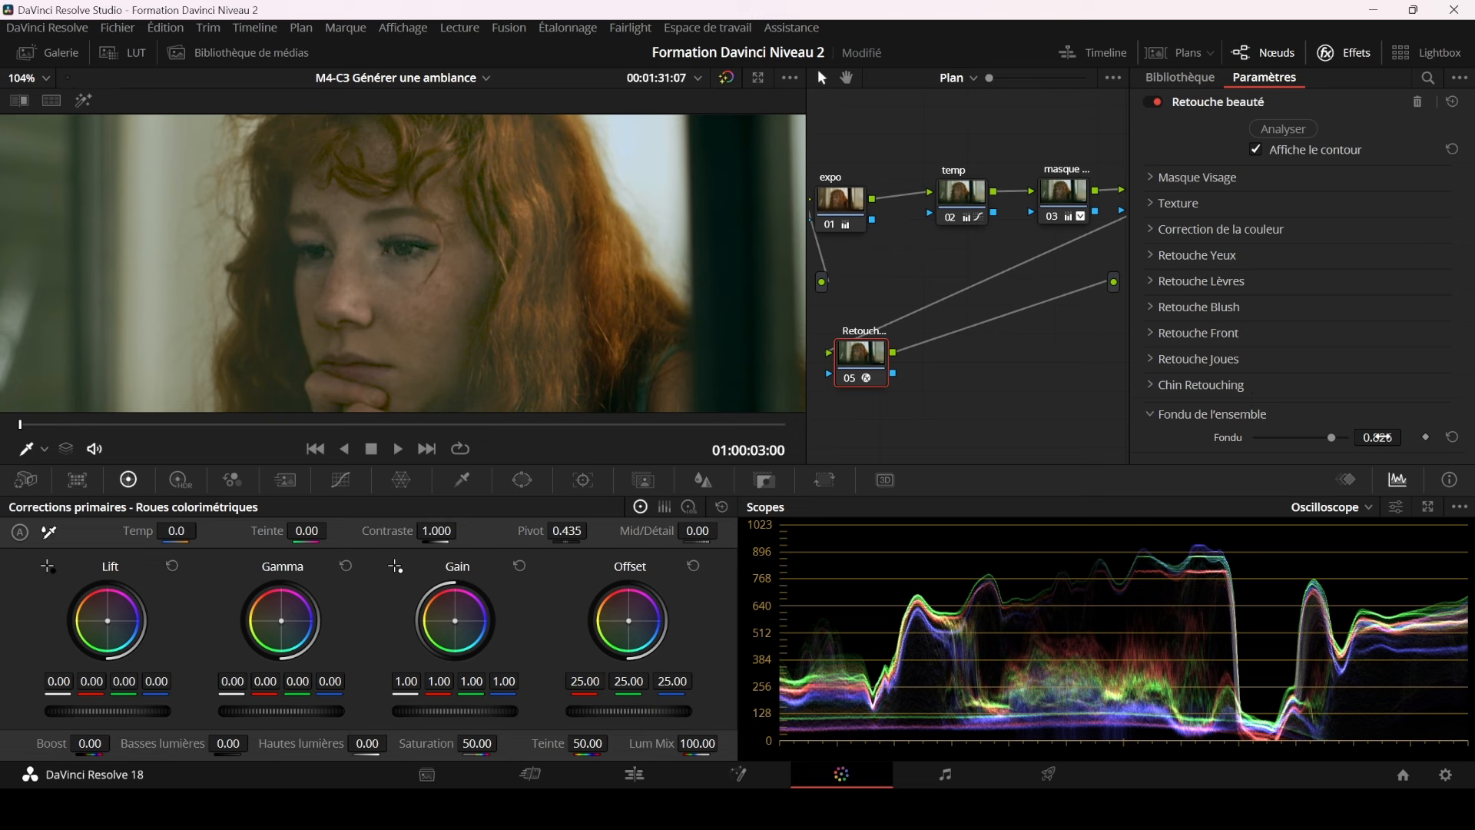
pyautogui.scroll(-4, 453, 283)
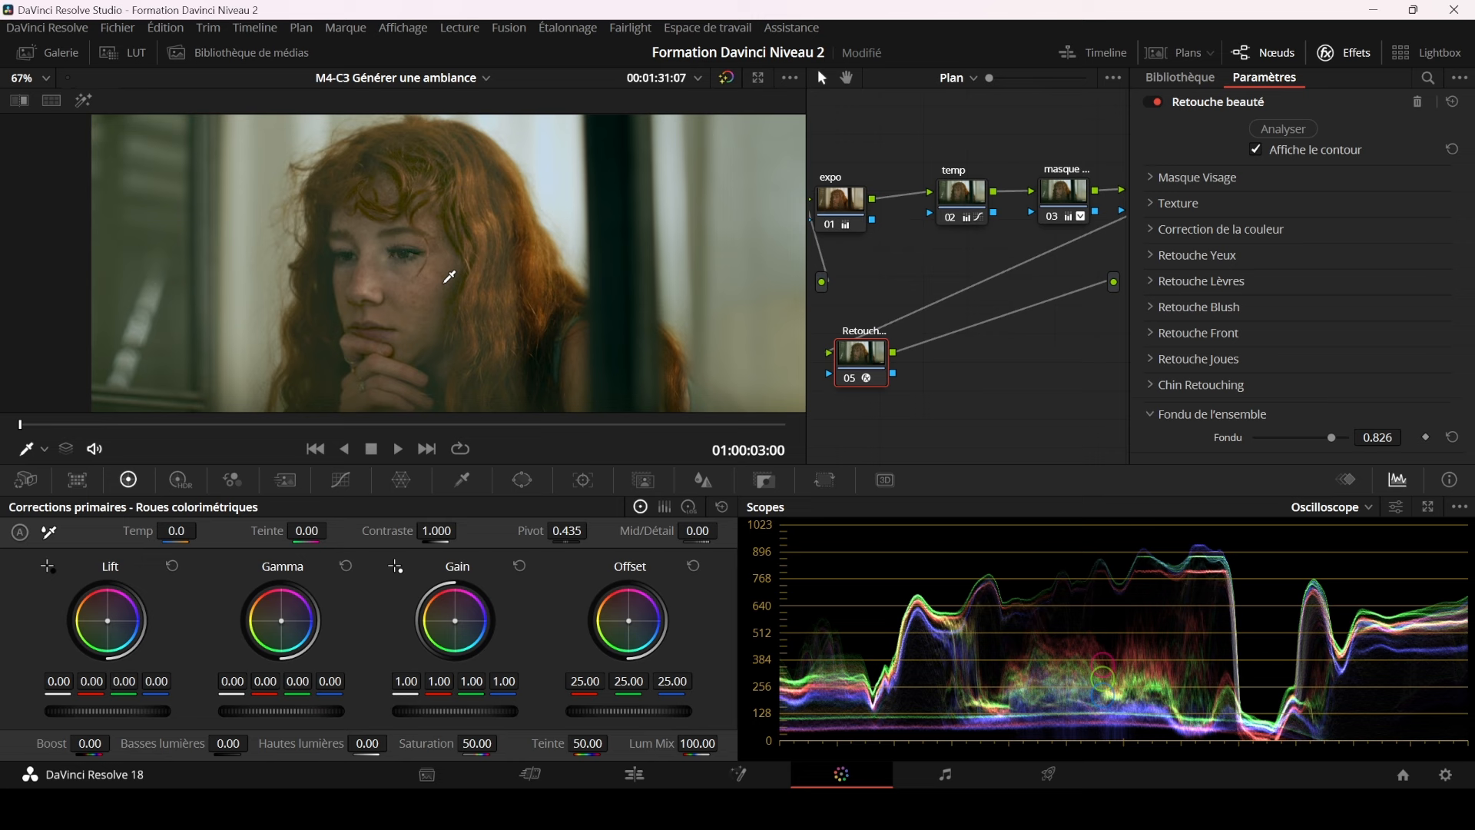
pyautogui.scroll(-2, 484, 280)
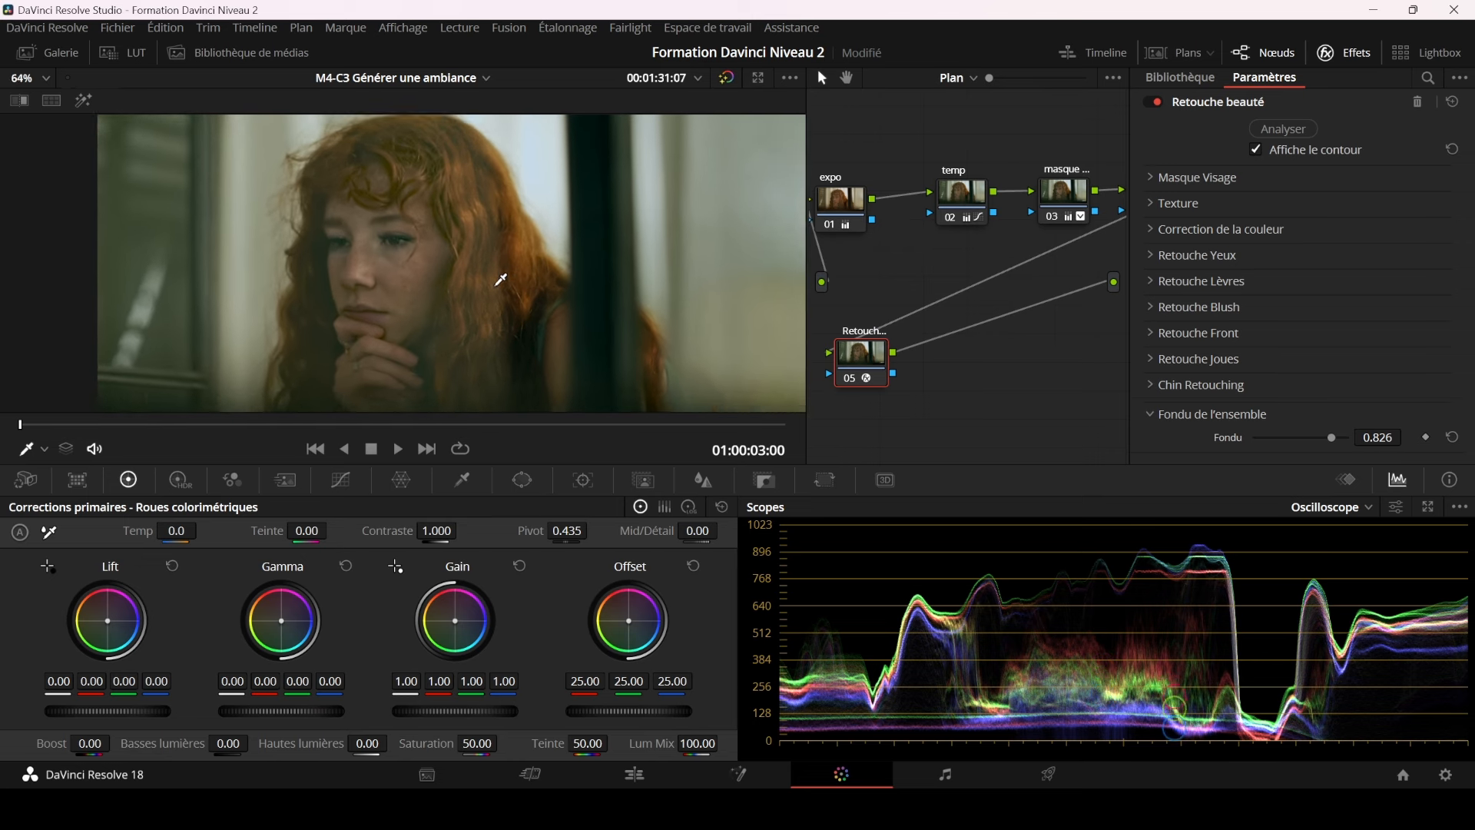
pyautogui.scroll(2, 500, 279)
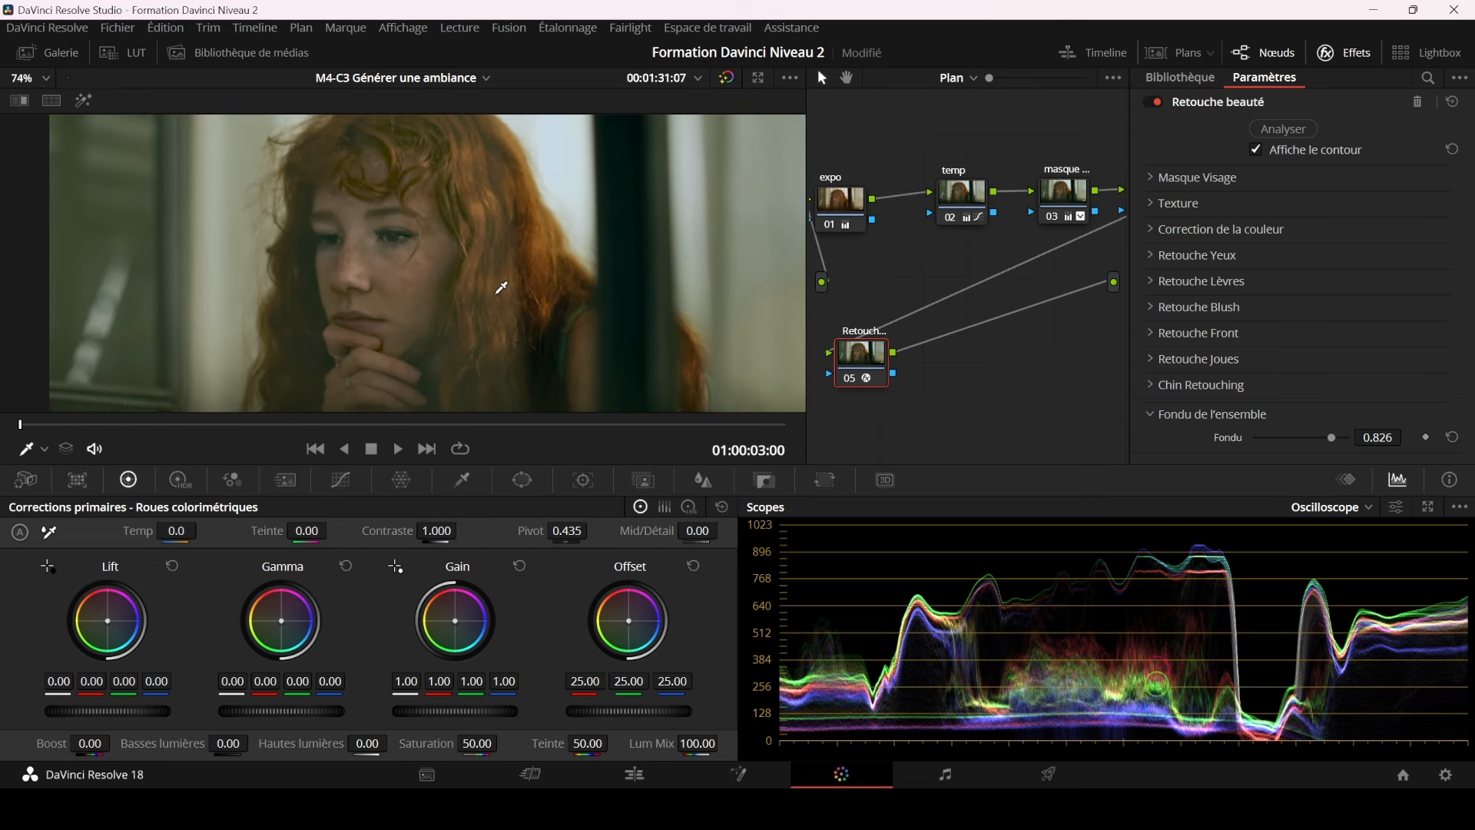
# - Hide the effect settings and move the Retouche beauté node below the temp node in the graph
pyautogui.click(1344, 55)
pyautogui.moveTo(928, 355); pyautogui.dragTo(999, 358)
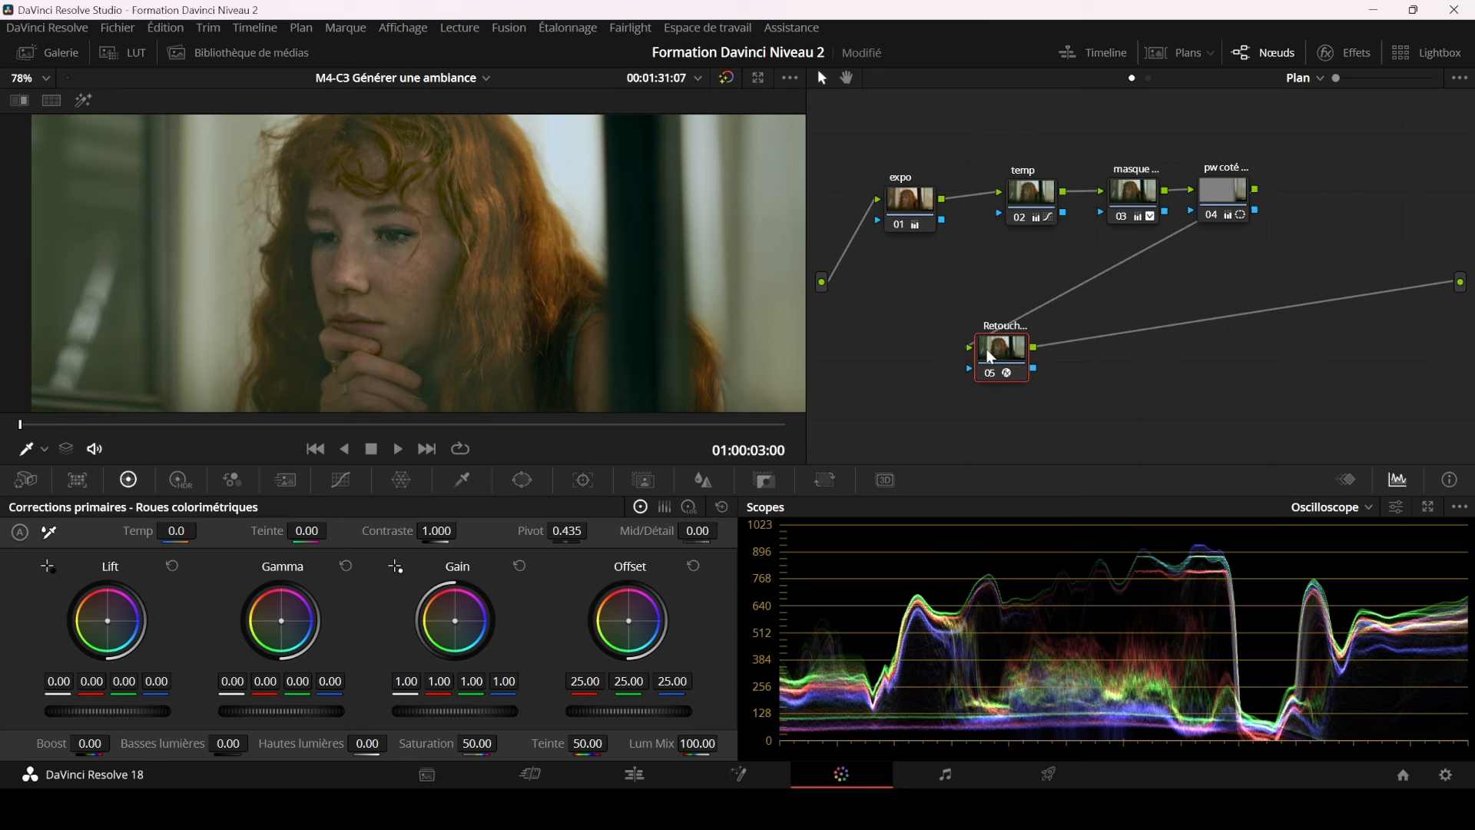
pyautogui.moveTo(991, 357); pyautogui.dragTo(1031, 345)
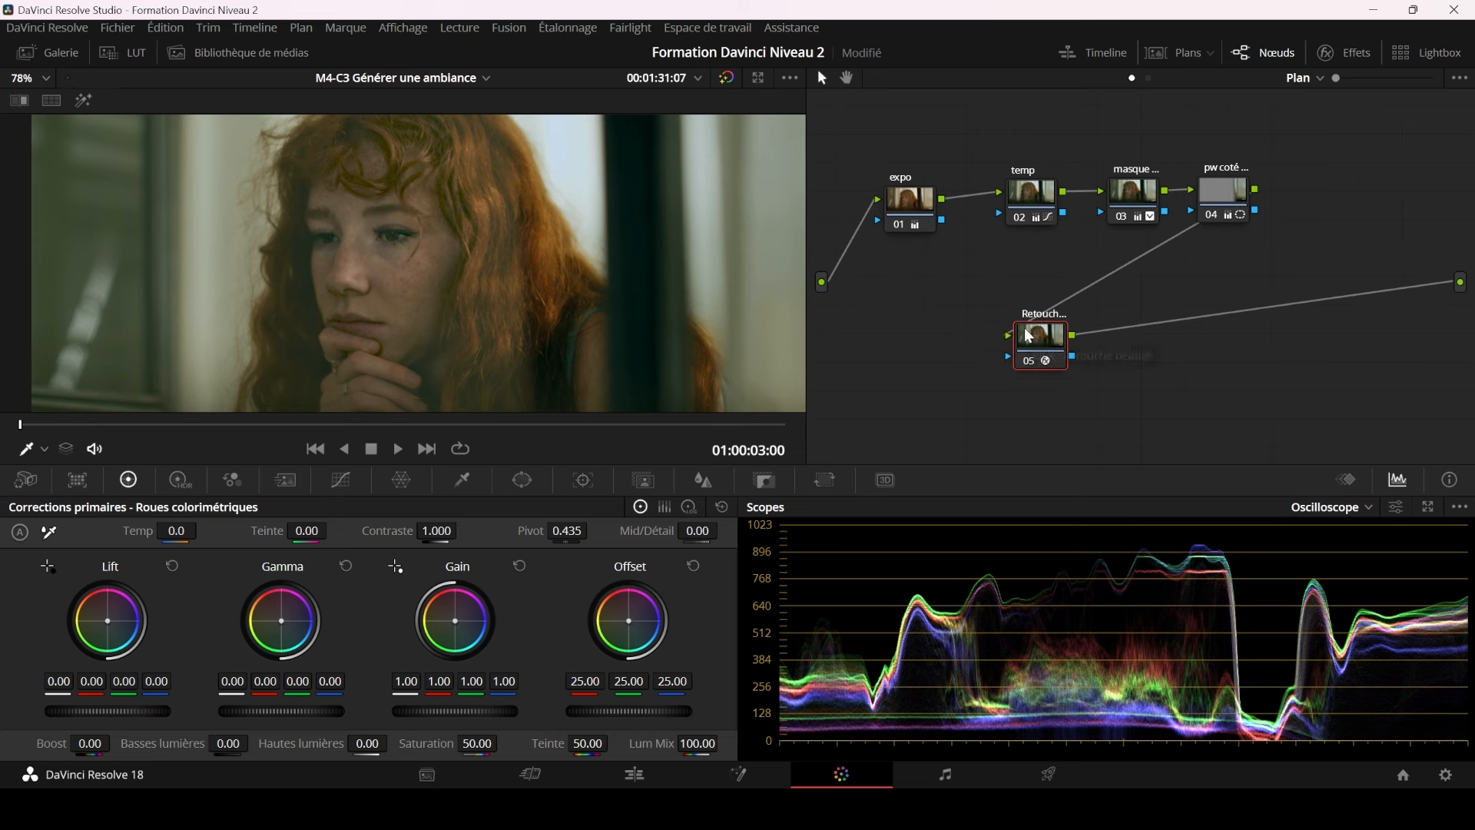
# - Compare the image with the whole cold grade bypassed and enabled, and save the project
pyautogui.hotkey('shift', 'd')
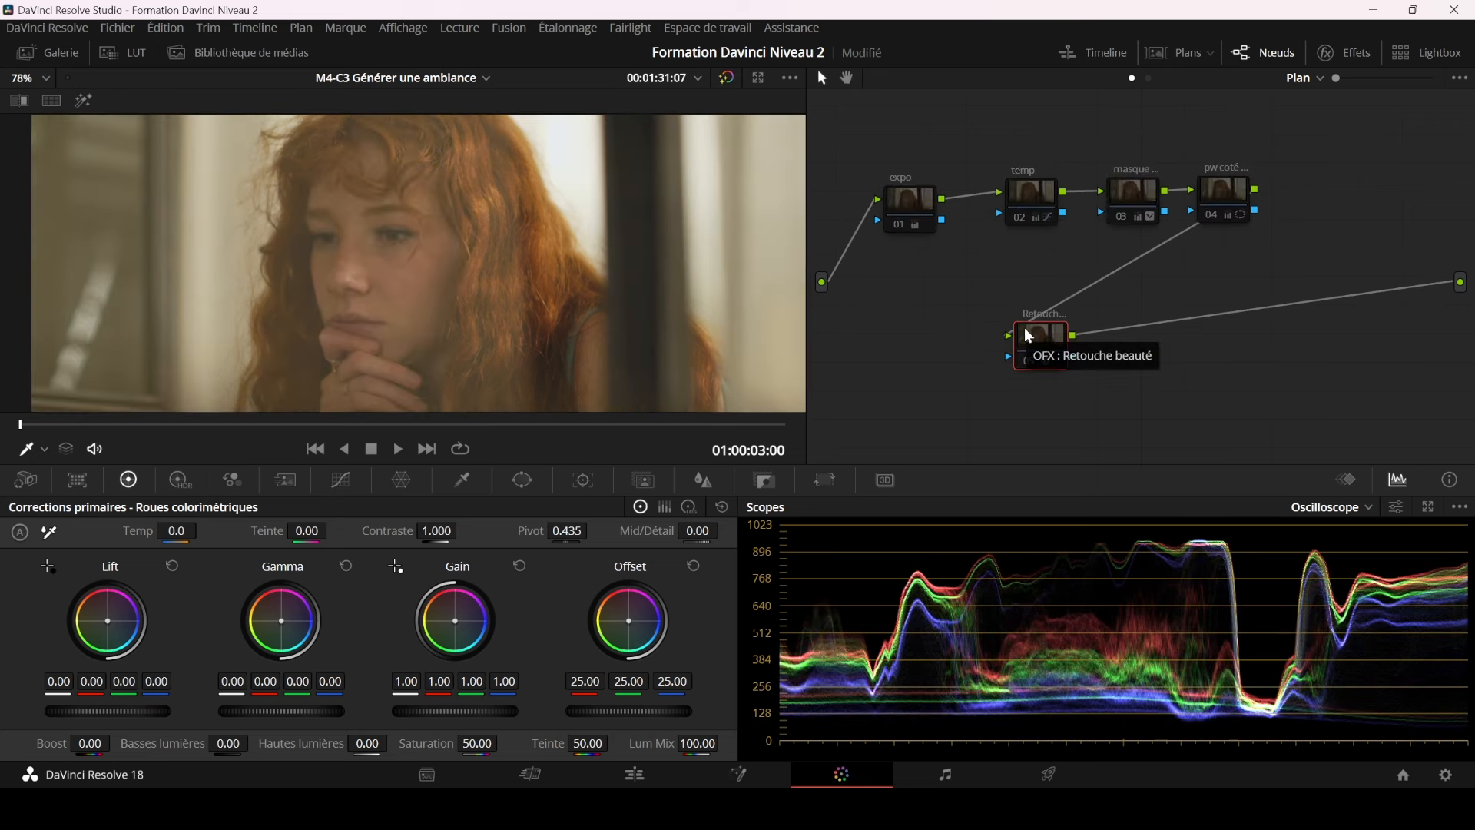
pyautogui.hotkey('shift', 'd')
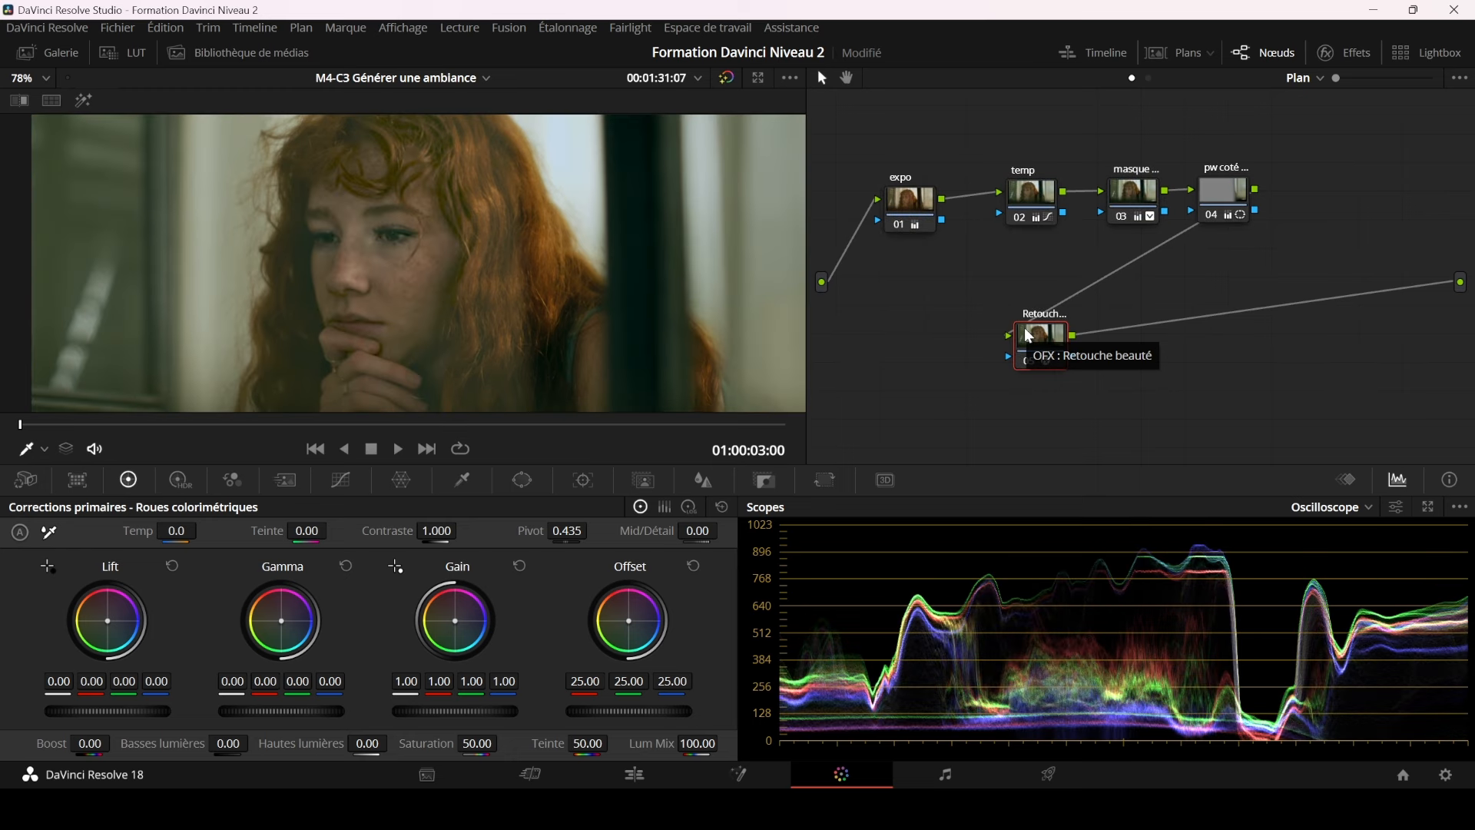
pyautogui.hotkey('ctrl', 's')
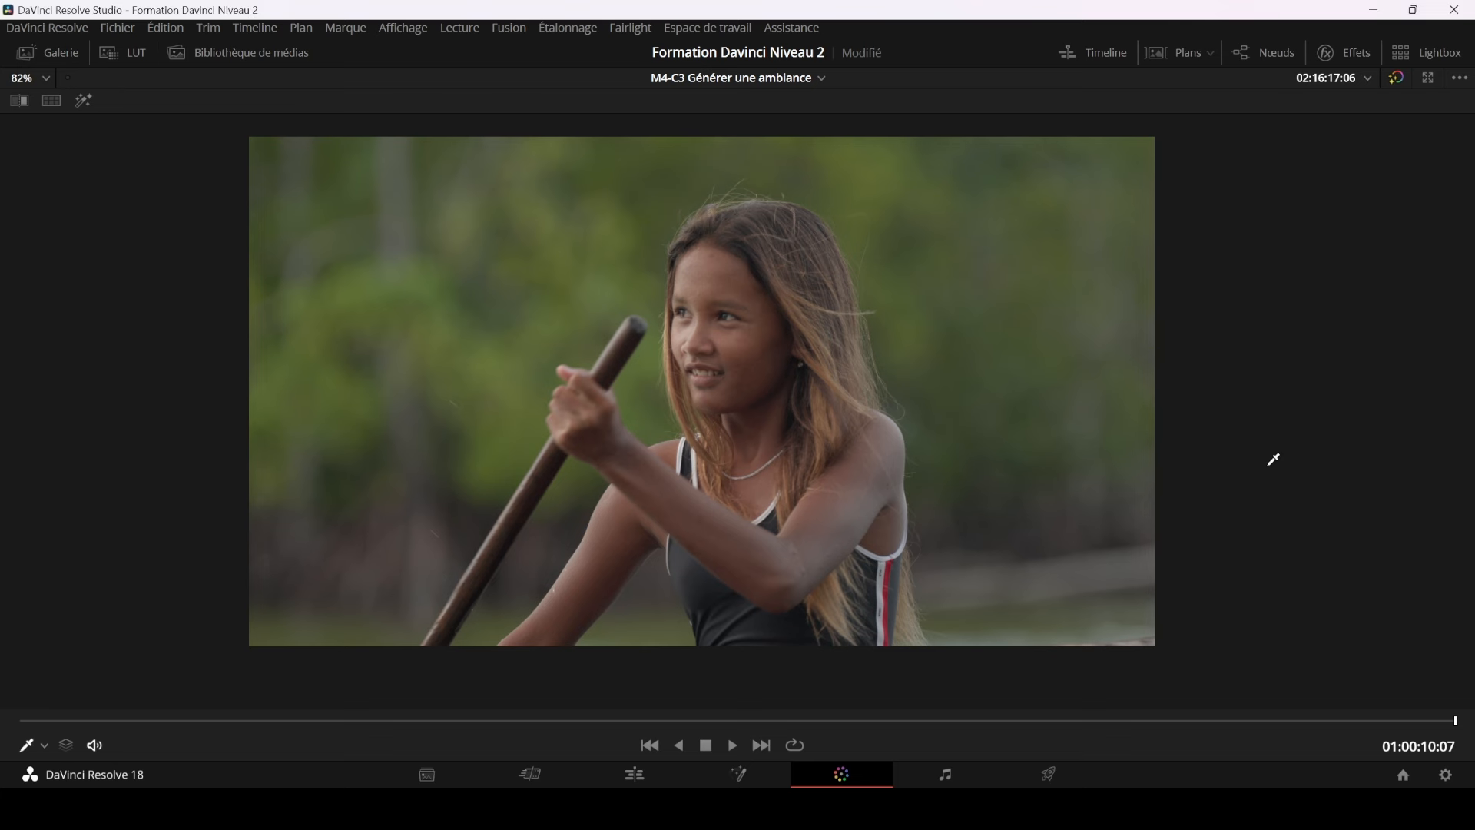
# - Turn on the grade of the paddling girl's shot and return from the enlarged viewer to the layout with nodes and scopes
pyautogui.hotkey('alt', 'd')
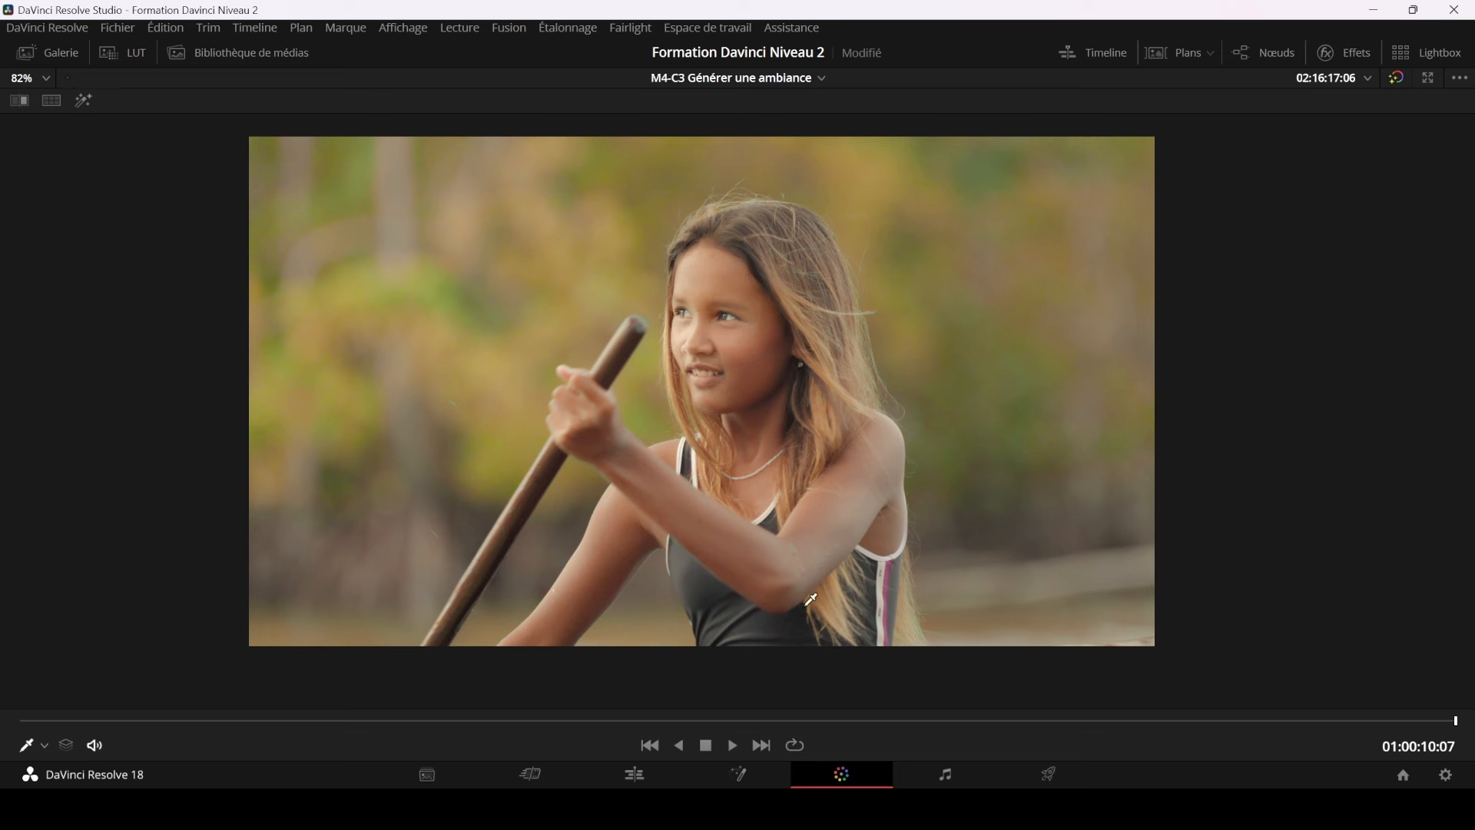
pyautogui.click(43, 745)
pyautogui.click(62, 579)
pyautogui.hotkey('alt', 'f')
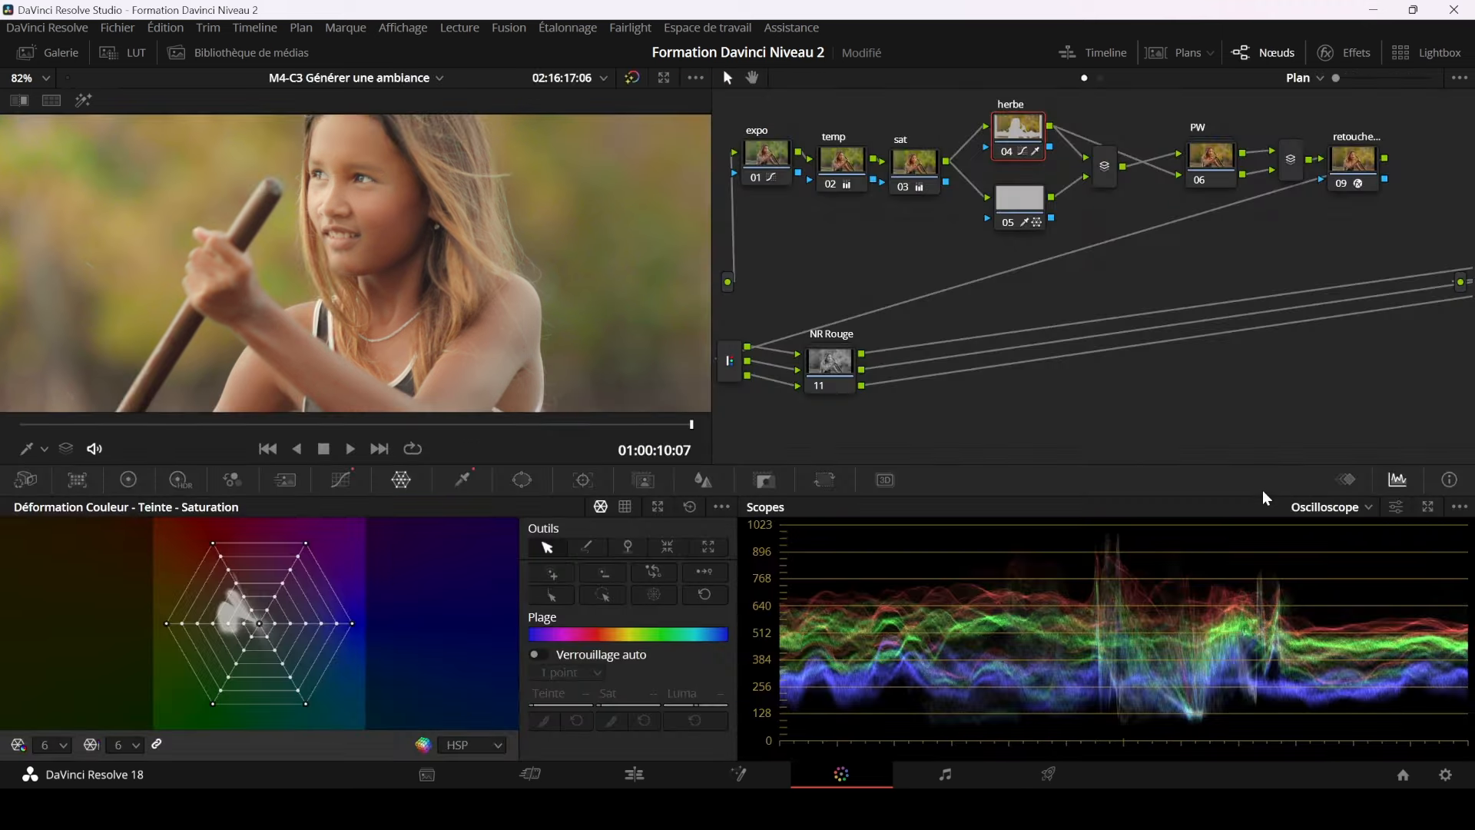
# - Disable all nodes of the girl's grade, including expo, and view more of the ungraded frame
pyautogui.click(757, 179)
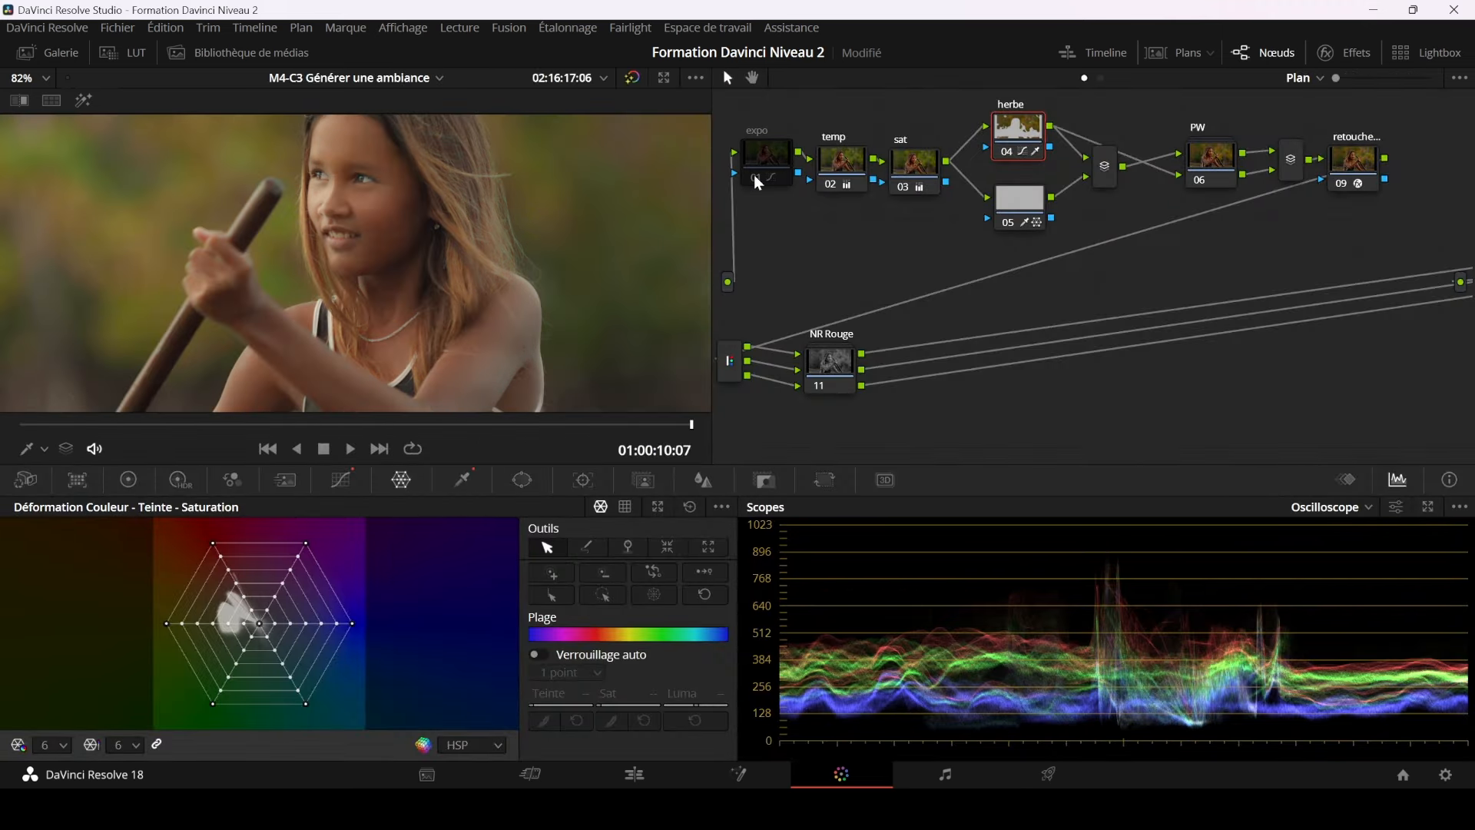
pyautogui.hotkey('ctrl', 'd')
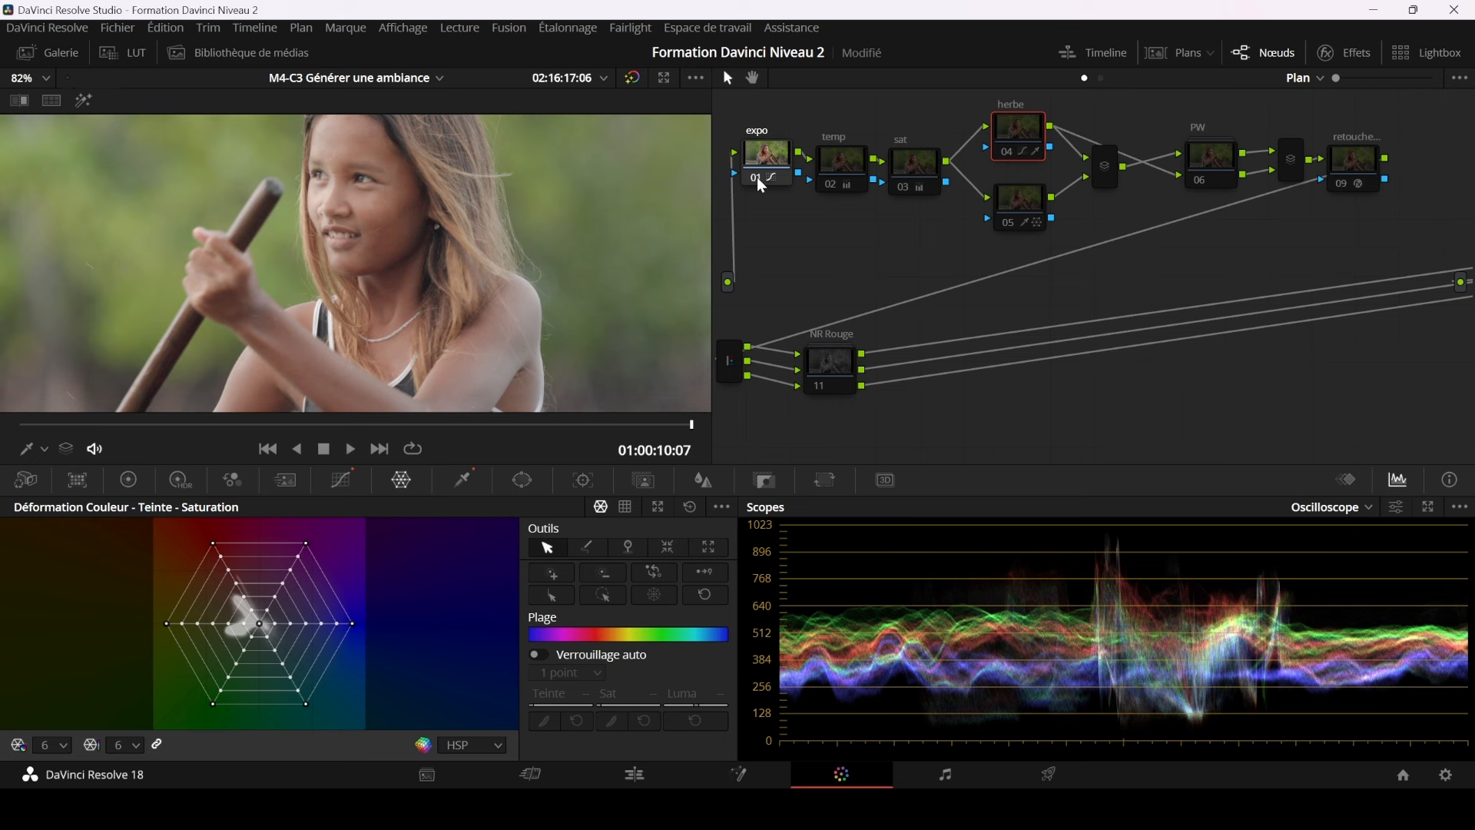
pyautogui.hotkey('alt', 'd')
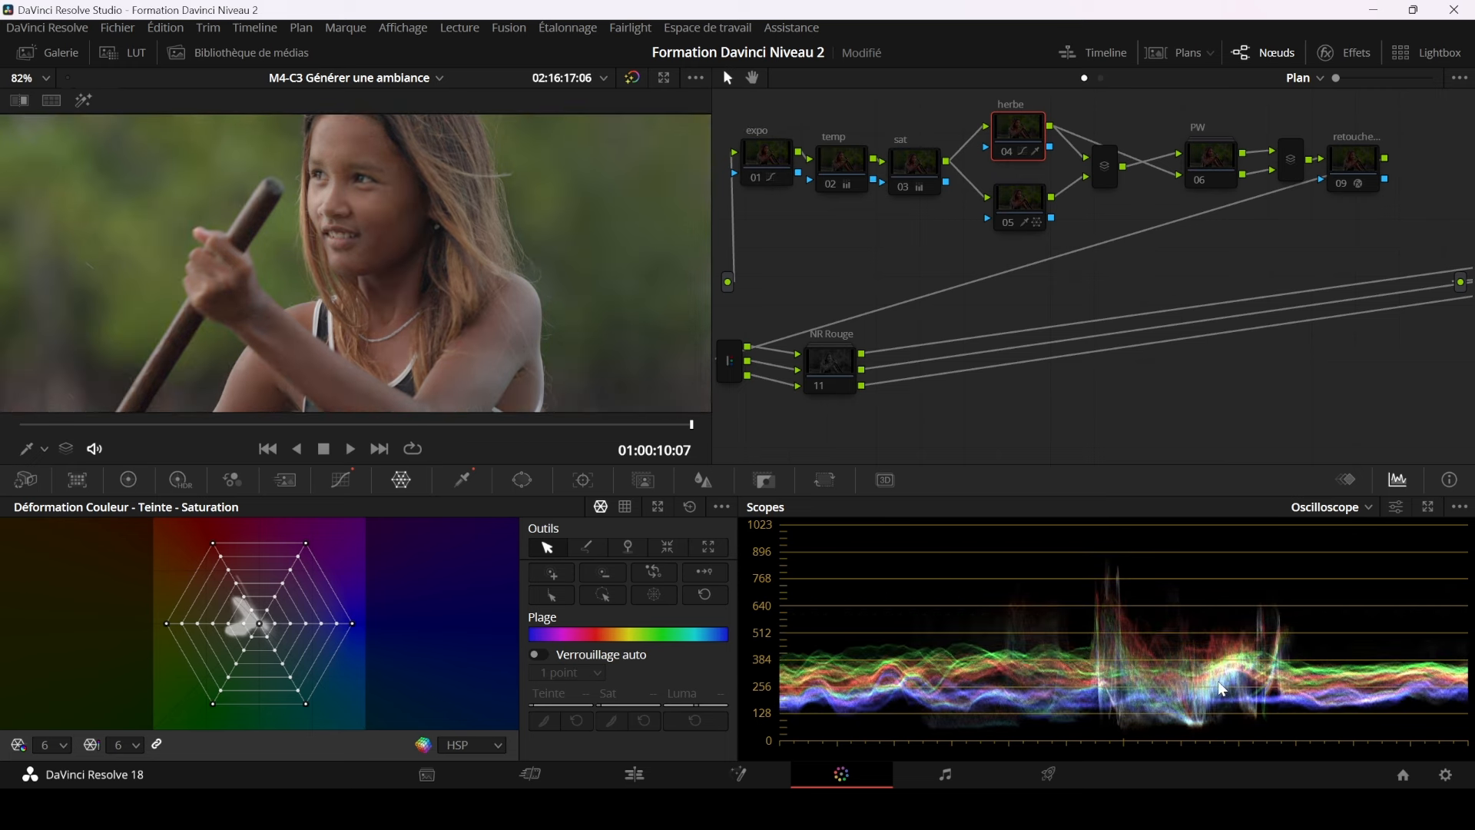
pyautogui.scroll(-1, 576, 269)
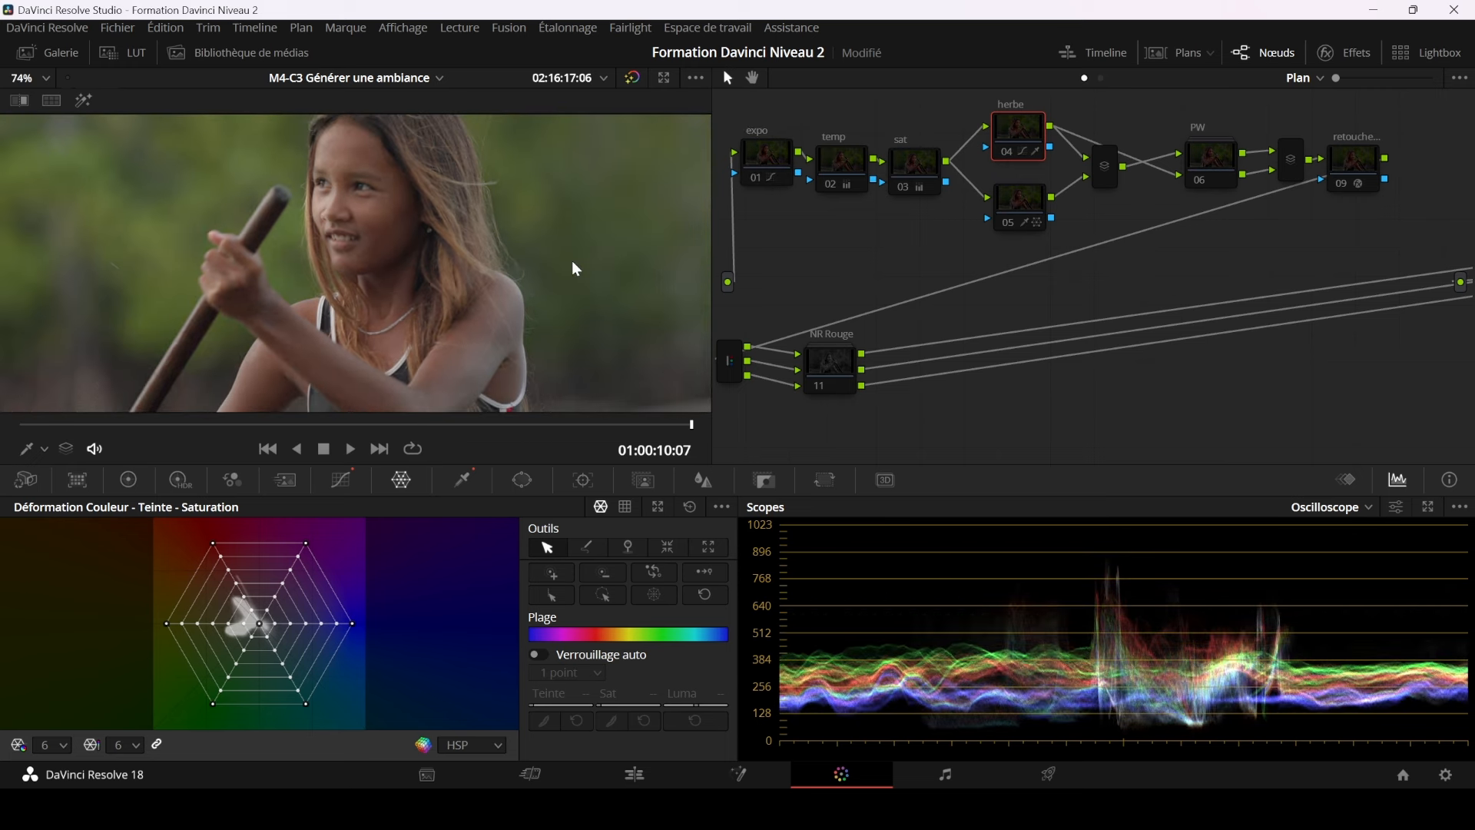
pyautogui.scroll(-2, 575, 269)
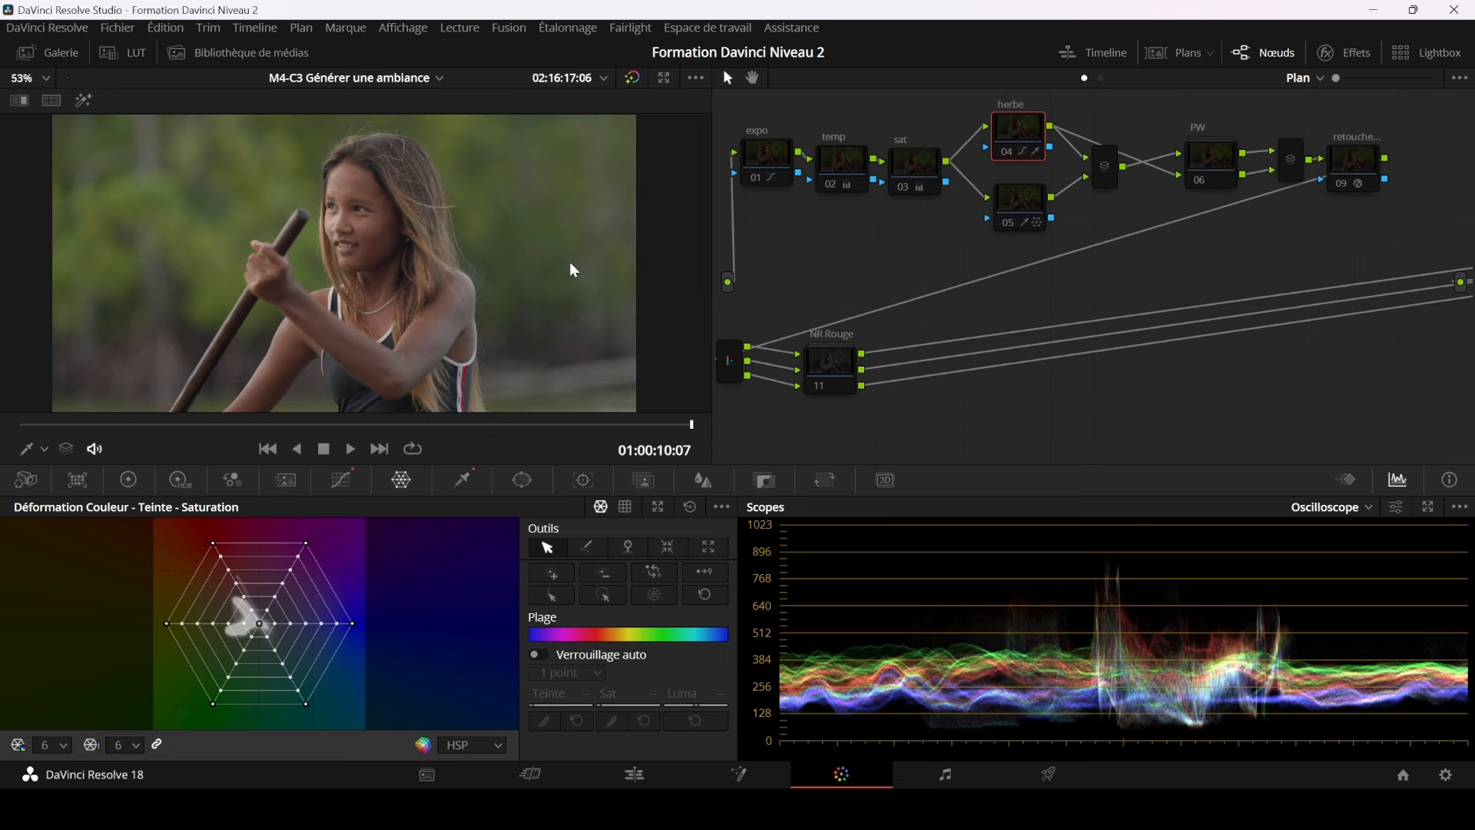
# - Enable the expo node alone and show its custom curve
pyautogui.click(757, 179)
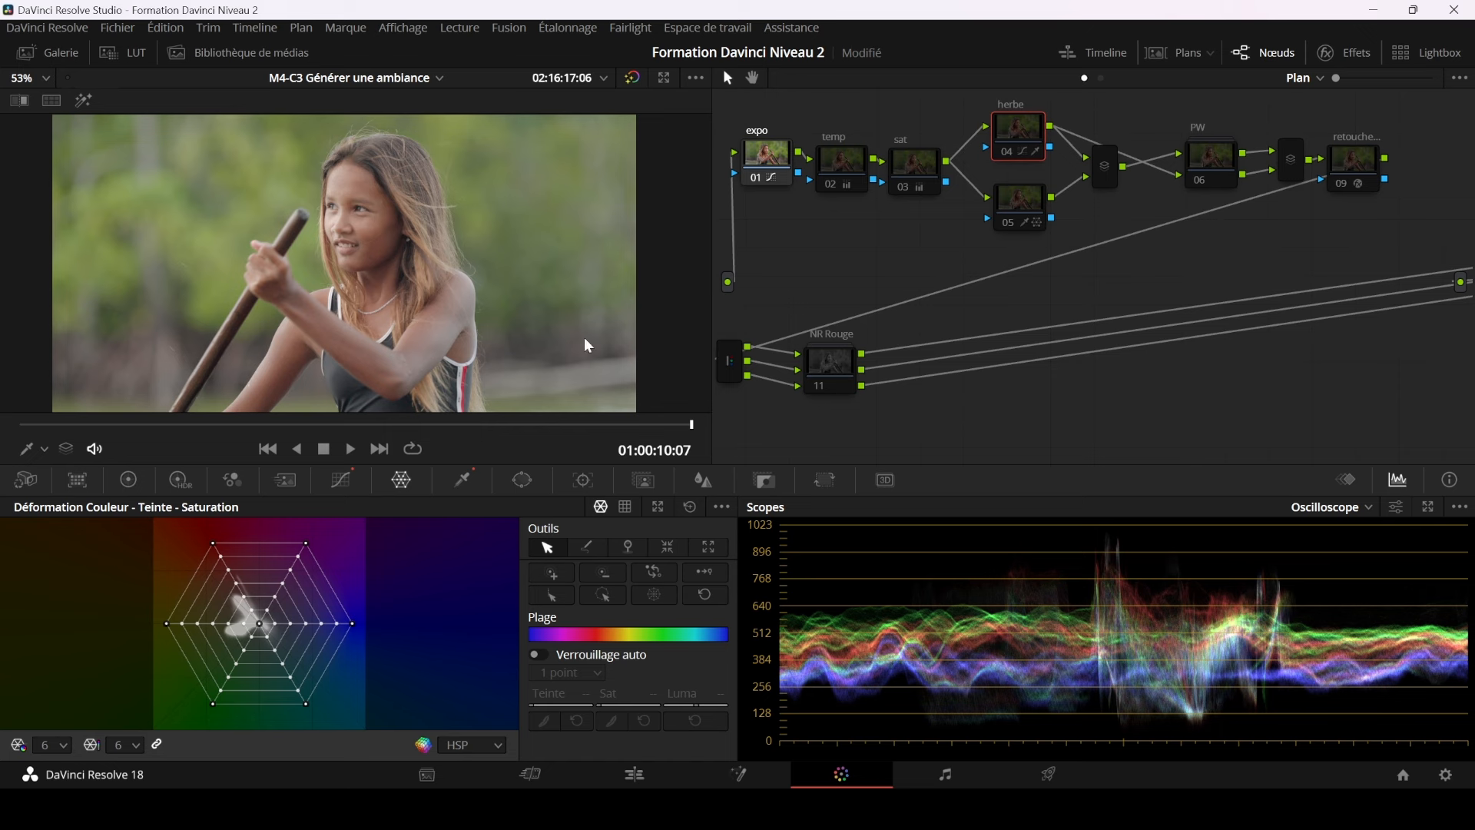
pyautogui.click(775, 157)
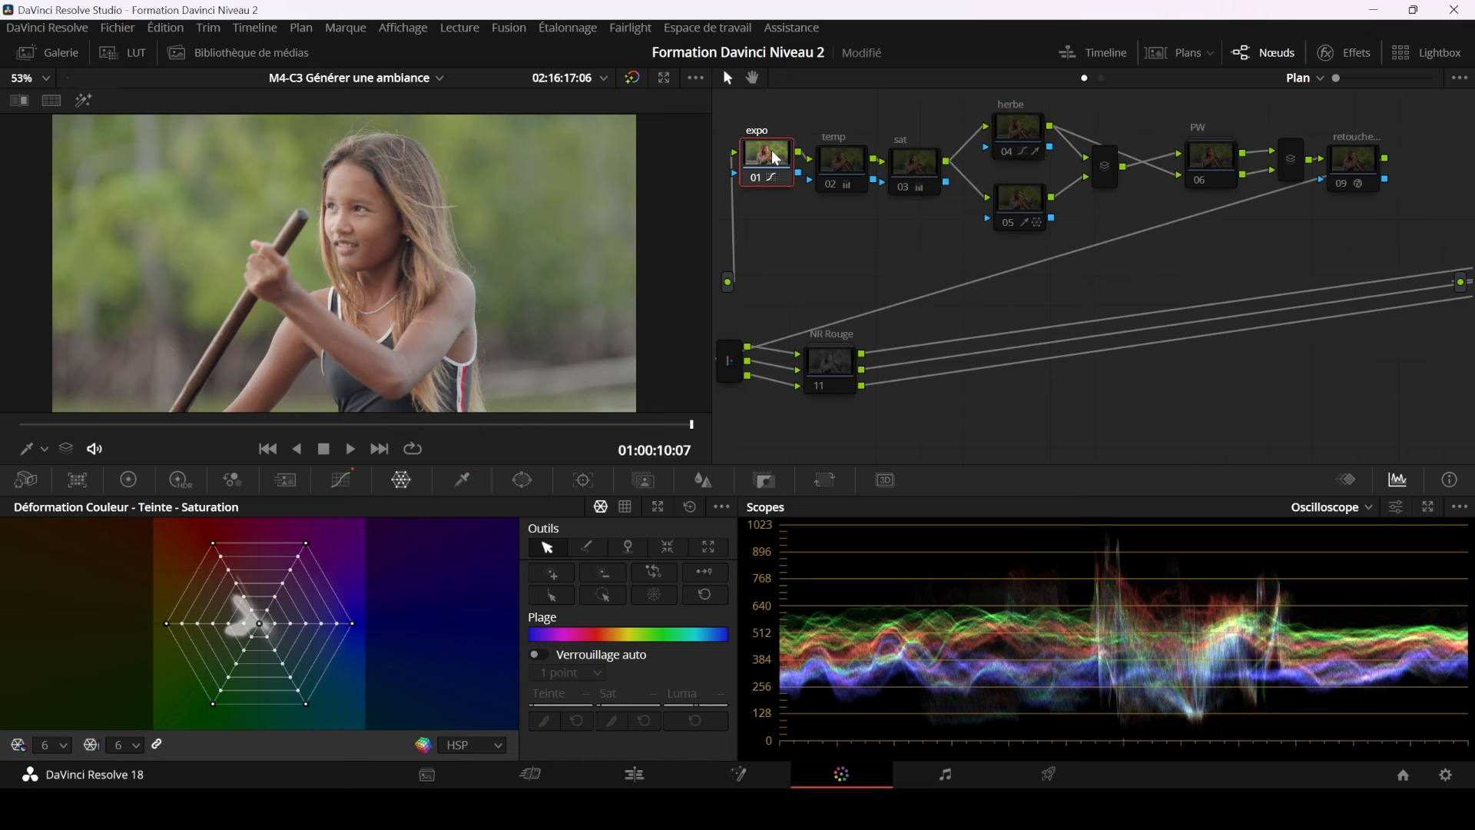
pyautogui.click(341, 480)
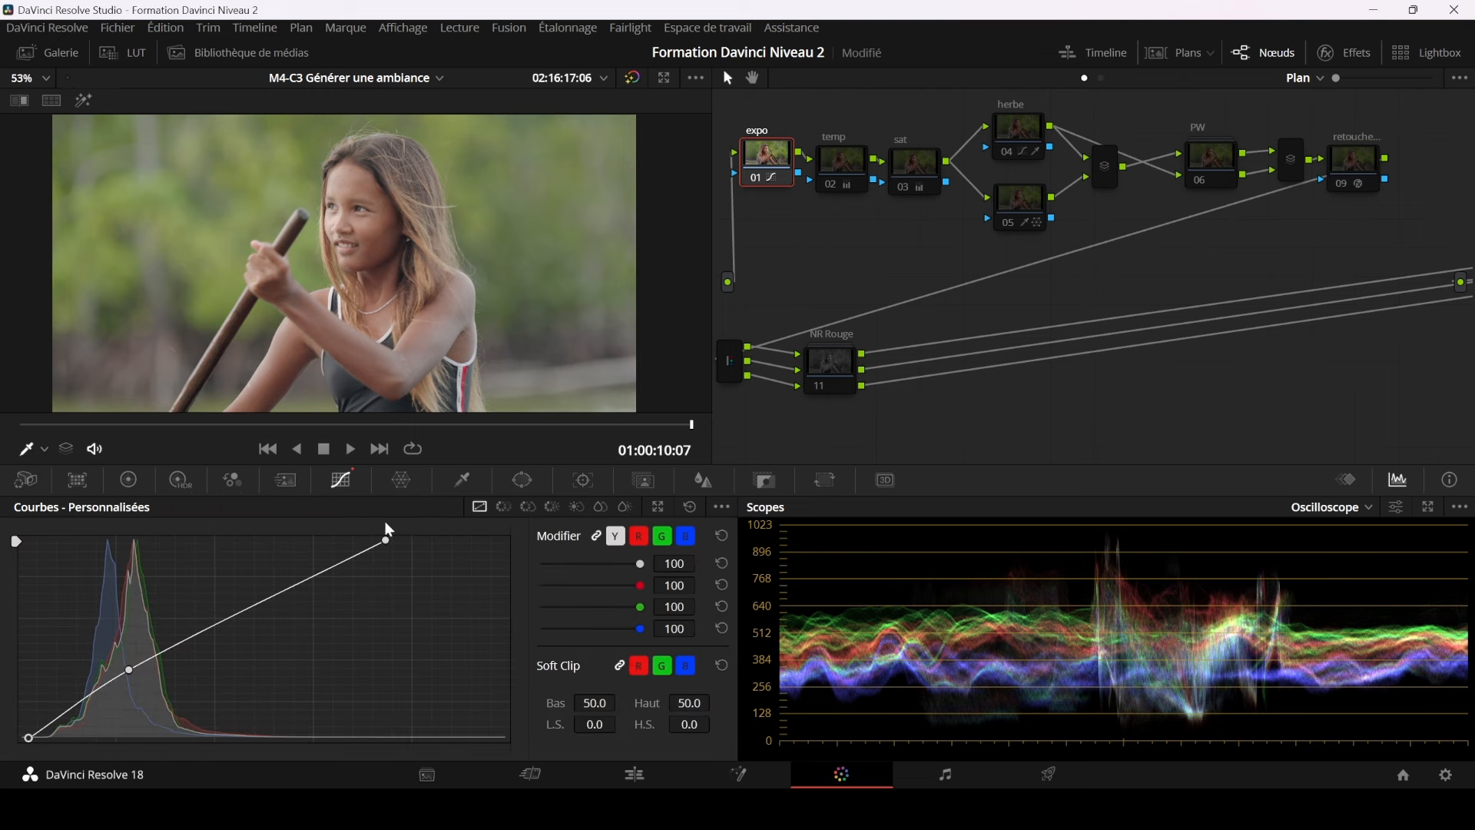
# - Enable the temp node, show its temperature setting in the primary wheels, and compare the image with the node off and on
pyautogui.click(830, 174)
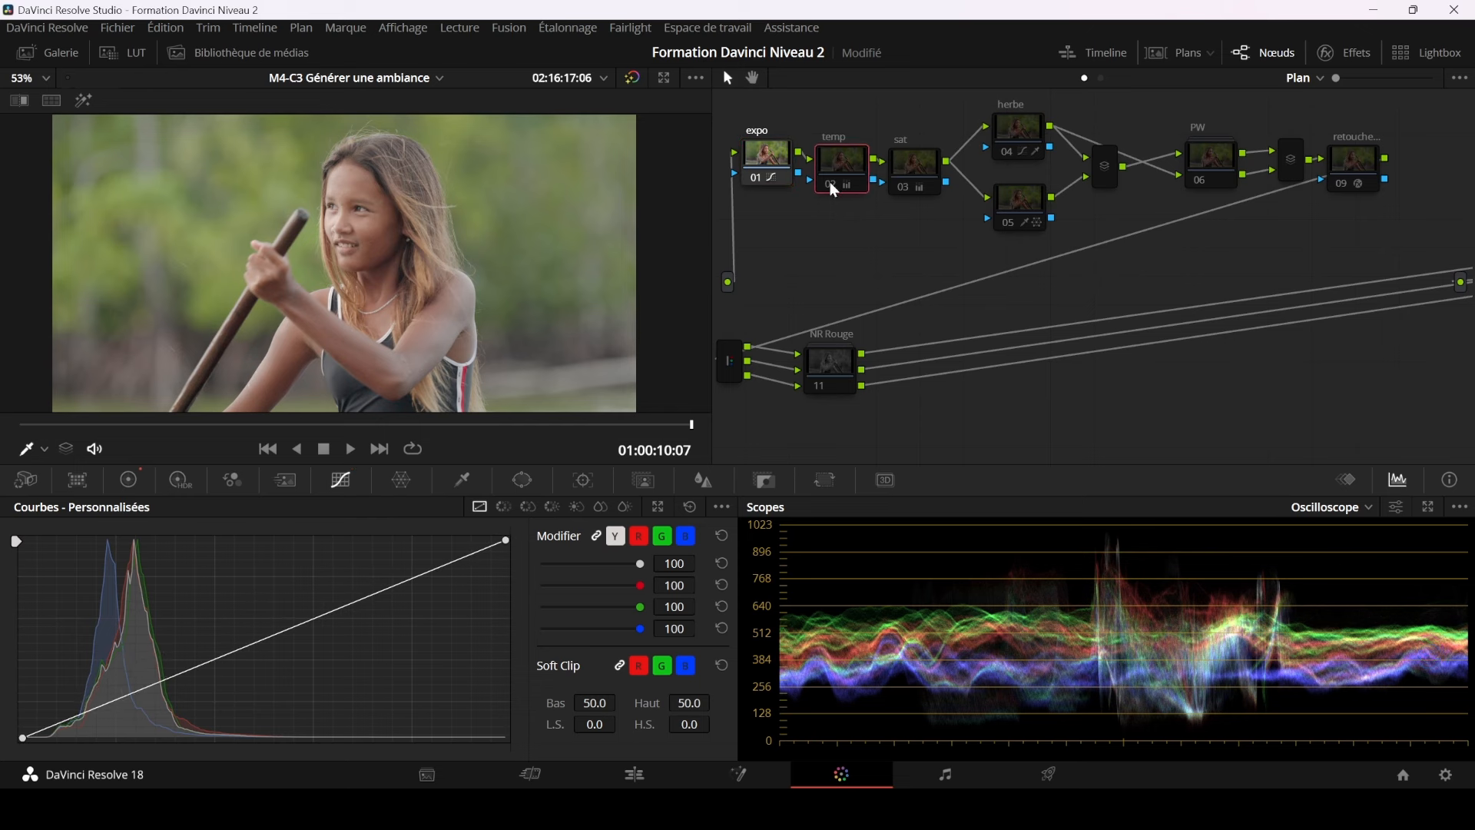
pyautogui.hotkey('ctrl', 'd')
pyautogui.hotkey('ctrl', 'd')
pyautogui.hotkey('ctrl', 'd')
pyautogui.click(128, 480)
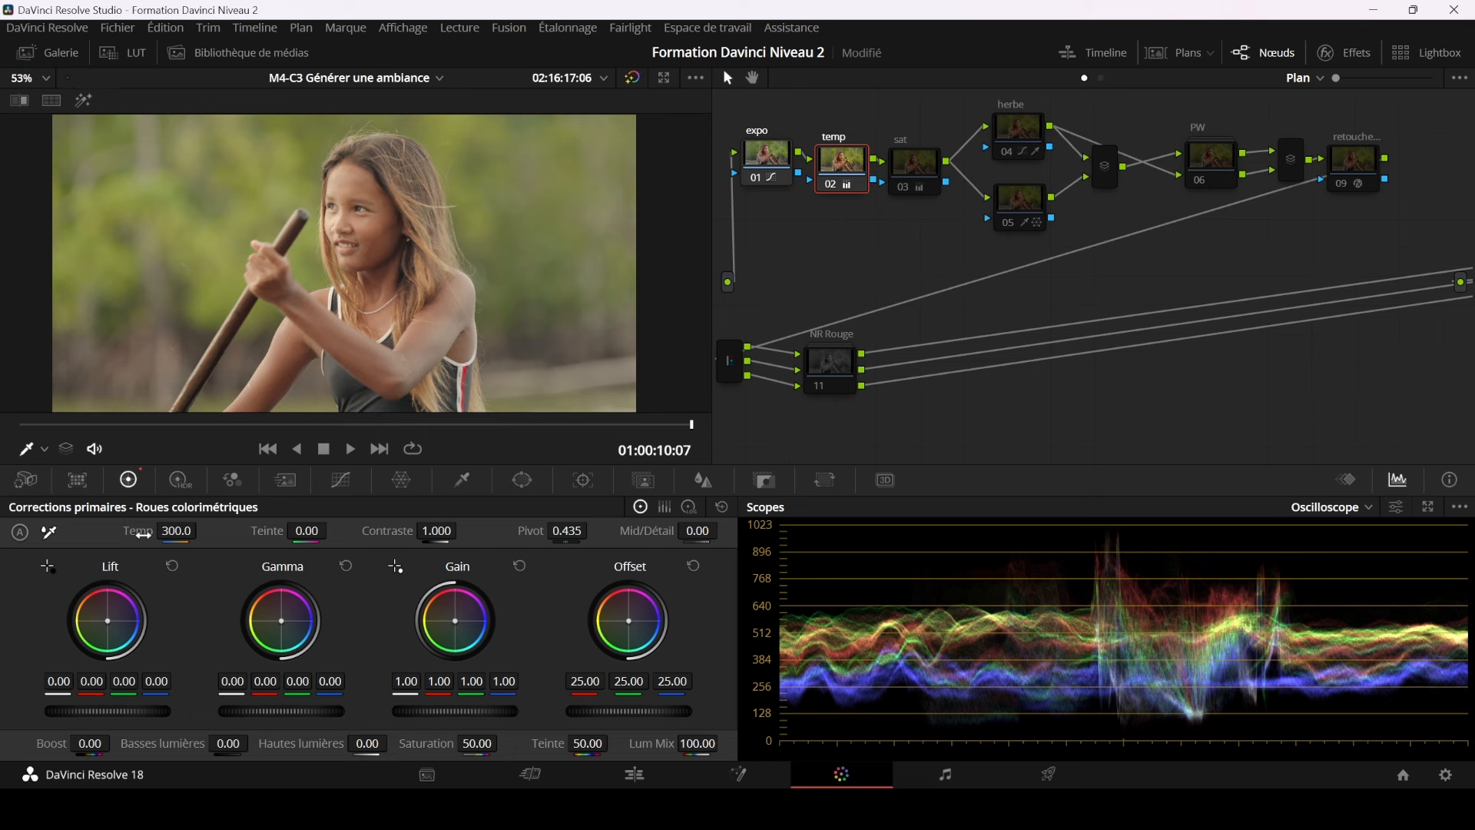
pyautogui.click(831, 189)
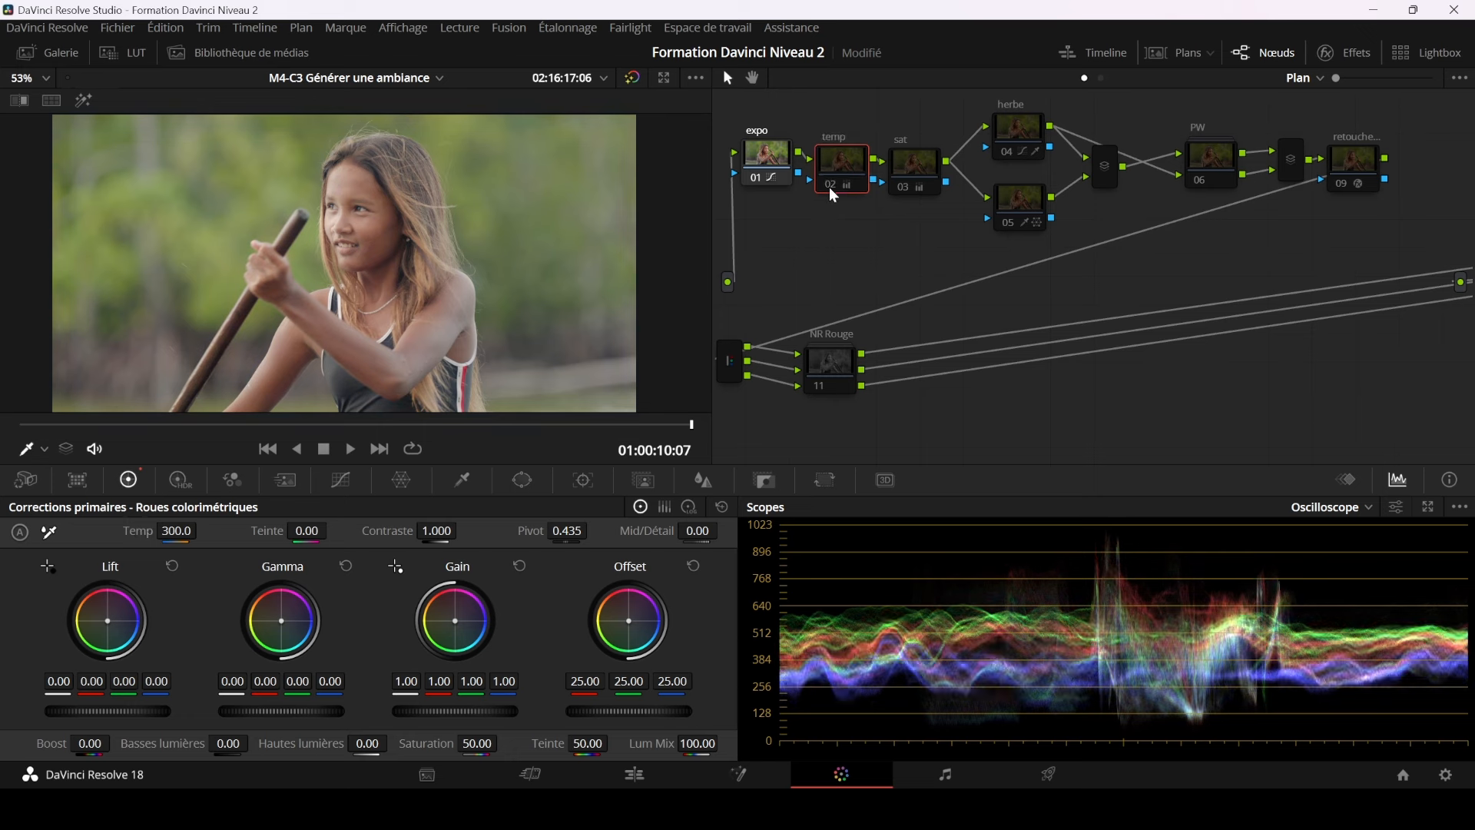
pyautogui.click(833, 192)
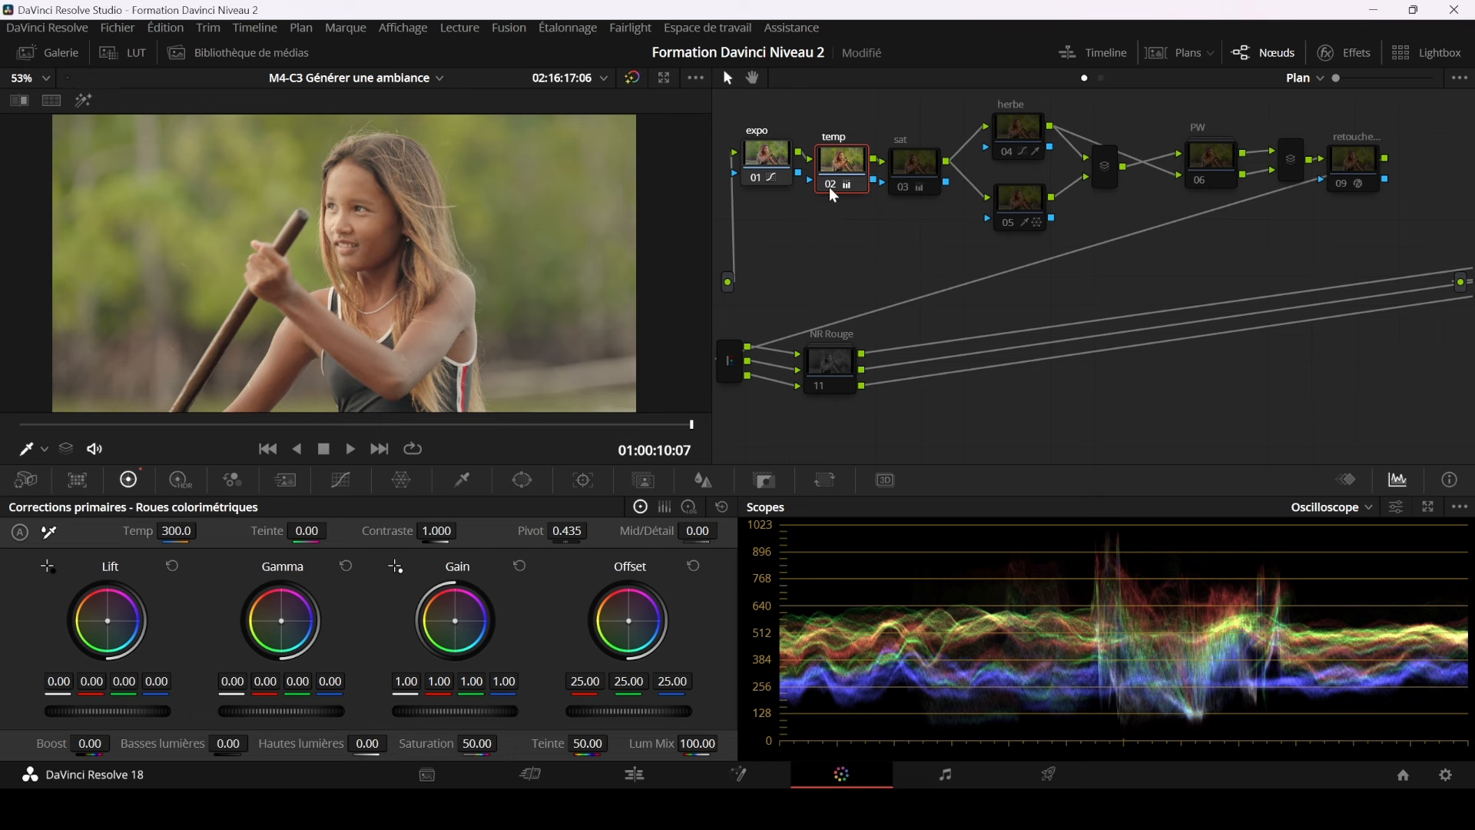
# - Enable the sat node, comparing the image with it off and on, and turn off the viewer's on-screen controls
pyautogui.click(912, 182)
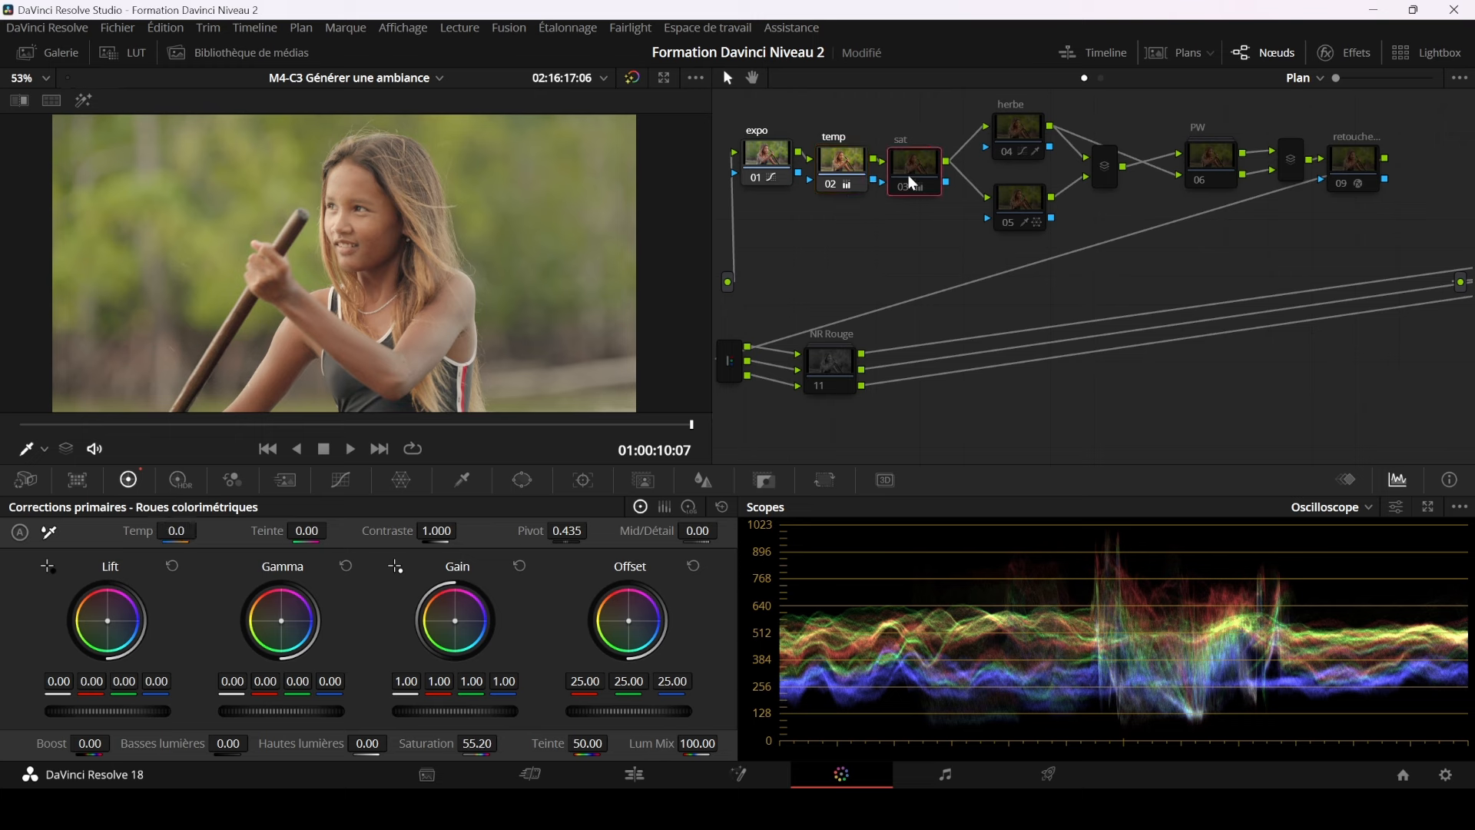
pyautogui.click(906, 194)
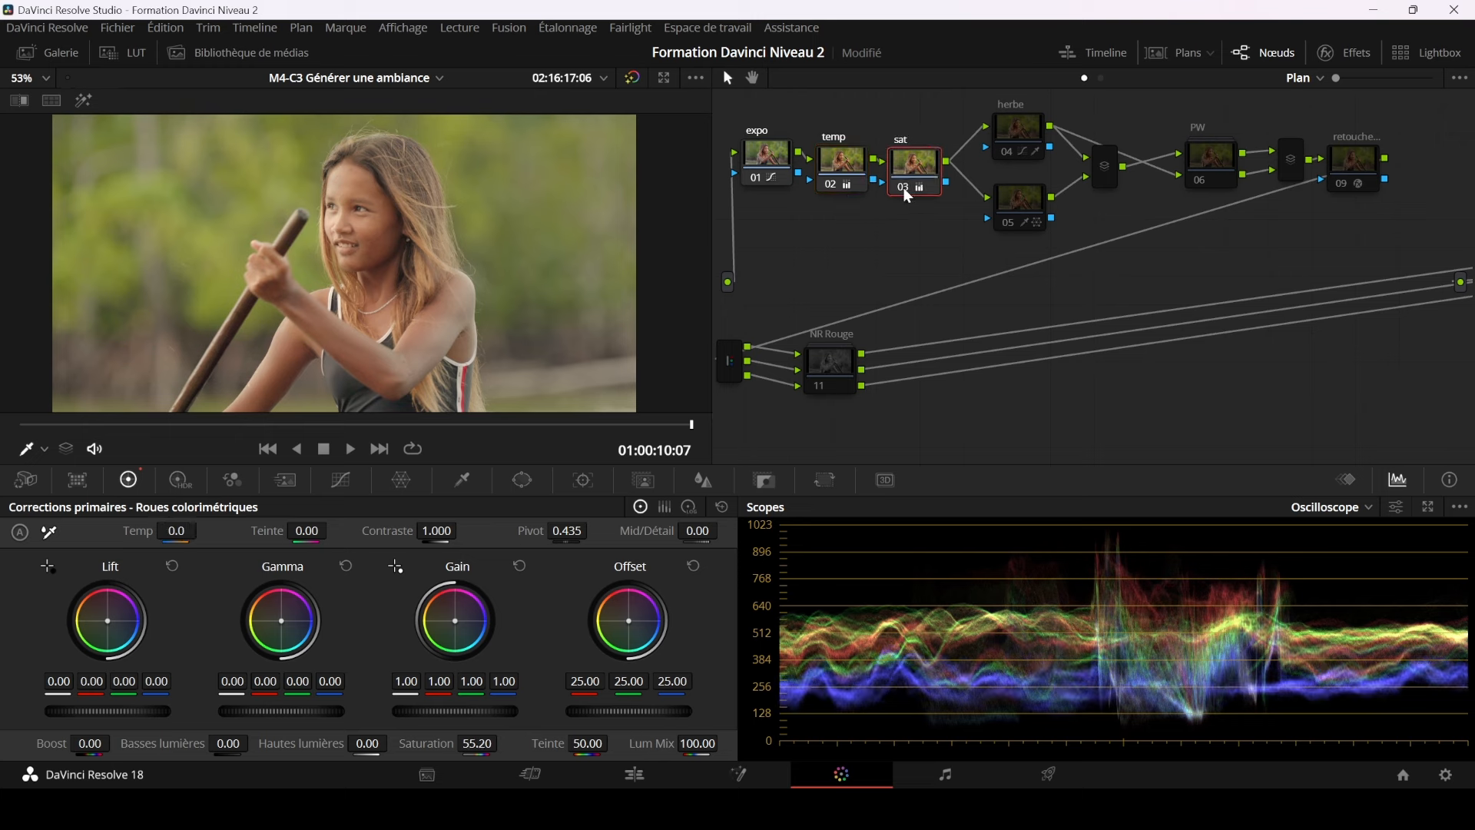
pyautogui.click(906, 194)
pyautogui.click(906, 194)
pyautogui.click(44, 450)
pyautogui.click(60, 475)
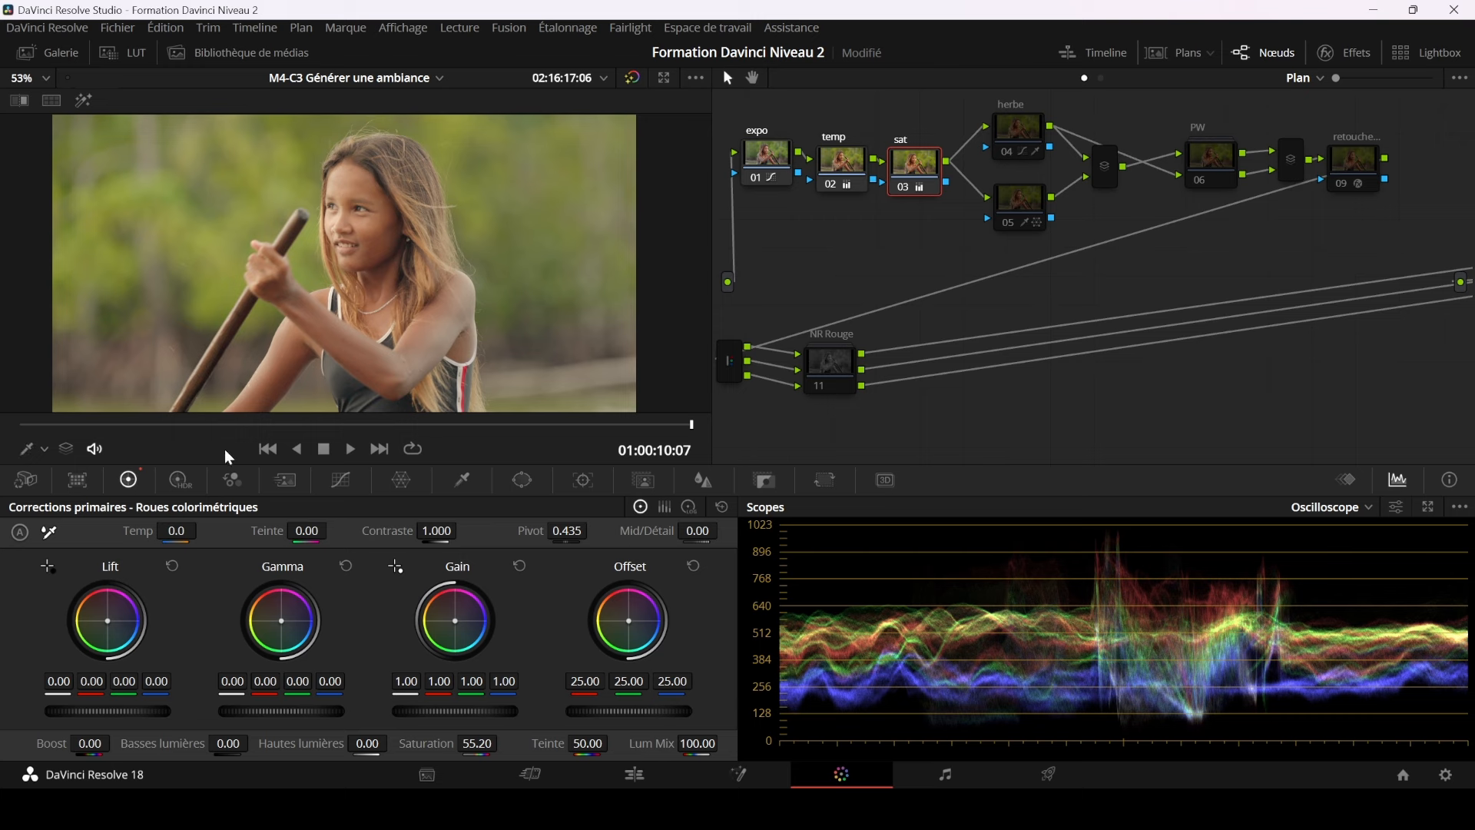
# - Enable the herbe node, comparing the image with it off and on
pyautogui.click(1037, 136)
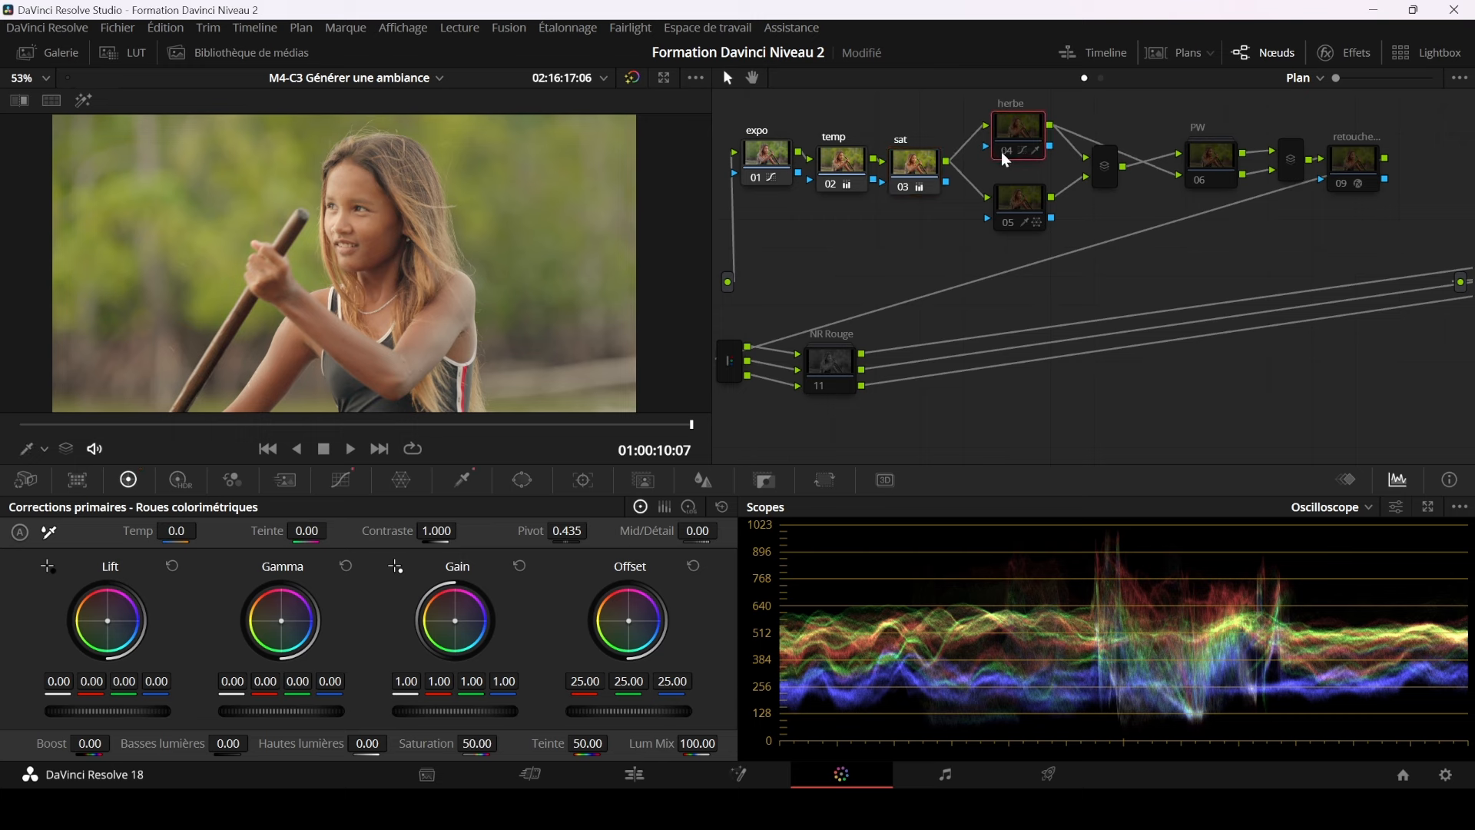
pyautogui.click(1001, 154)
pyautogui.click(1006, 158)
pyautogui.click(1006, 157)
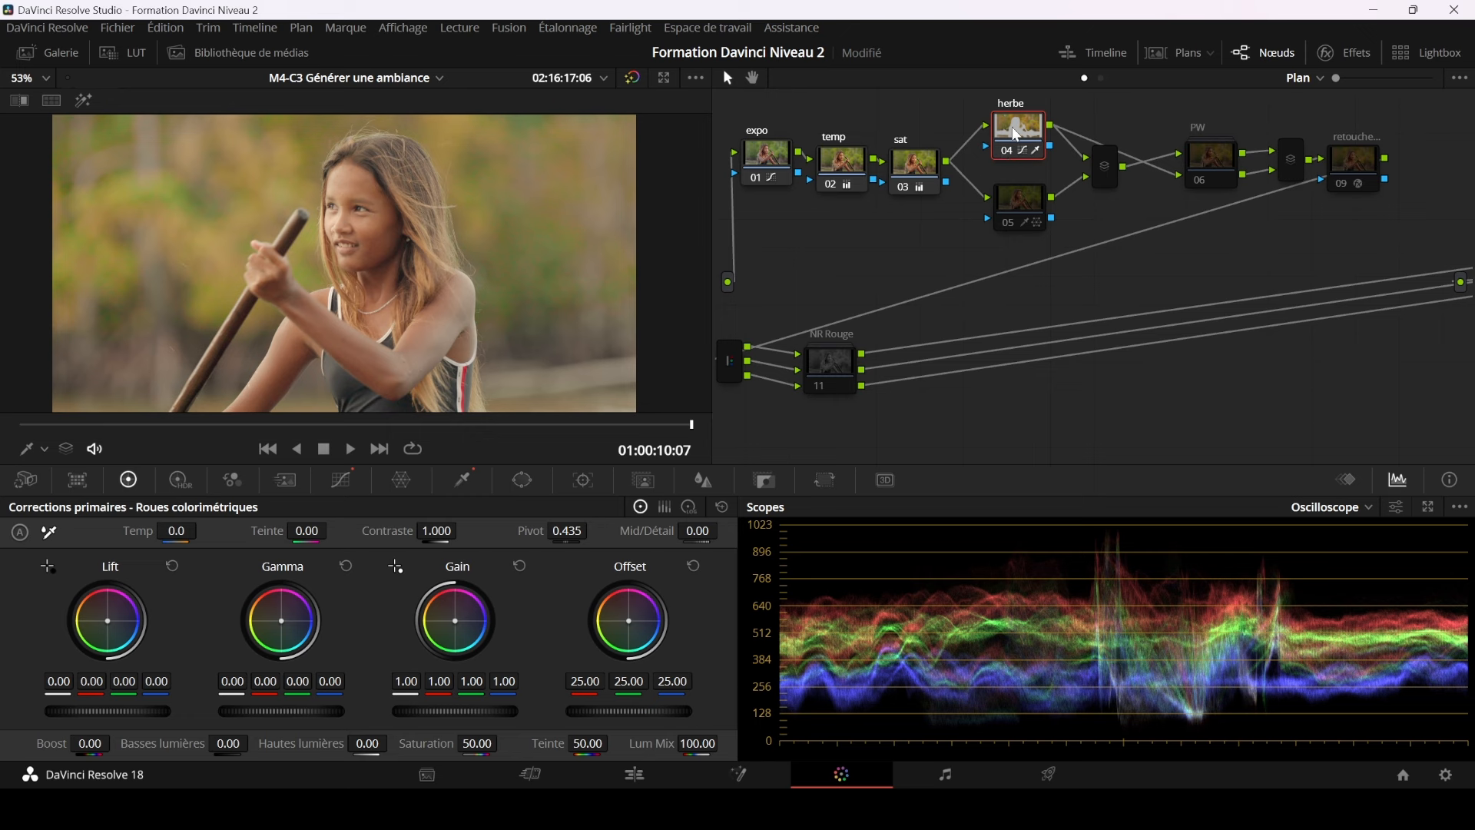
# - Preview the herbe node's selection with Highlight, and show its Hue vs Hue, Hue vs Sat and Hue vs Lum curves
pyautogui.click(83, 101)
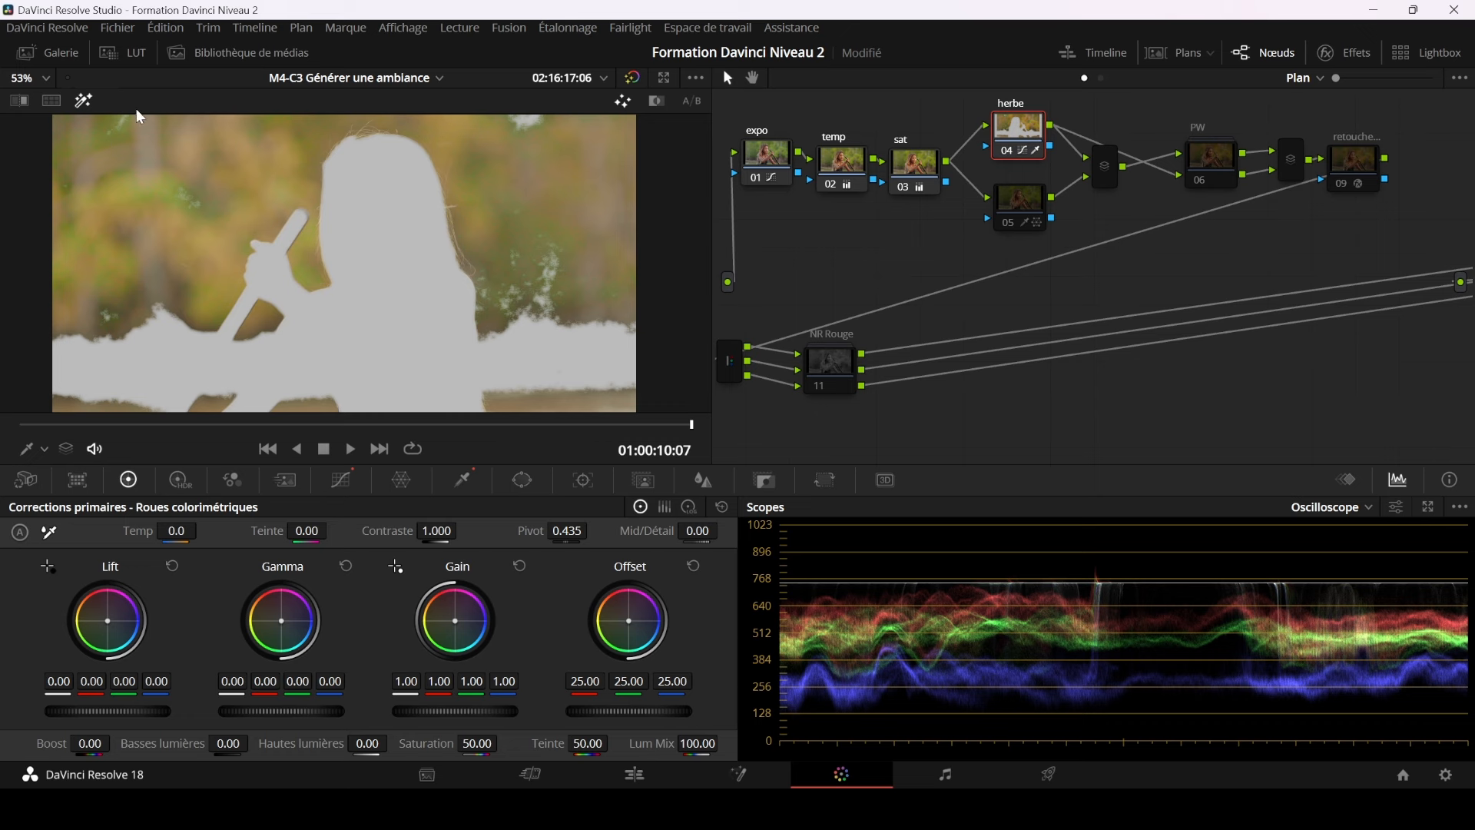
pyautogui.click(83, 101)
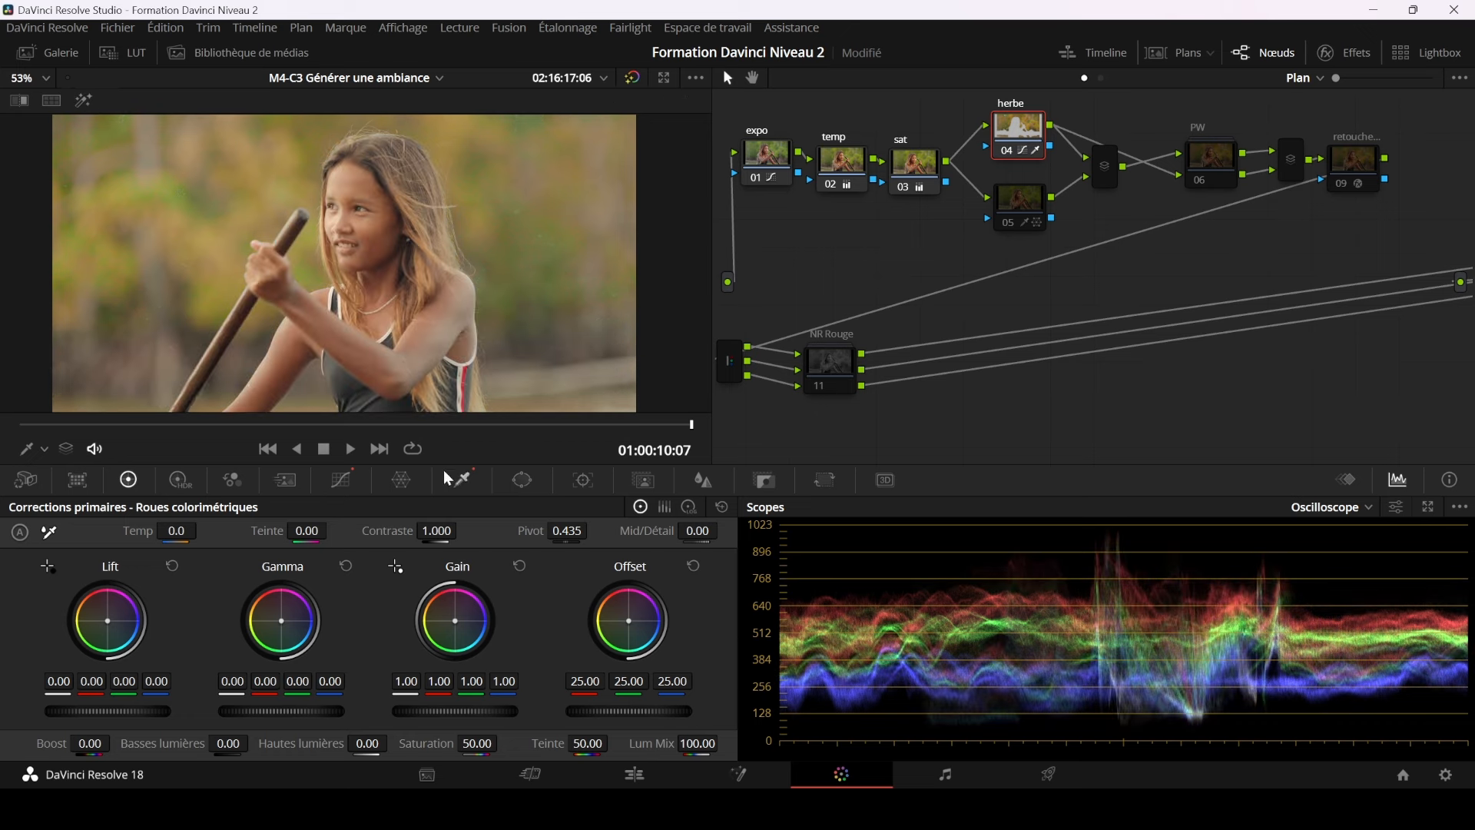
pyautogui.click(342, 482)
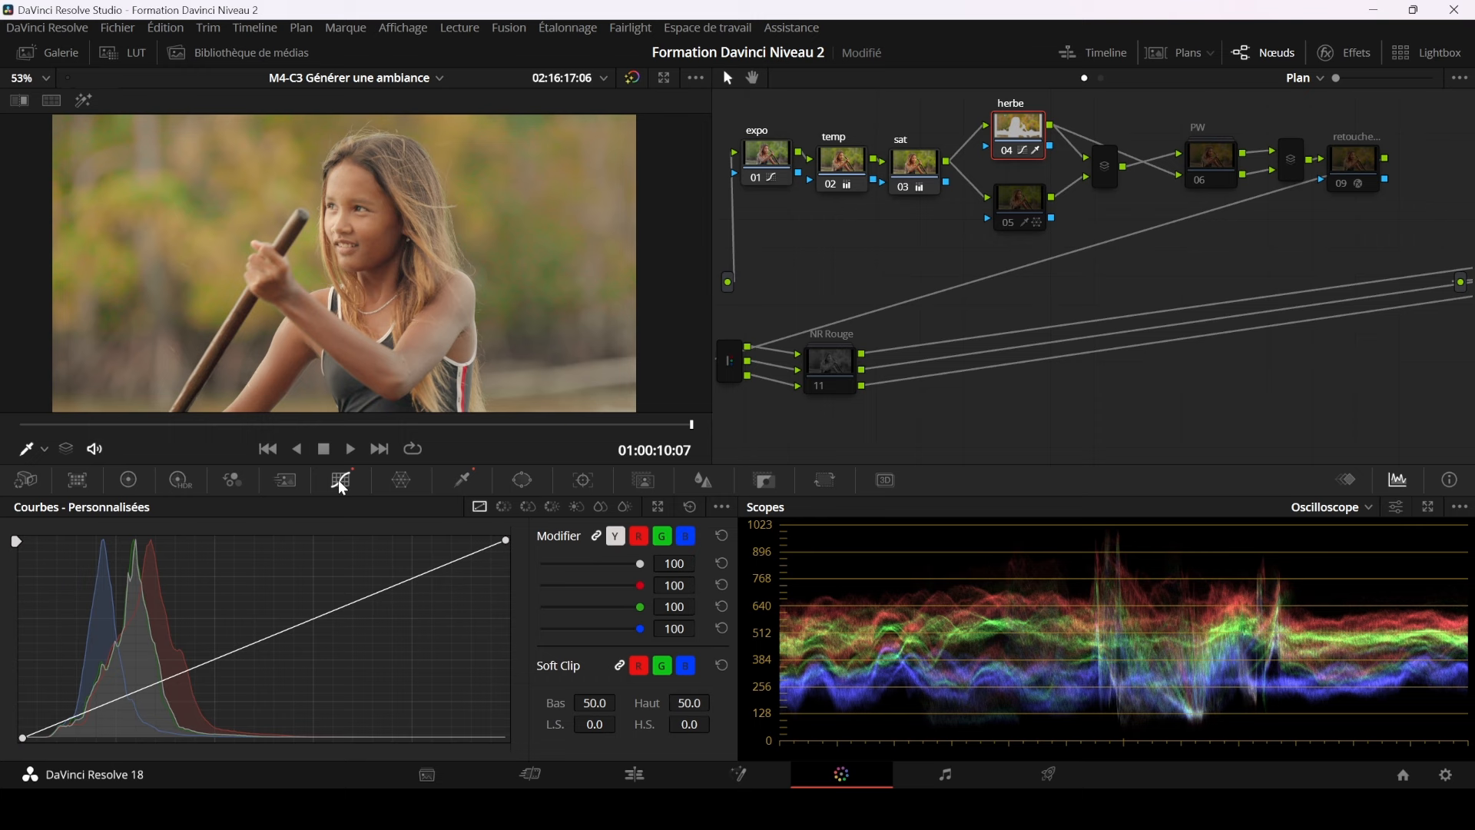
pyautogui.click(504, 507)
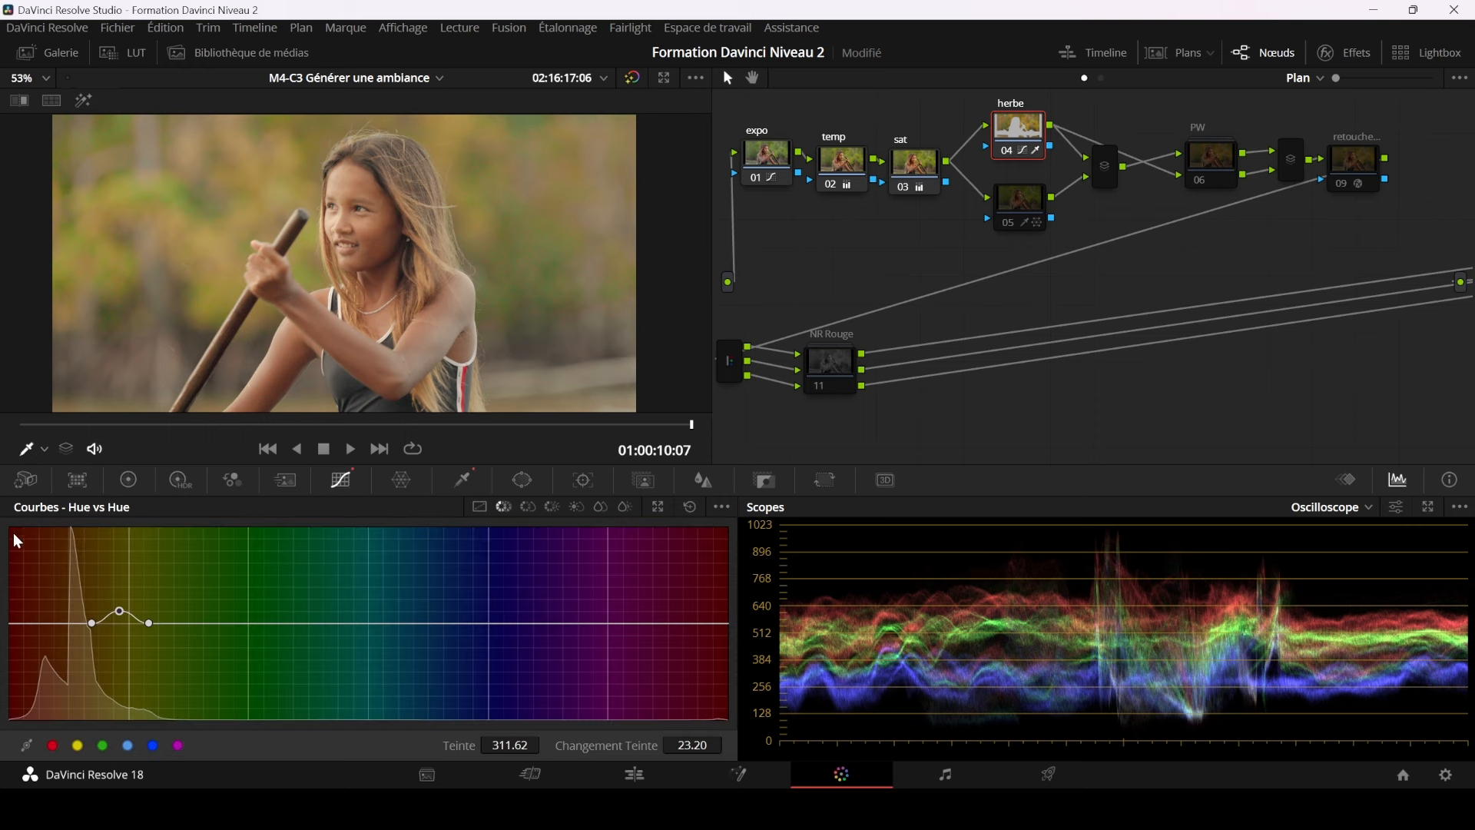
pyautogui.click(528, 507)
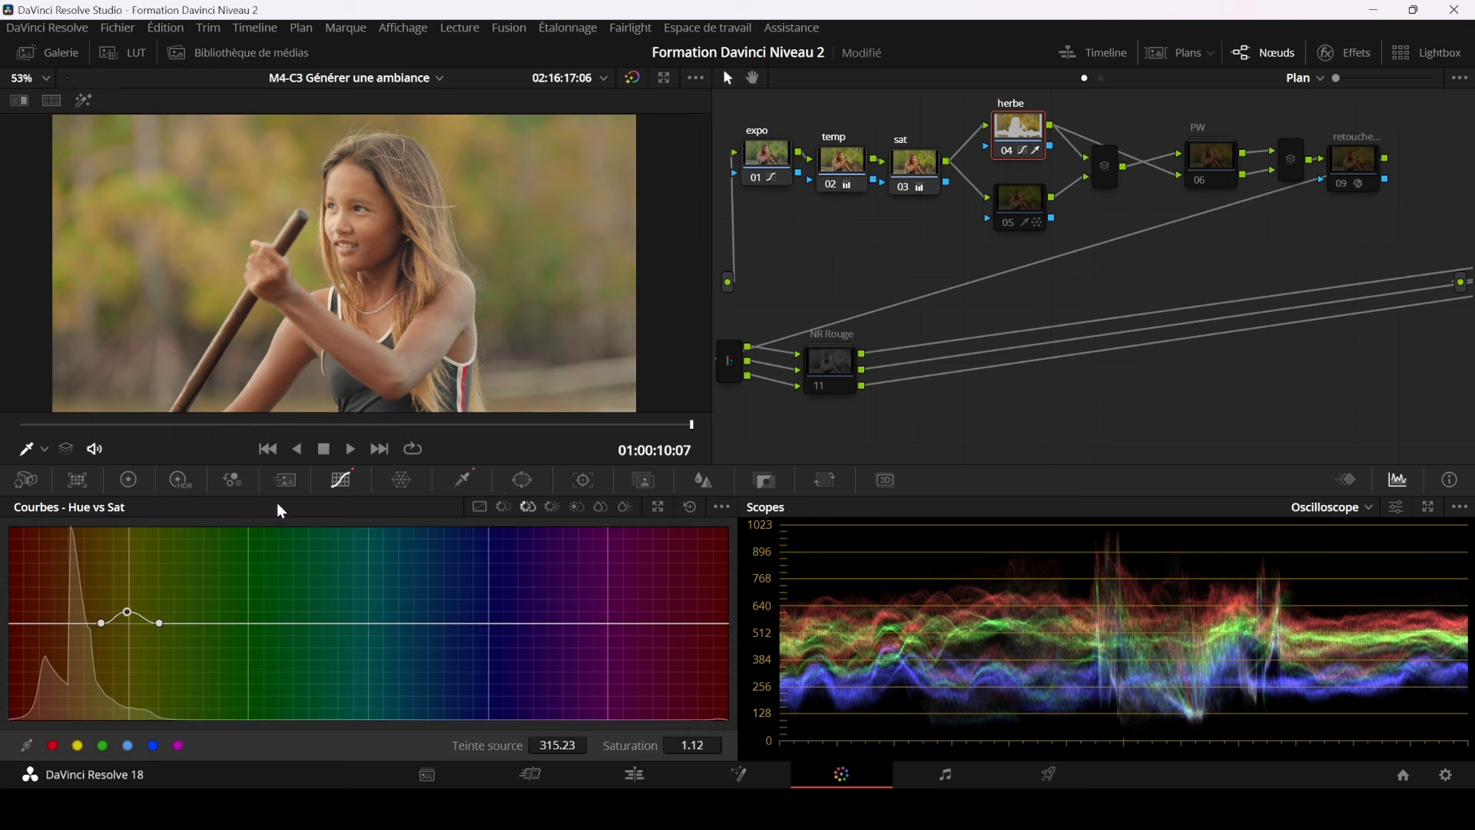
pyautogui.click(553, 507)
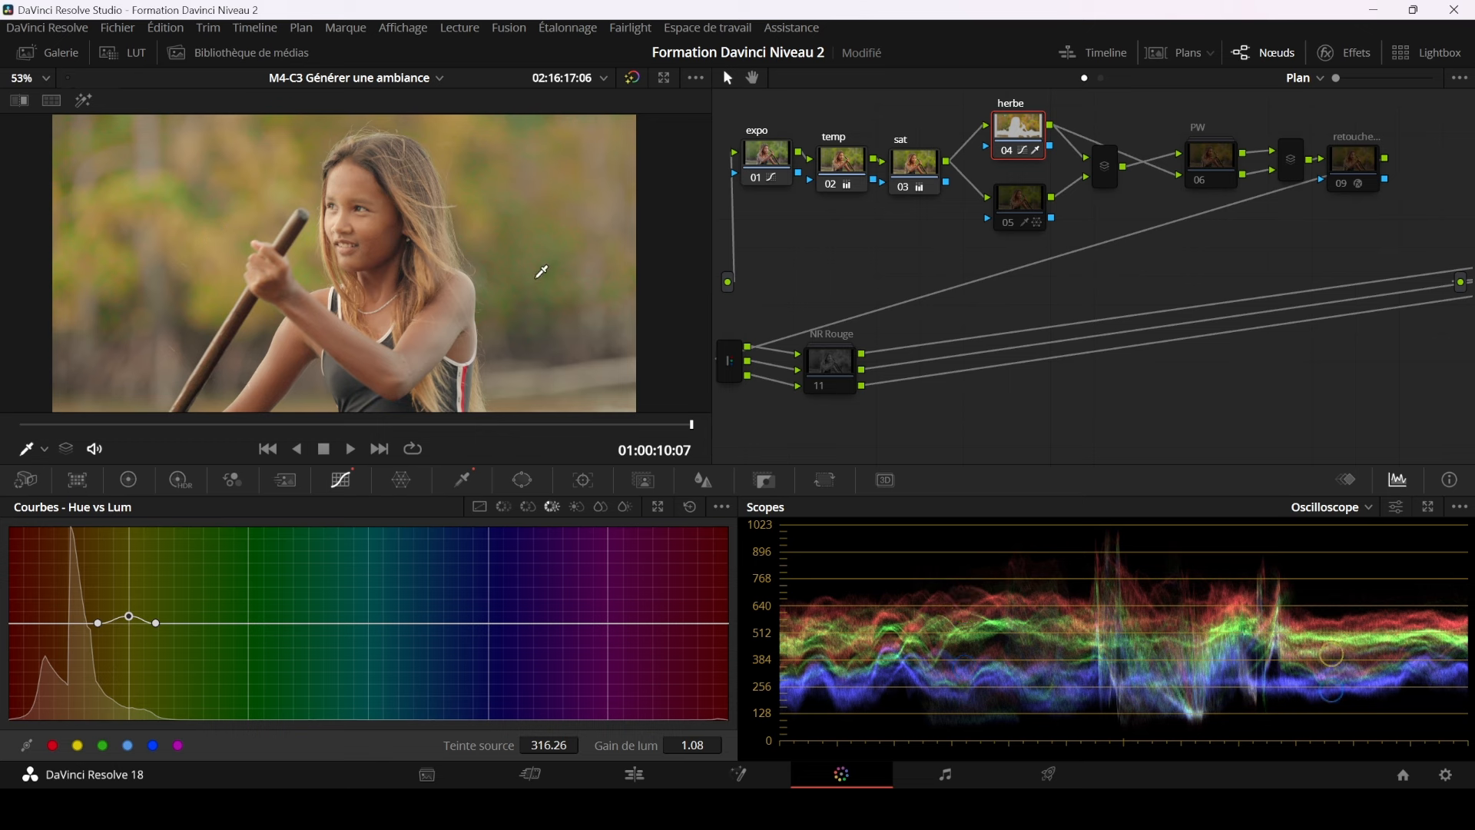
# - Compare the image with the herbe node off and on, including a close-up of the background foliage beside the girl's hair
pyautogui.click(1005, 153)
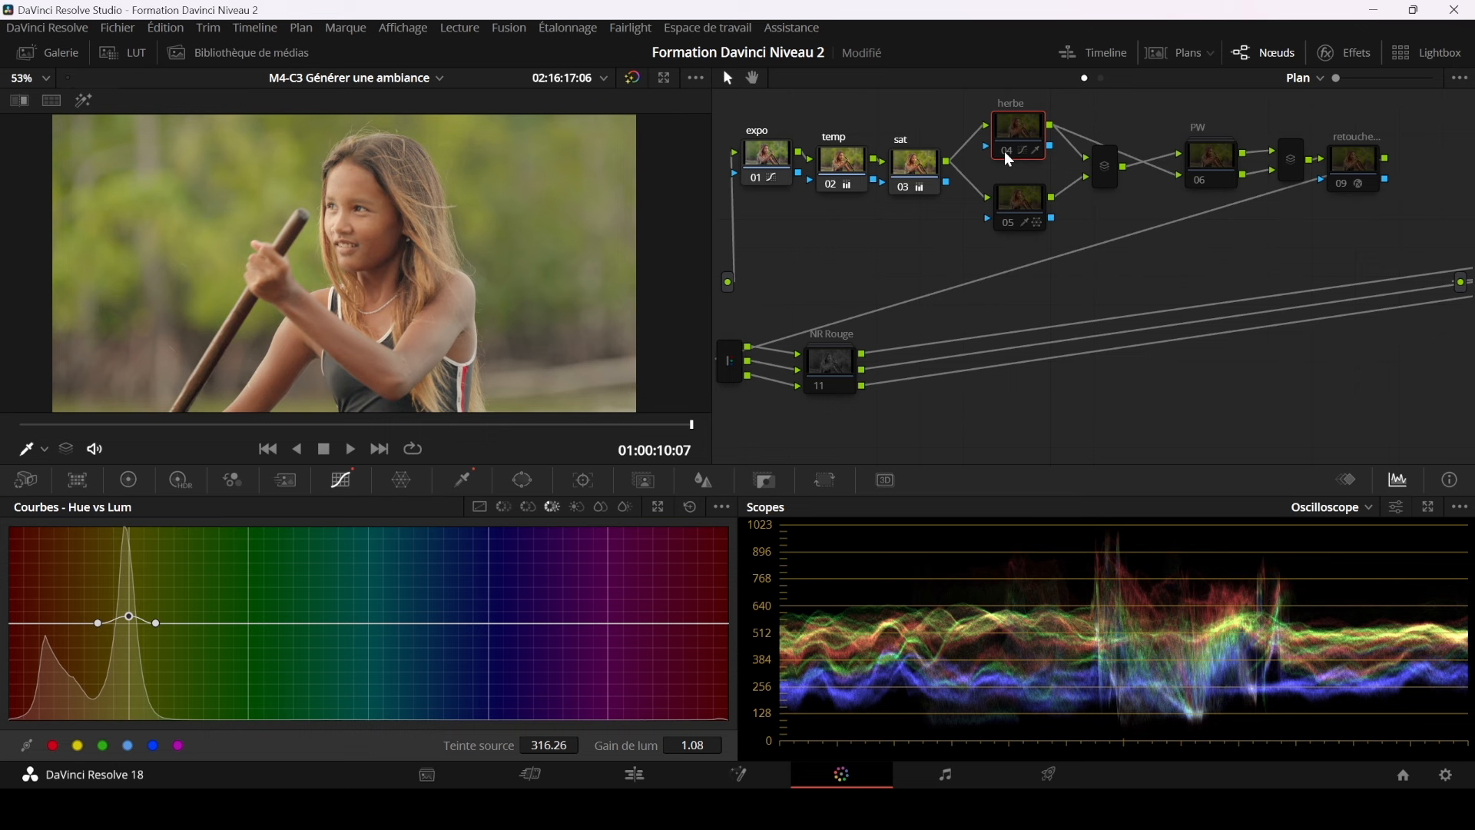
pyautogui.click(1009, 159)
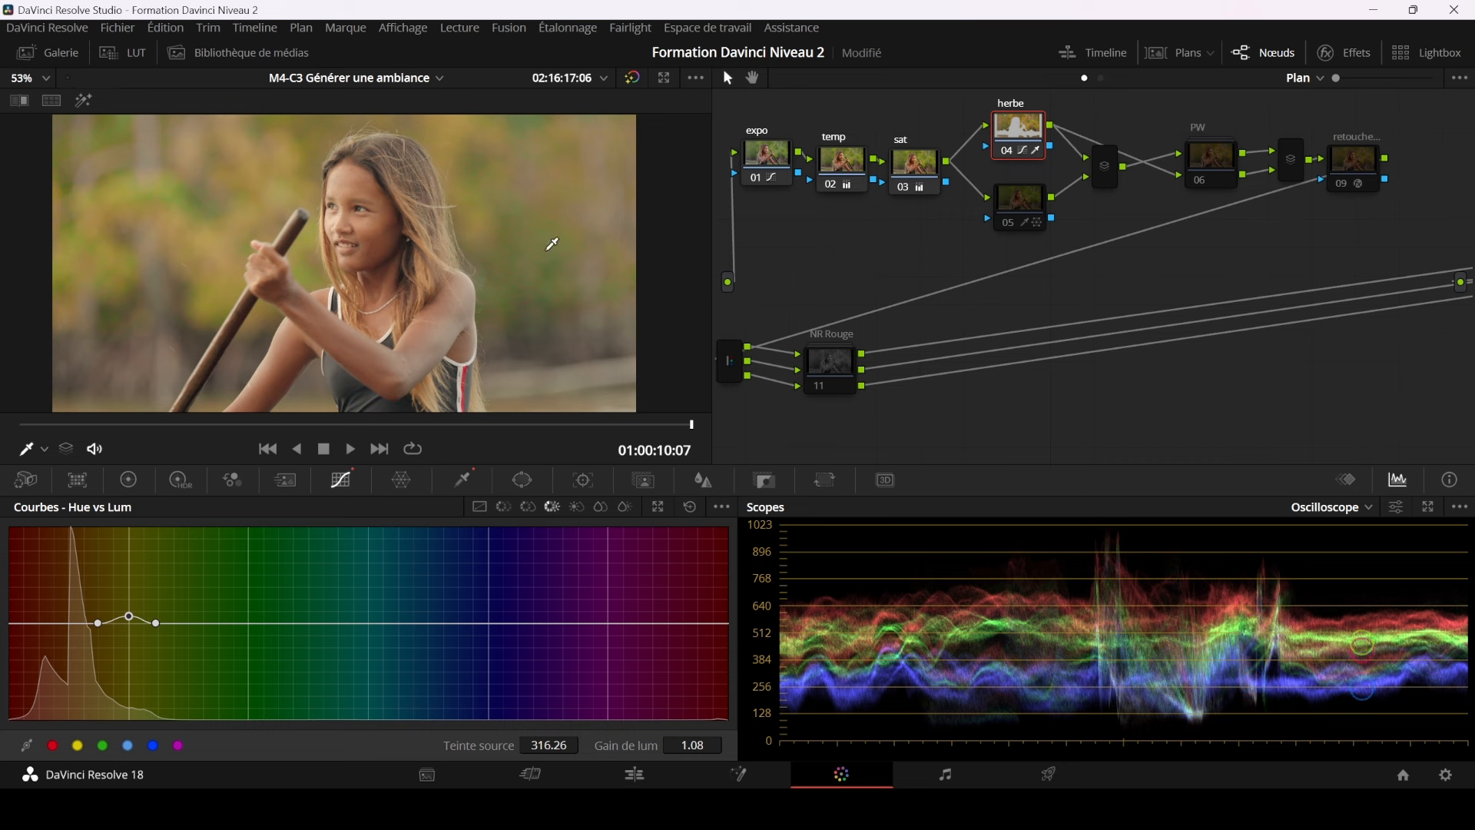
pyautogui.scroll(10, 552, 244)
pyautogui.moveTo(543, 253); pyautogui.dragTo(418, 254)
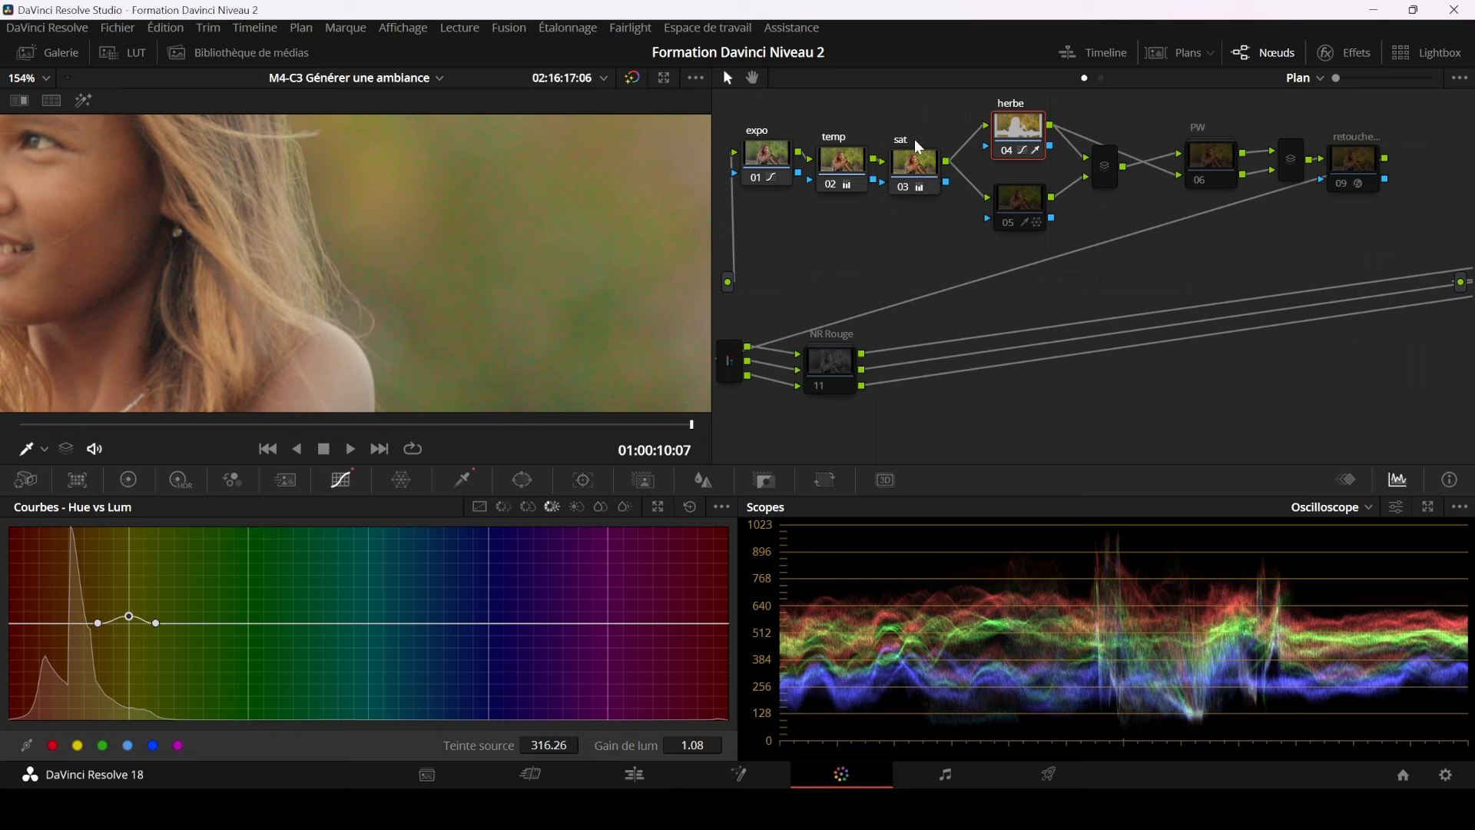
pyautogui.click(1008, 155)
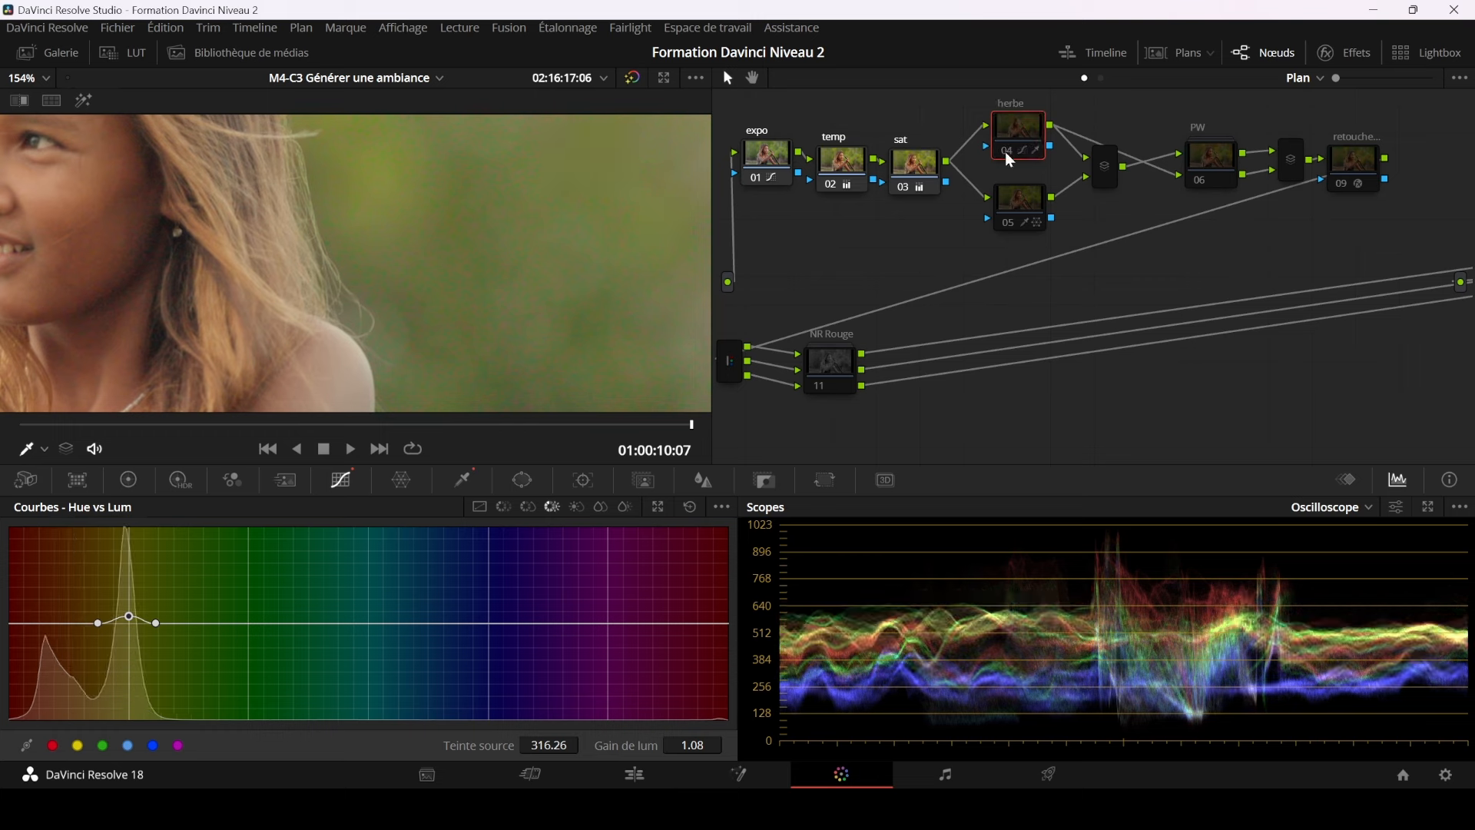
pyautogui.click(1009, 157)
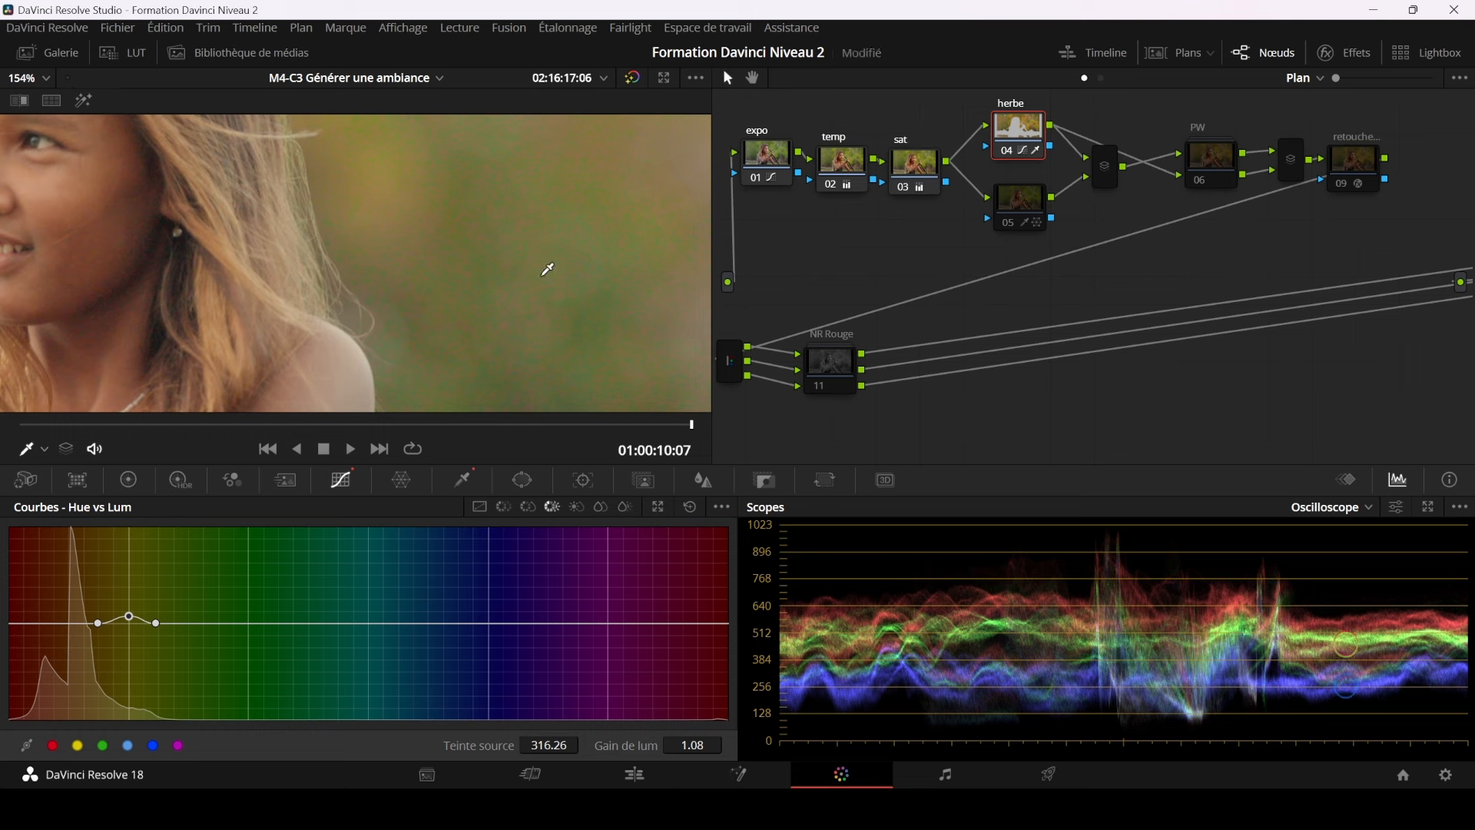
# - Enable node 05 below herbe, comparing the red stripe on the girl's swimsuit with the node off and on
pyautogui.scroll(-5, 545, 261)
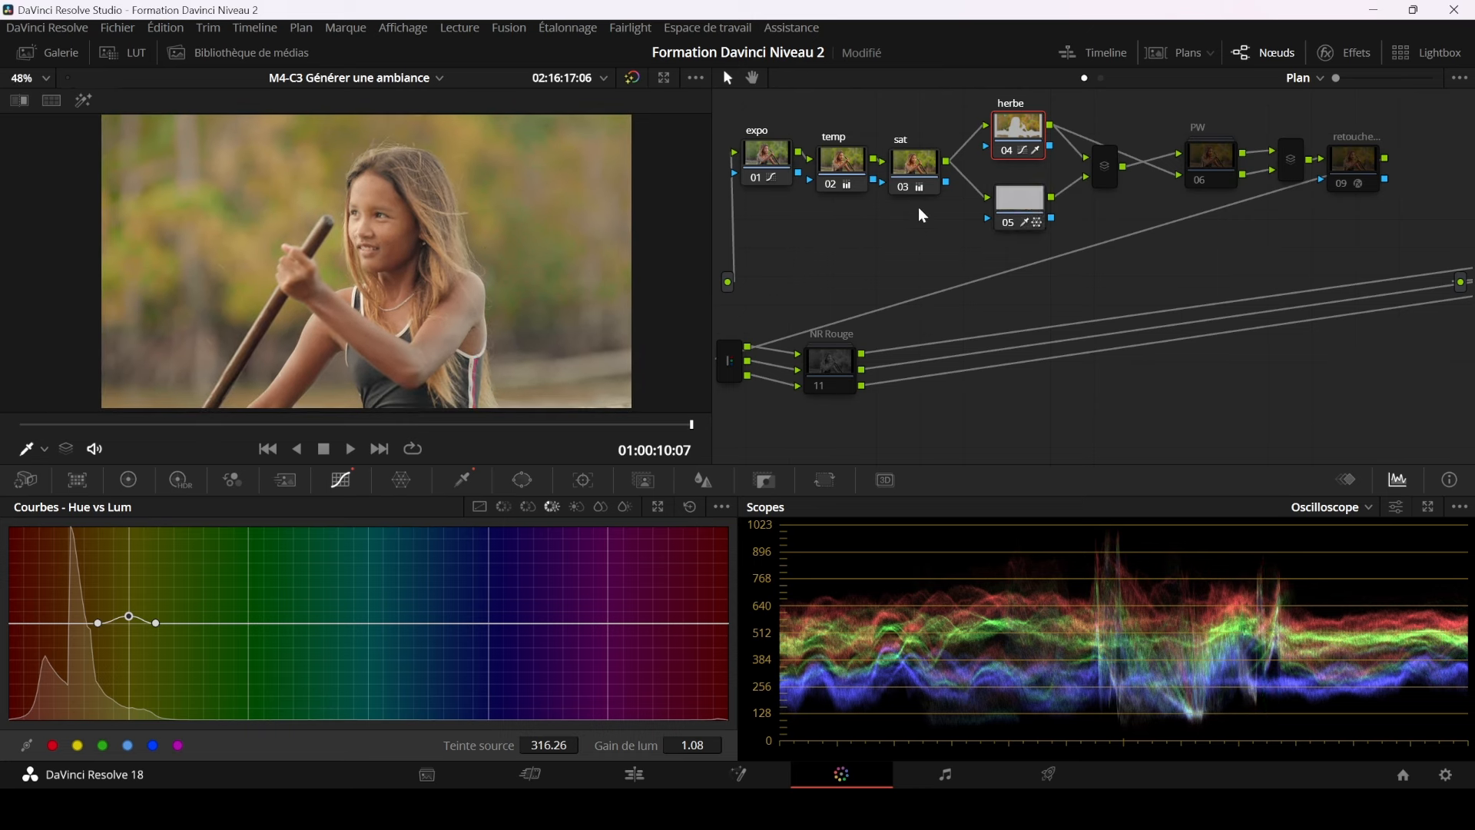
pyautogui.scroll(5, 449, 369)
pyautogui.click(1008, 224)
pyautogui.click(1006, 223)
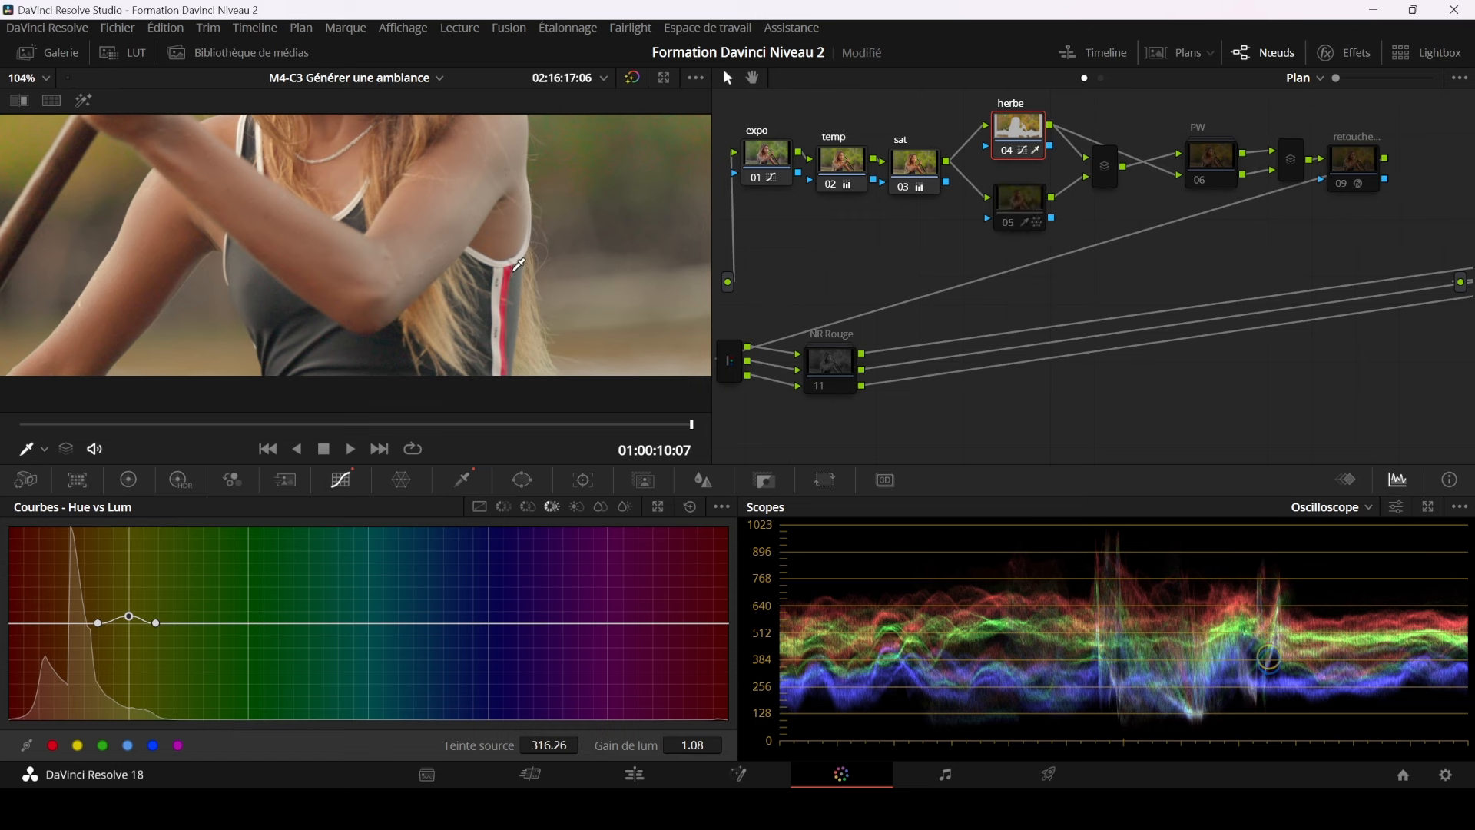
pyautogui.click(1011, 230)
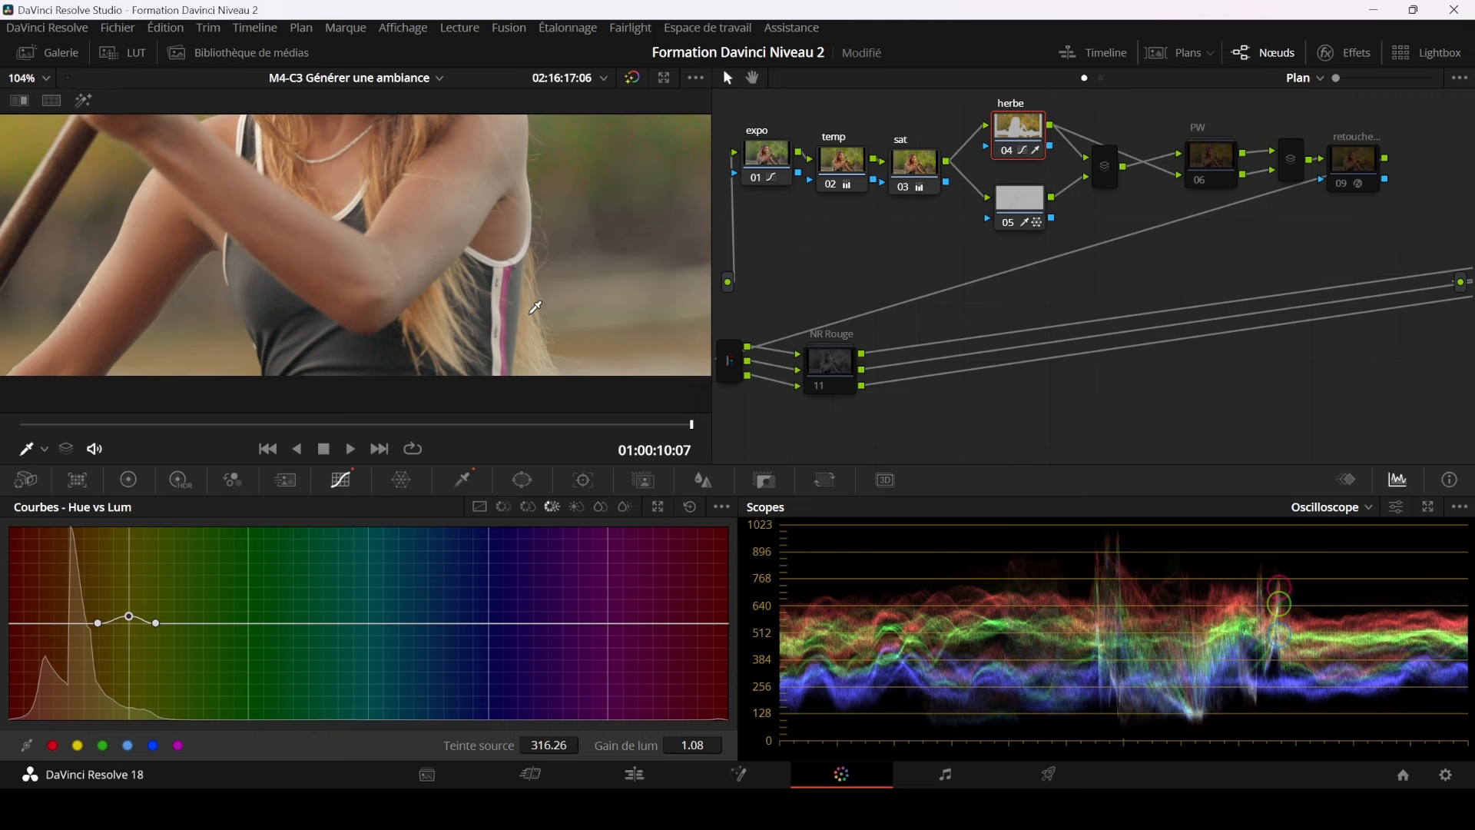
pyautogui.scroll(-5, 576, 234)
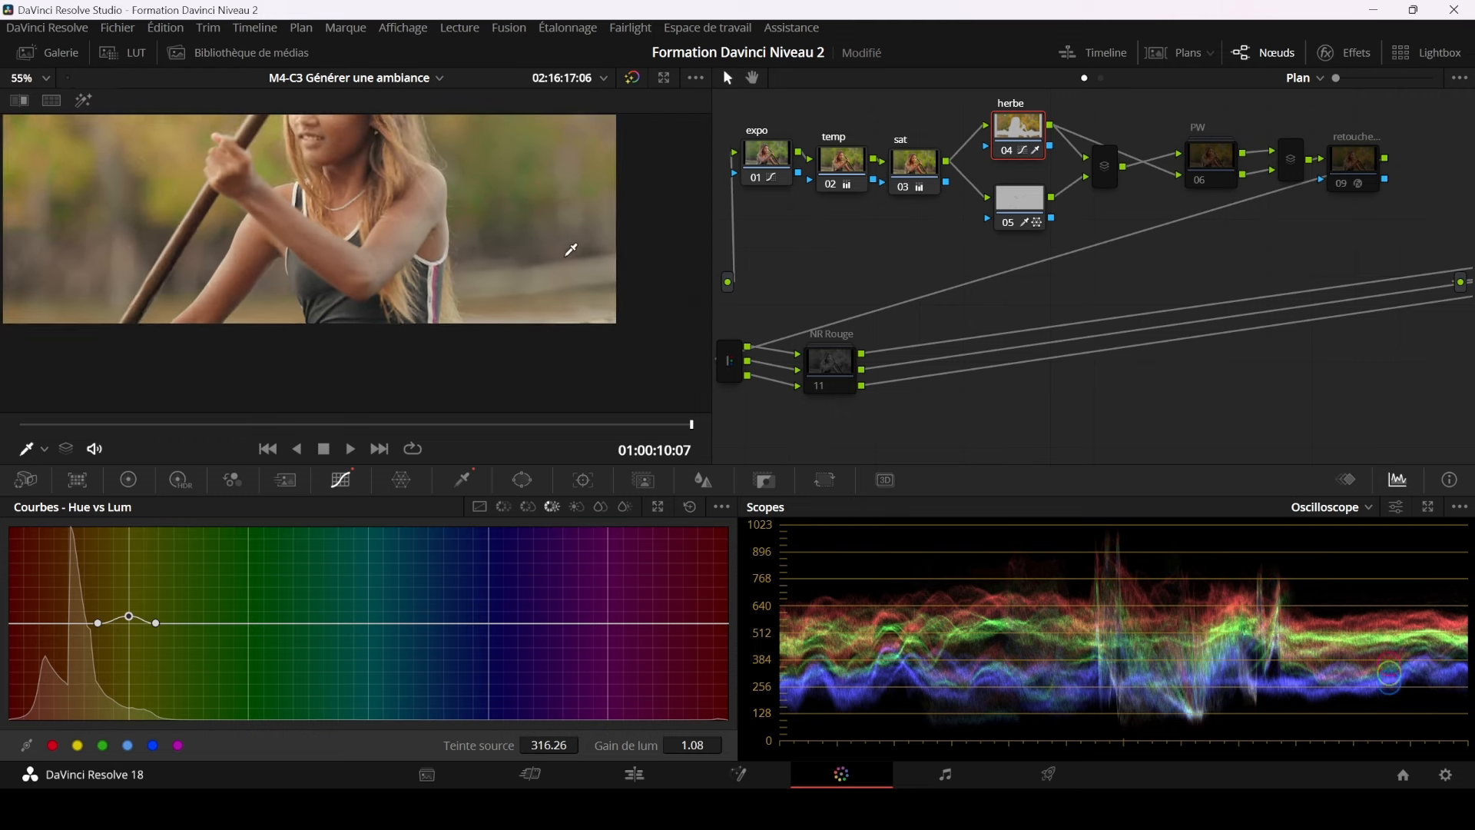
pyautogui.scroll(3, 491, 322)
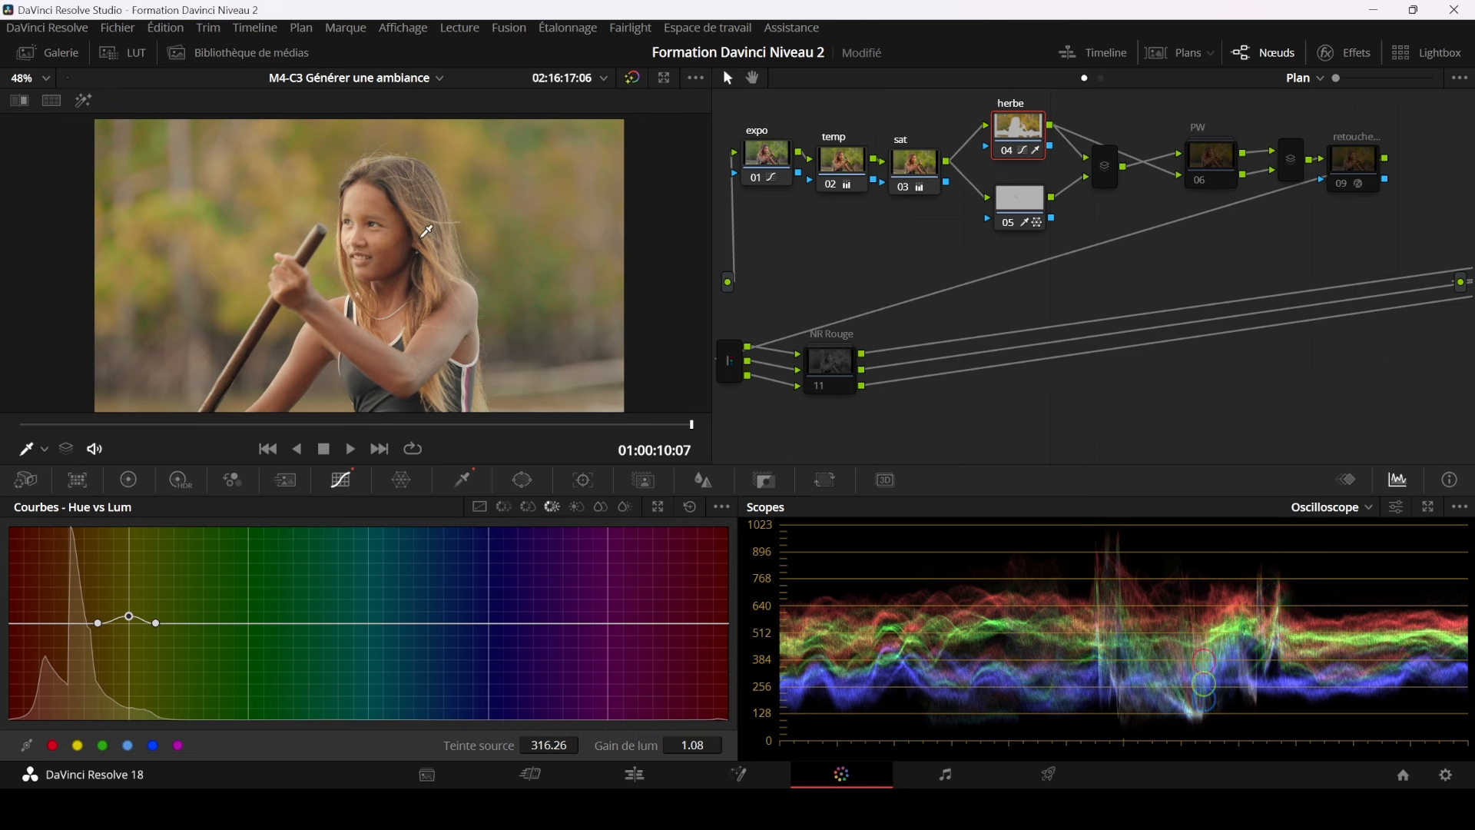
# - Enable the PW compound node after the parallel mixer and display the nodes it contains
pyautogui.click(1112, 180)
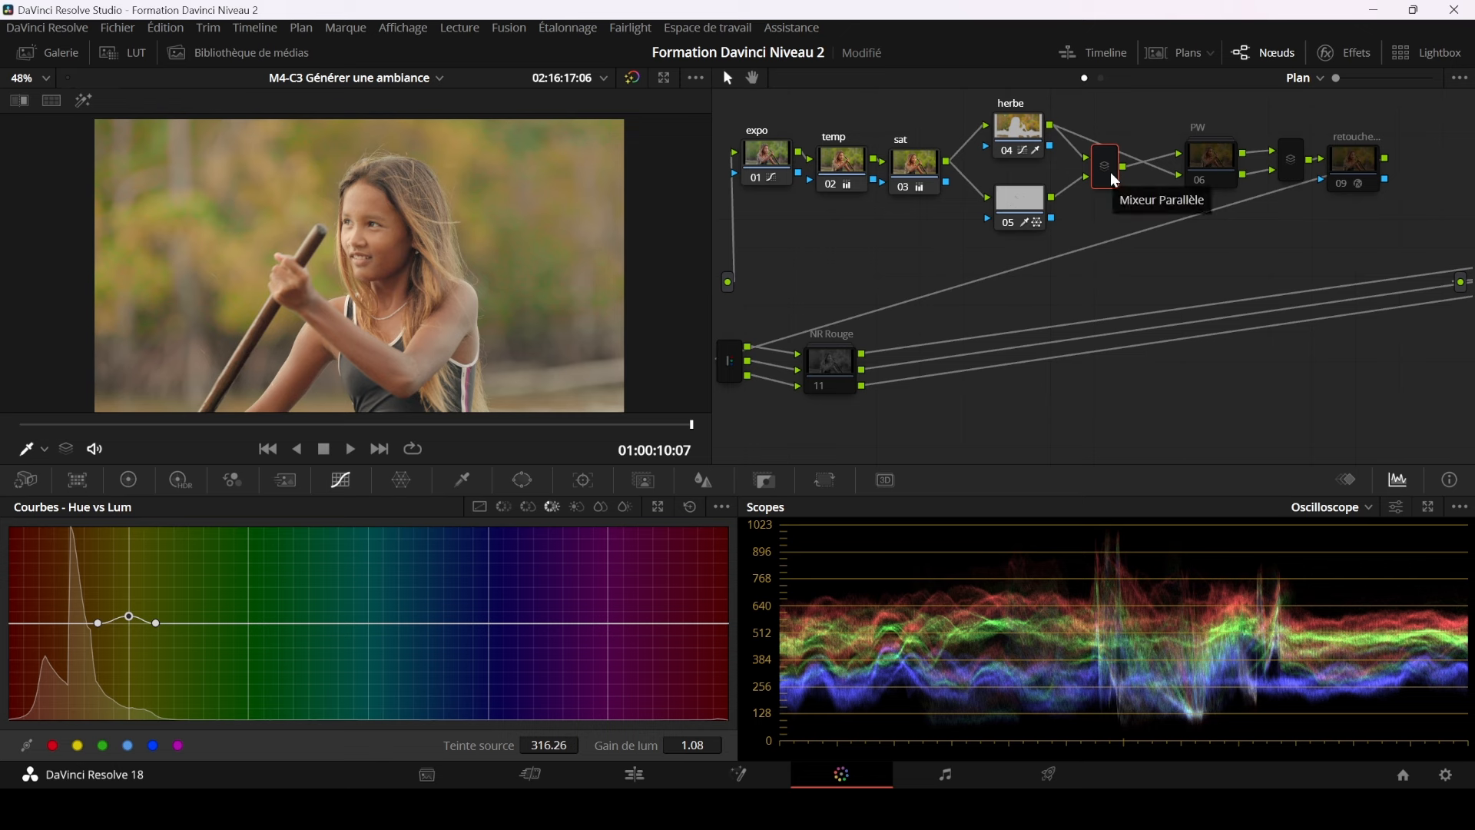
pyautogui.click(1208, 173)
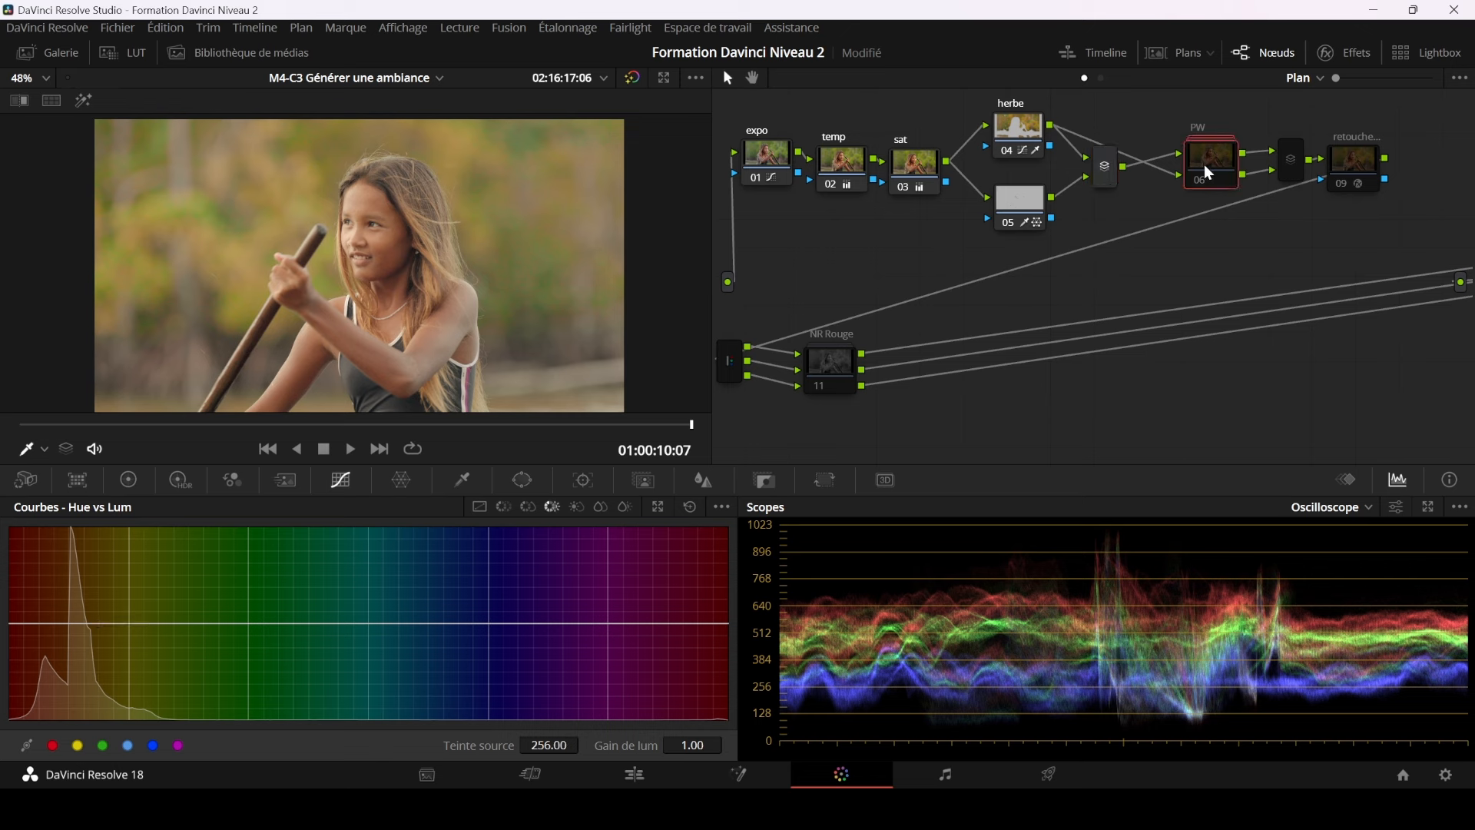
pyautogui.rightClick(1209, 174)
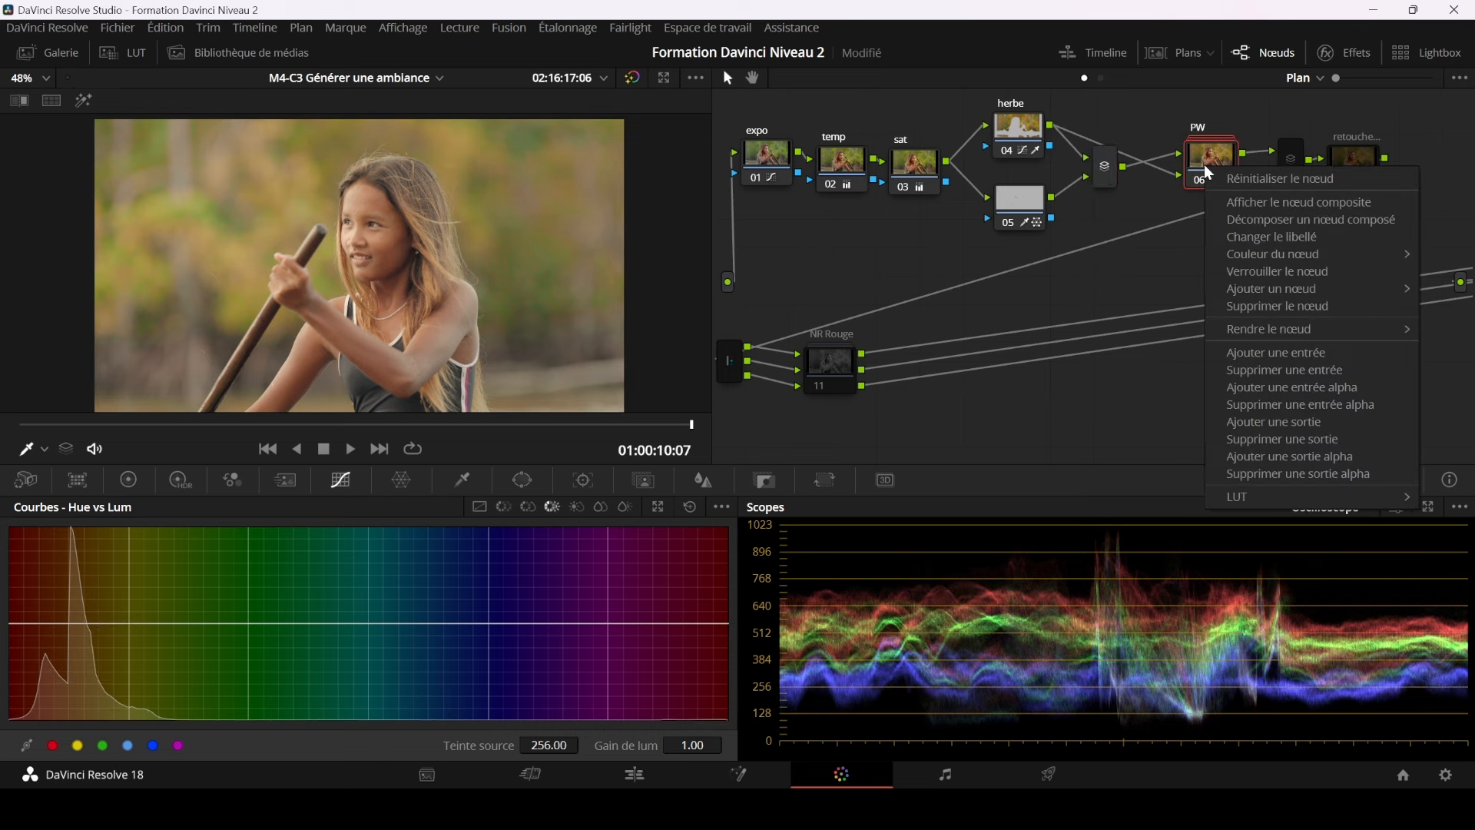
pyautogui.click(1241, 203)
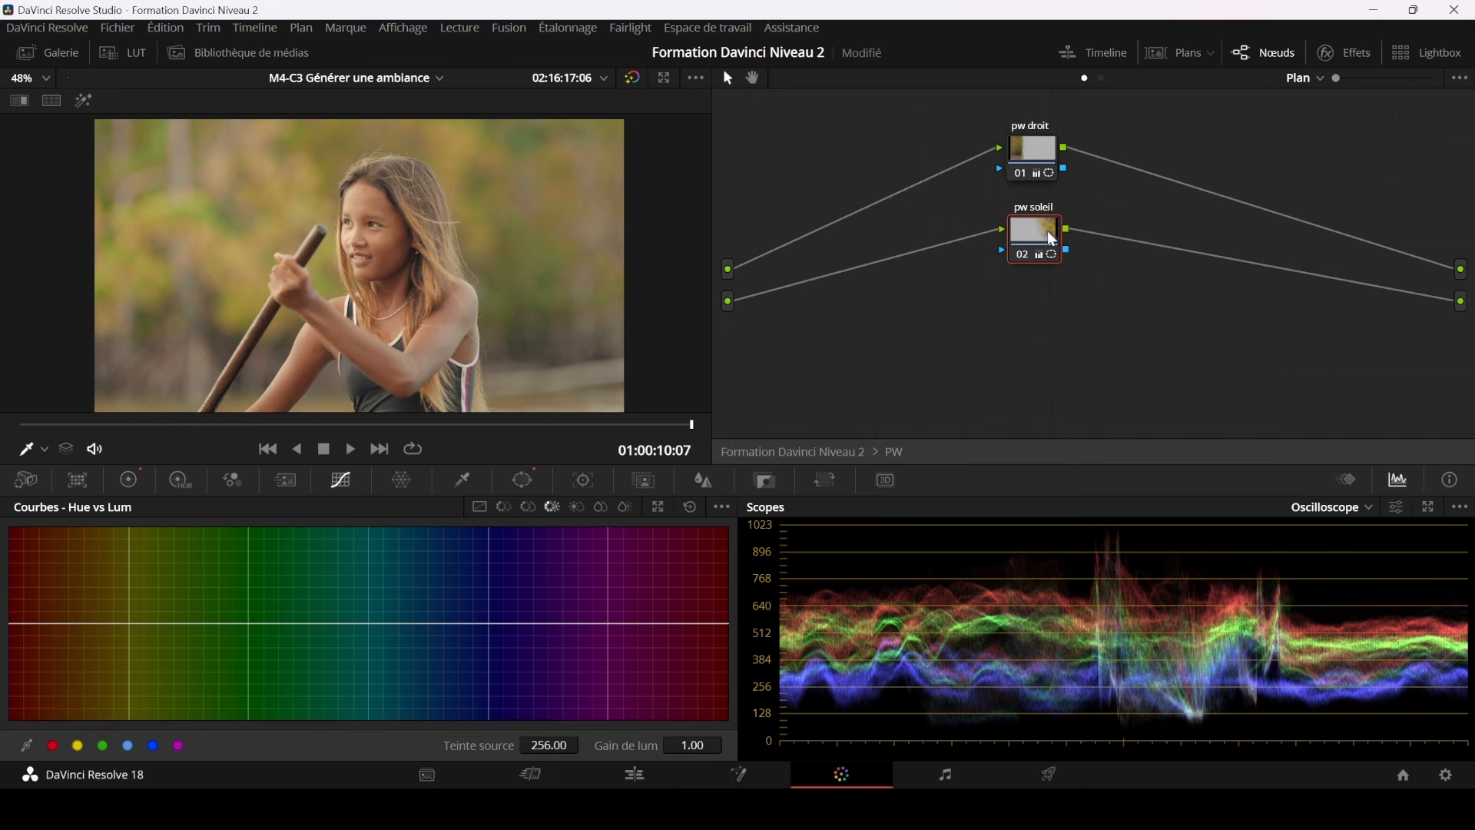
# - Preview the area isolated by the pw droit node with Highlight, and compare the image with the node off and on
pyautogui.click(1038, 156)
pyautogui.click(85, 103)
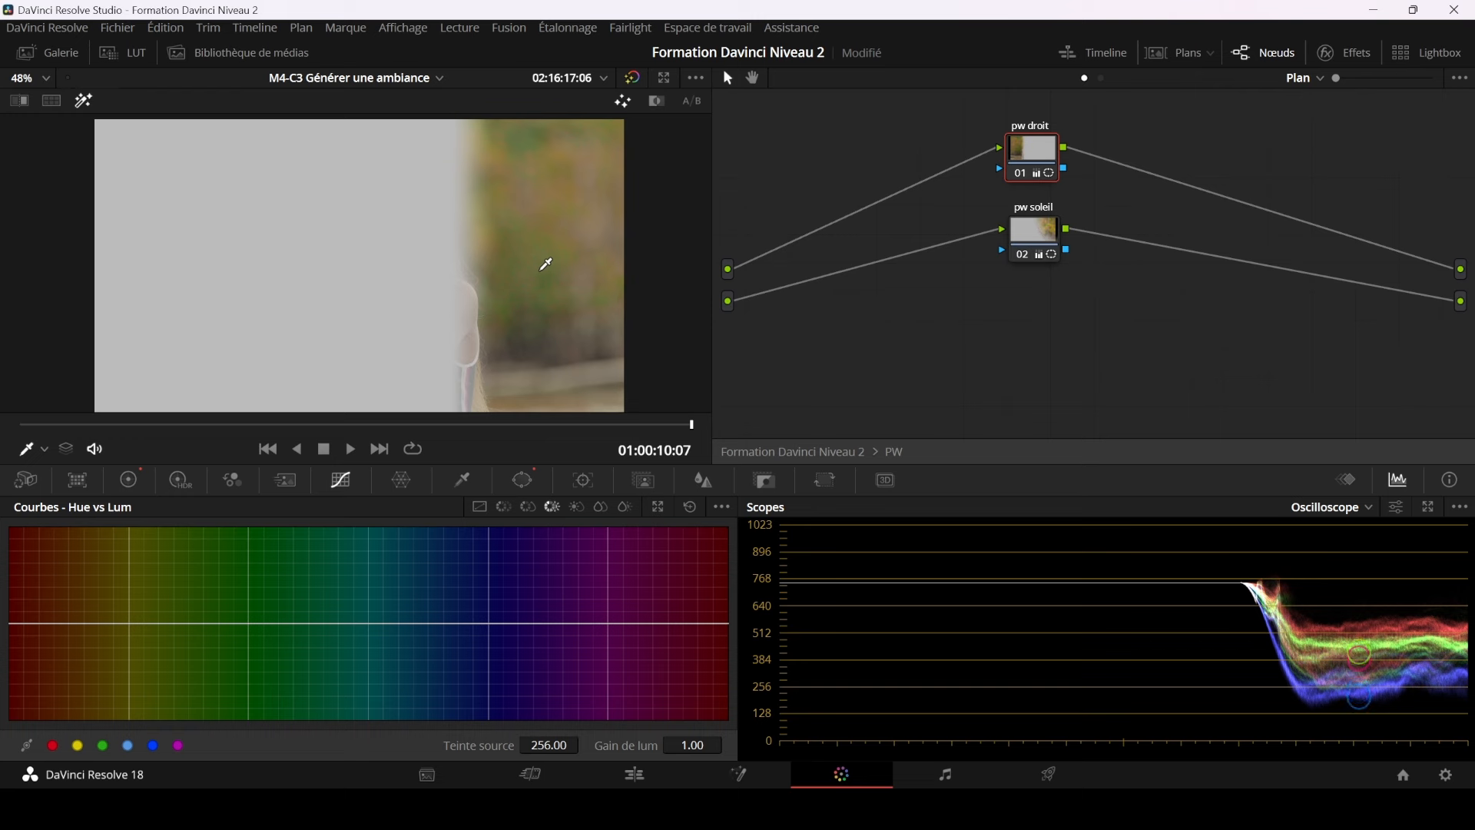
pyautogui.click(85, 101)
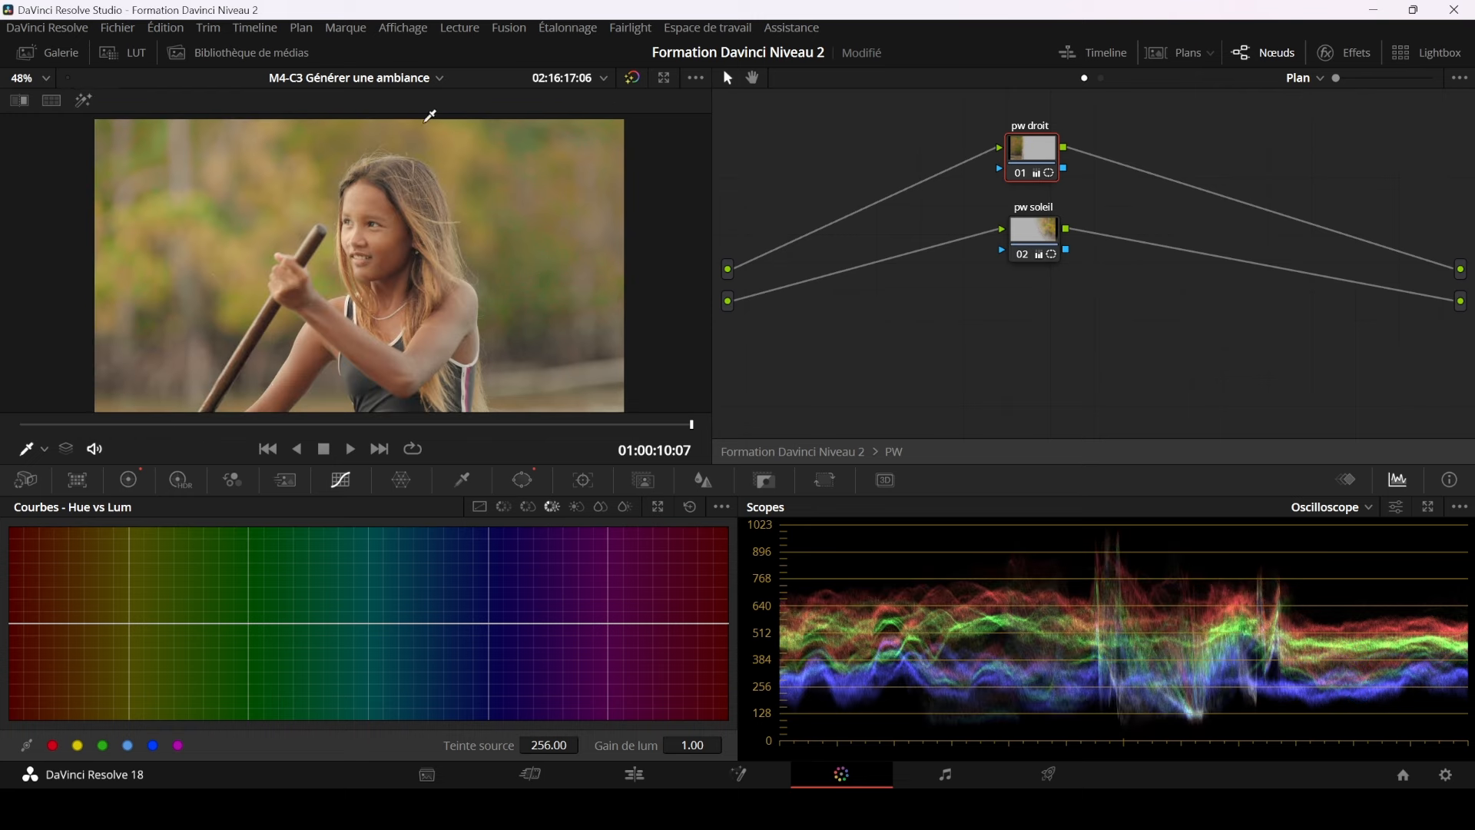
pyautogui.click(1021, 174)
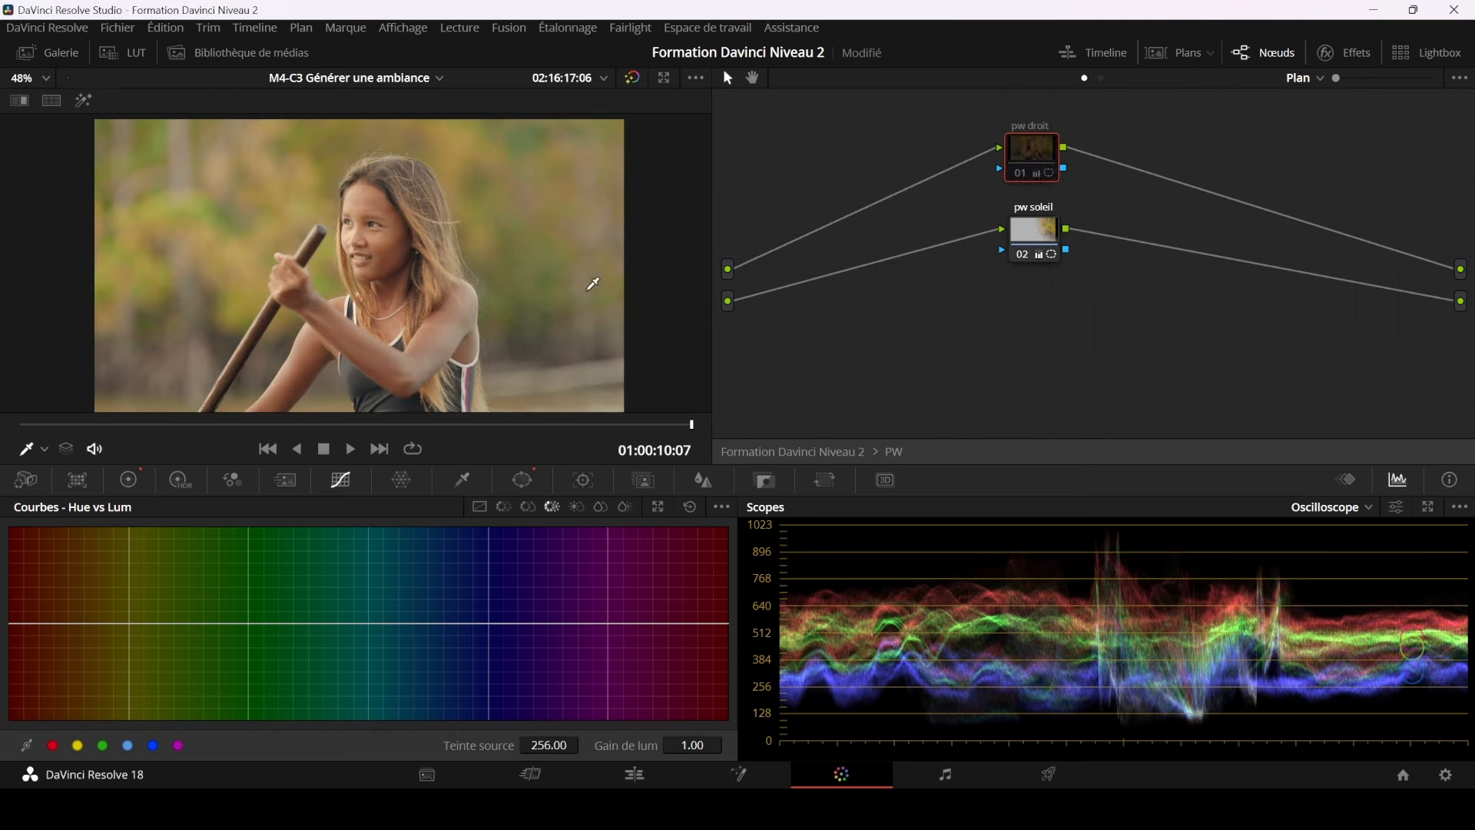
pyautogui.click(1021, 176)
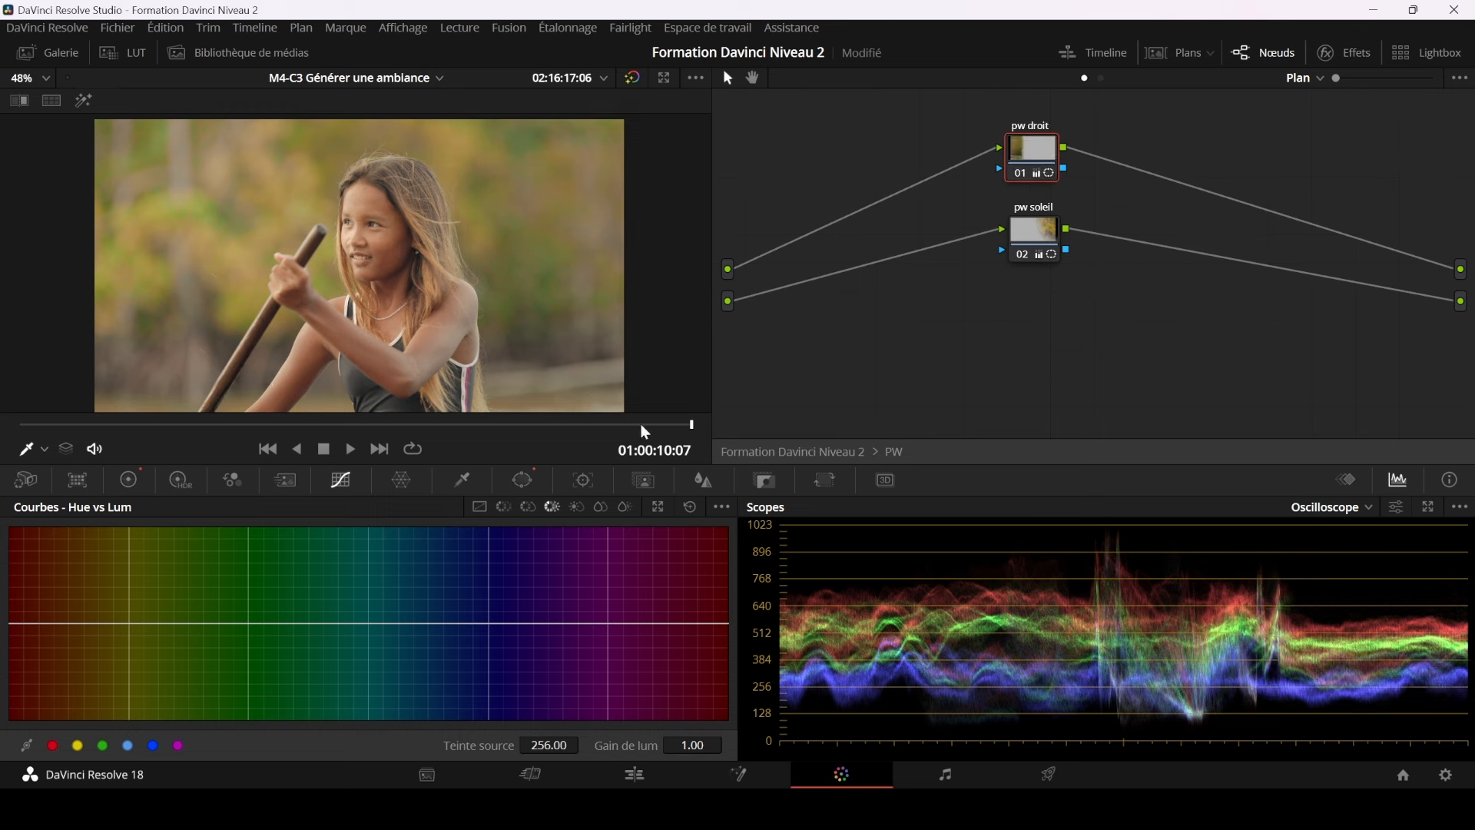
# - Highlight the area isolated by the pw soleil node and show its entire circular power window around the frame
pyautogui.click(1031, 243)
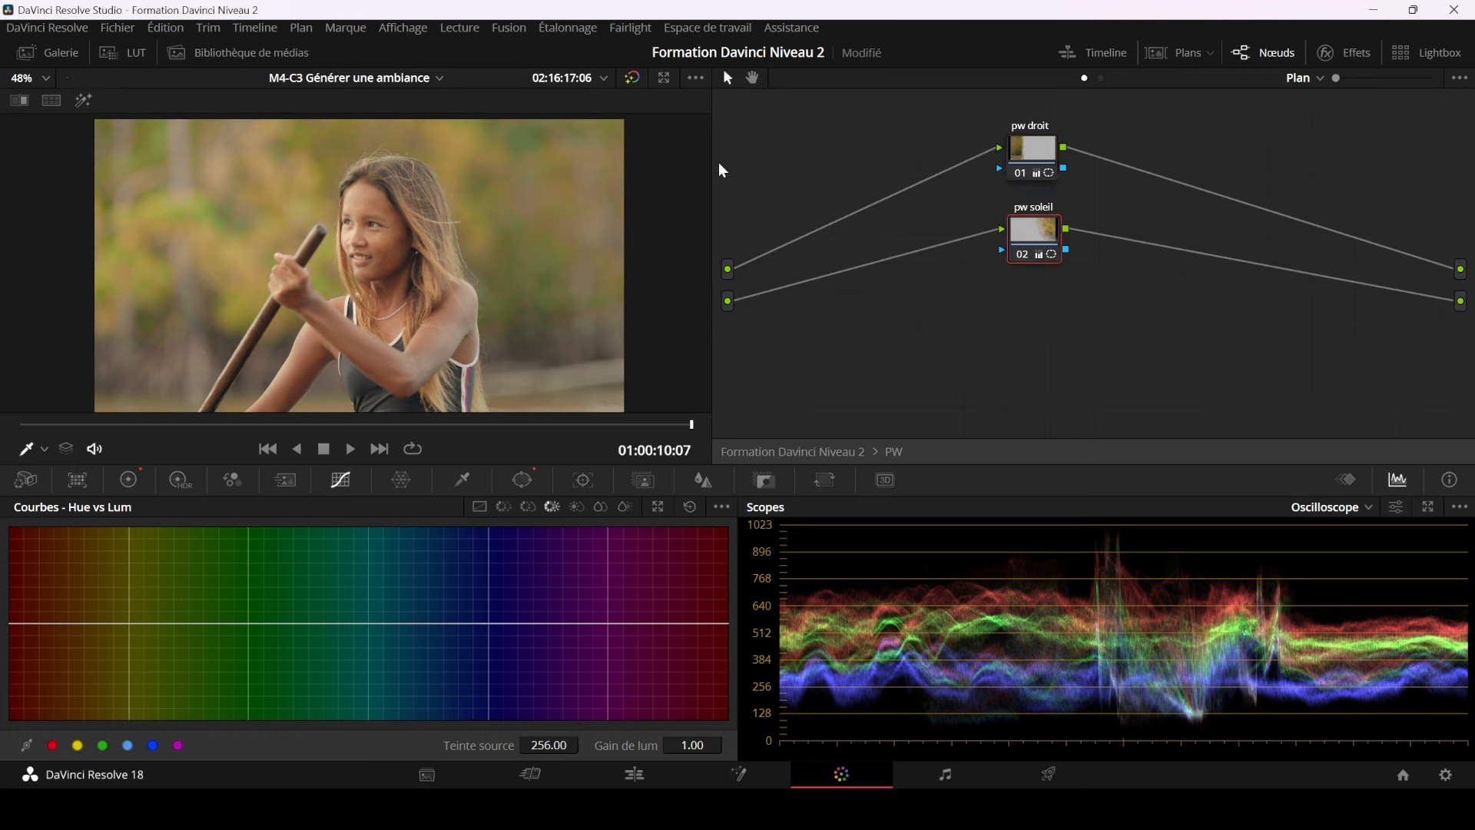
pyautogui.click(85, 101)
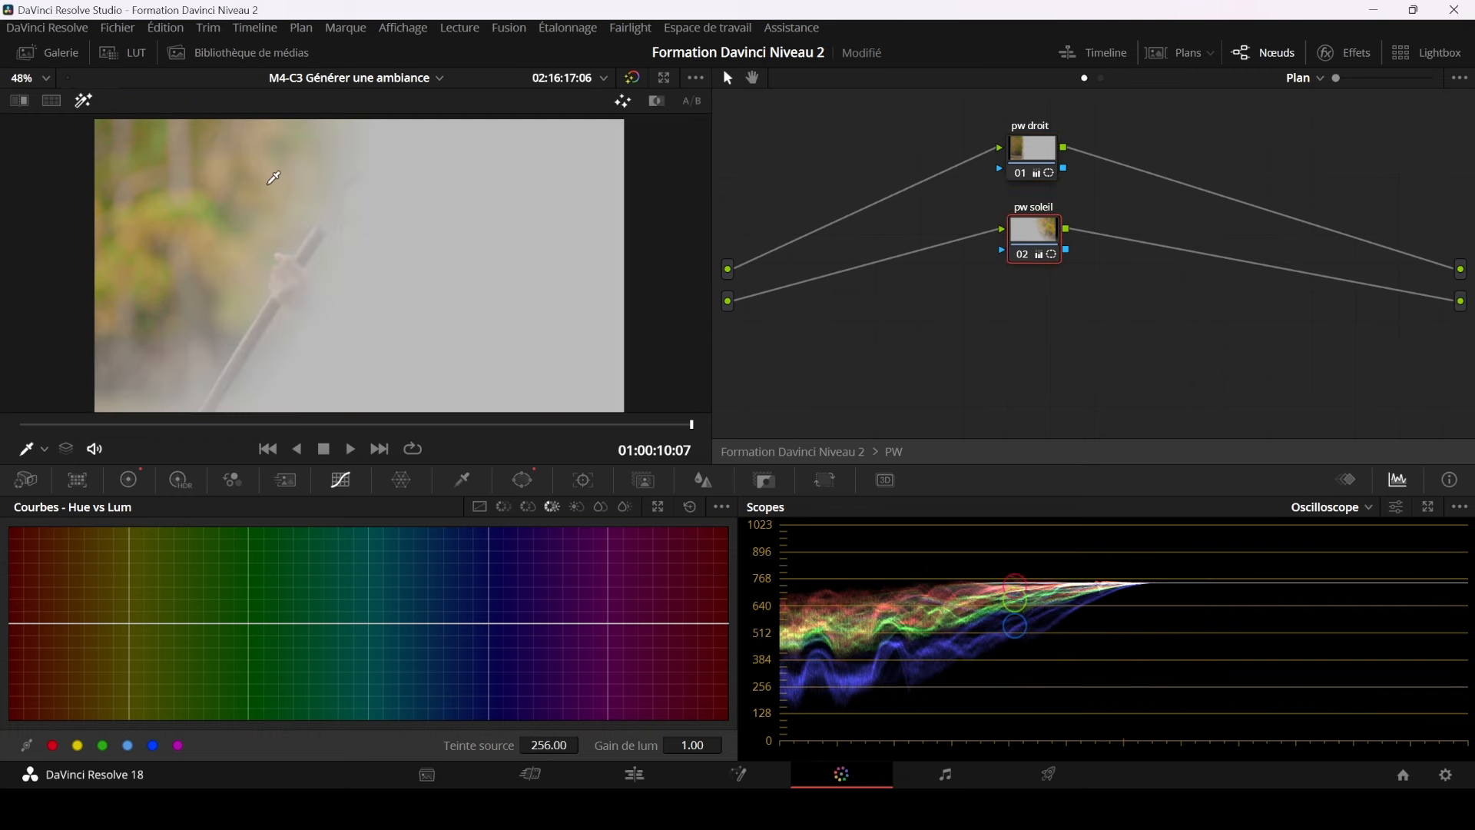
pyautogui.click(522, 479)
pyautogui.scroll(-4, 445, 297)
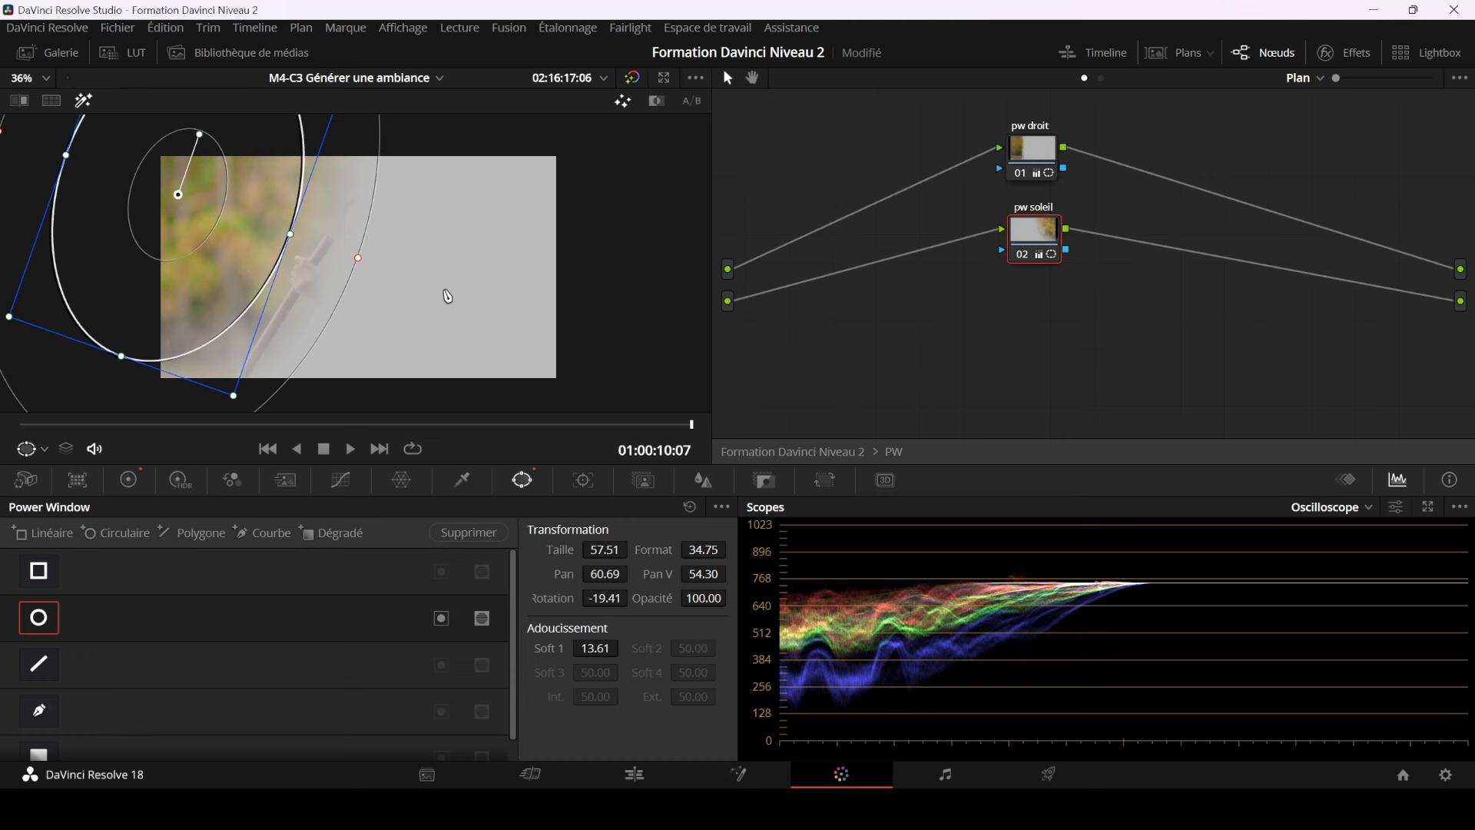
pyautogui.scroll(-4, 439, 305)
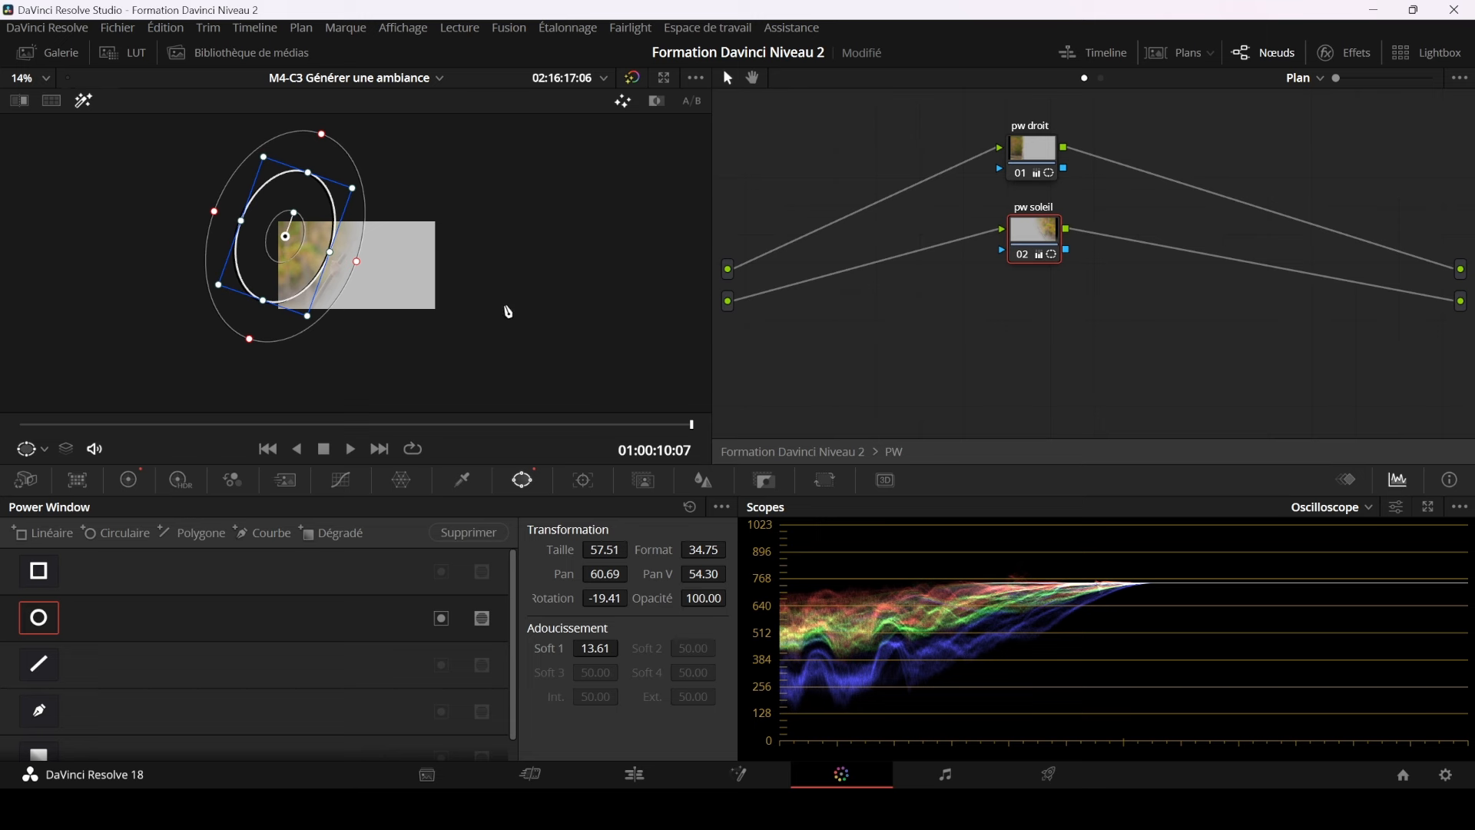
pyautogui.scroll(4, 504, 315)
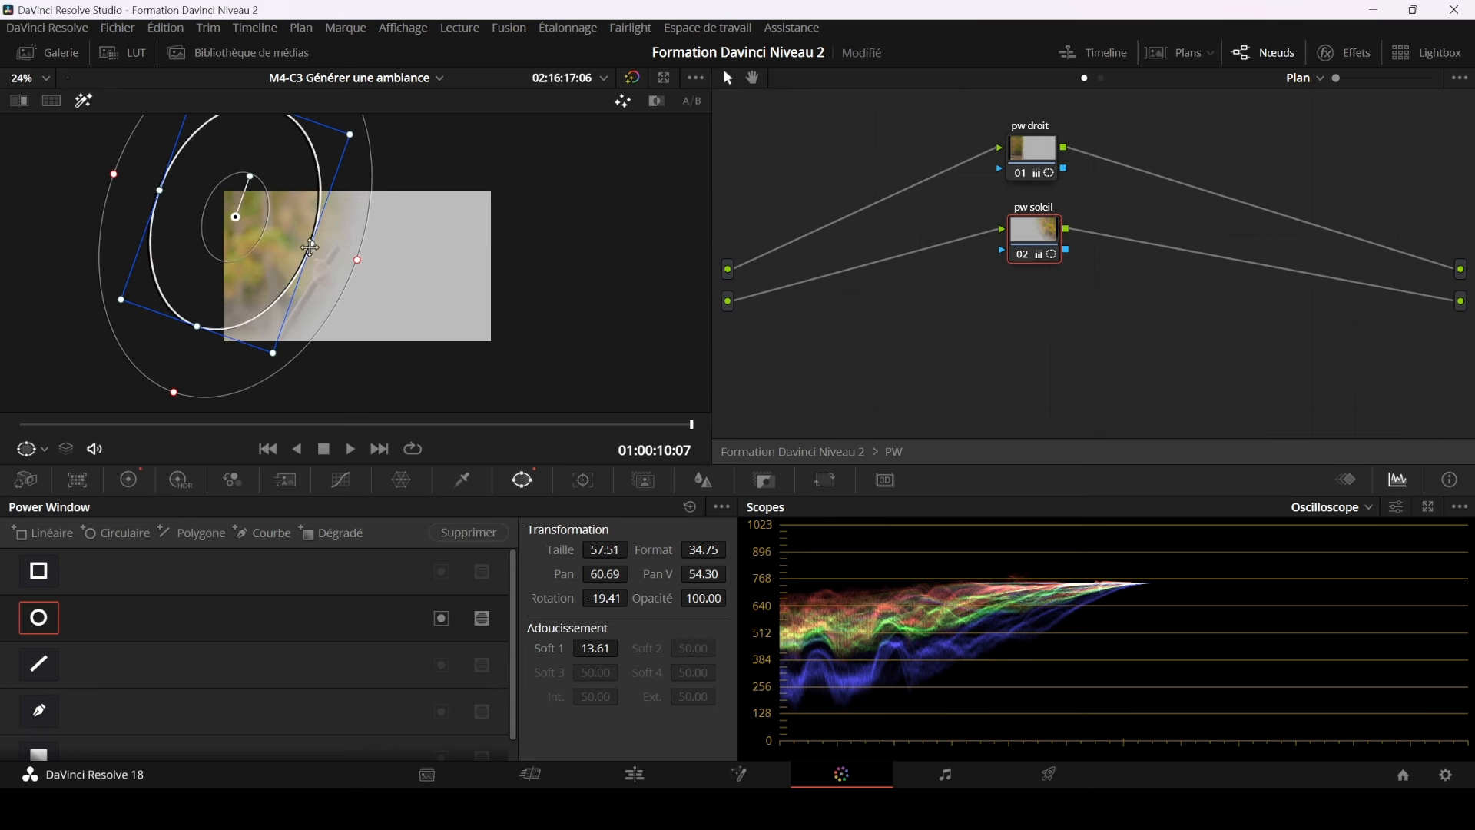
pyautogui.scroll(1, 421, 289)
pyautogui.scroll(3, 426, 289)
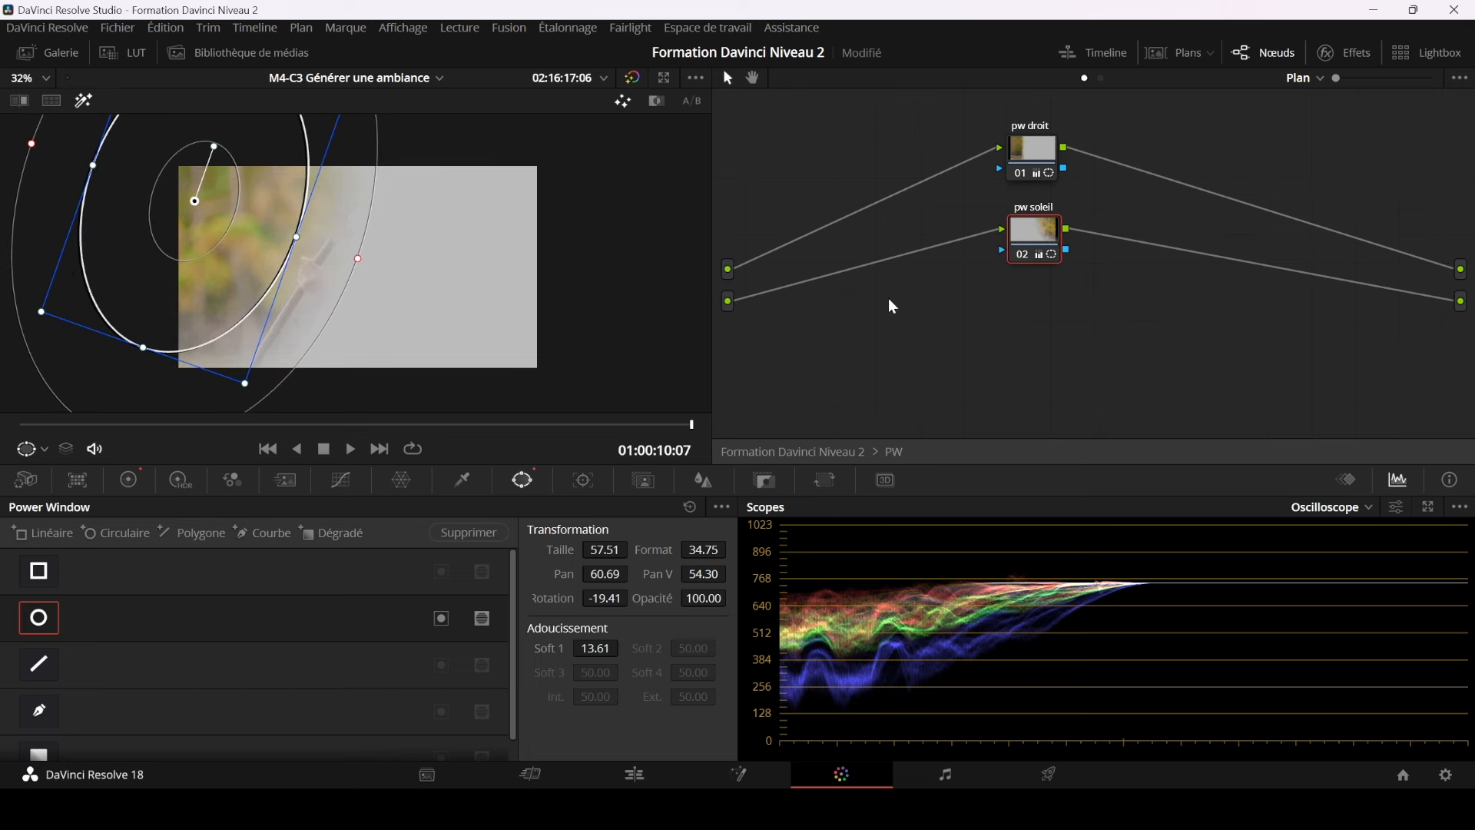
pyautogui.click(83, 100)
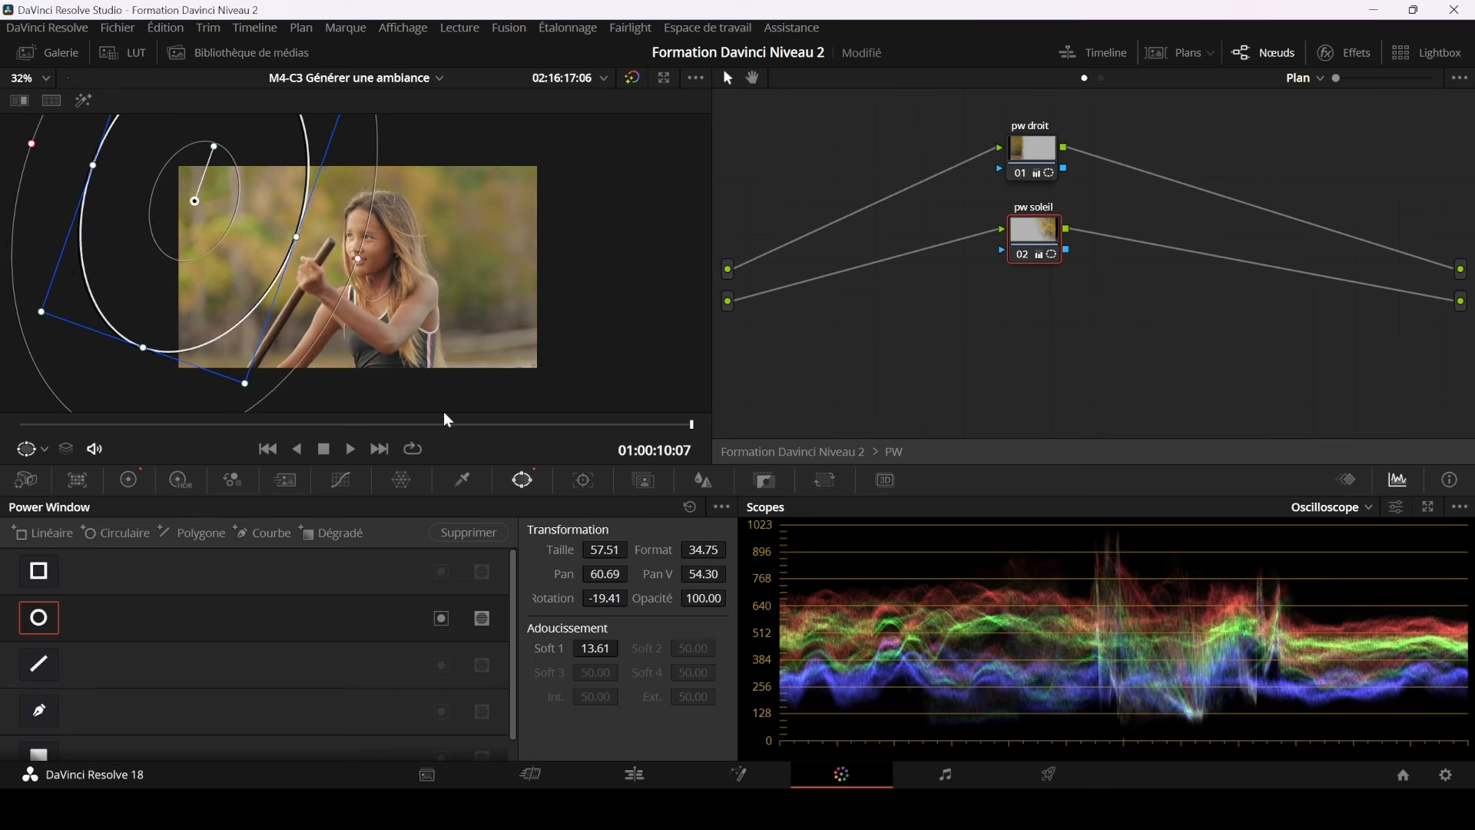
# - Turn off the viewer's on-screen controls and compare the image with the pw soleil node off and on
pyautogui.click(42, 451)
pyautogui.click(56, 468)
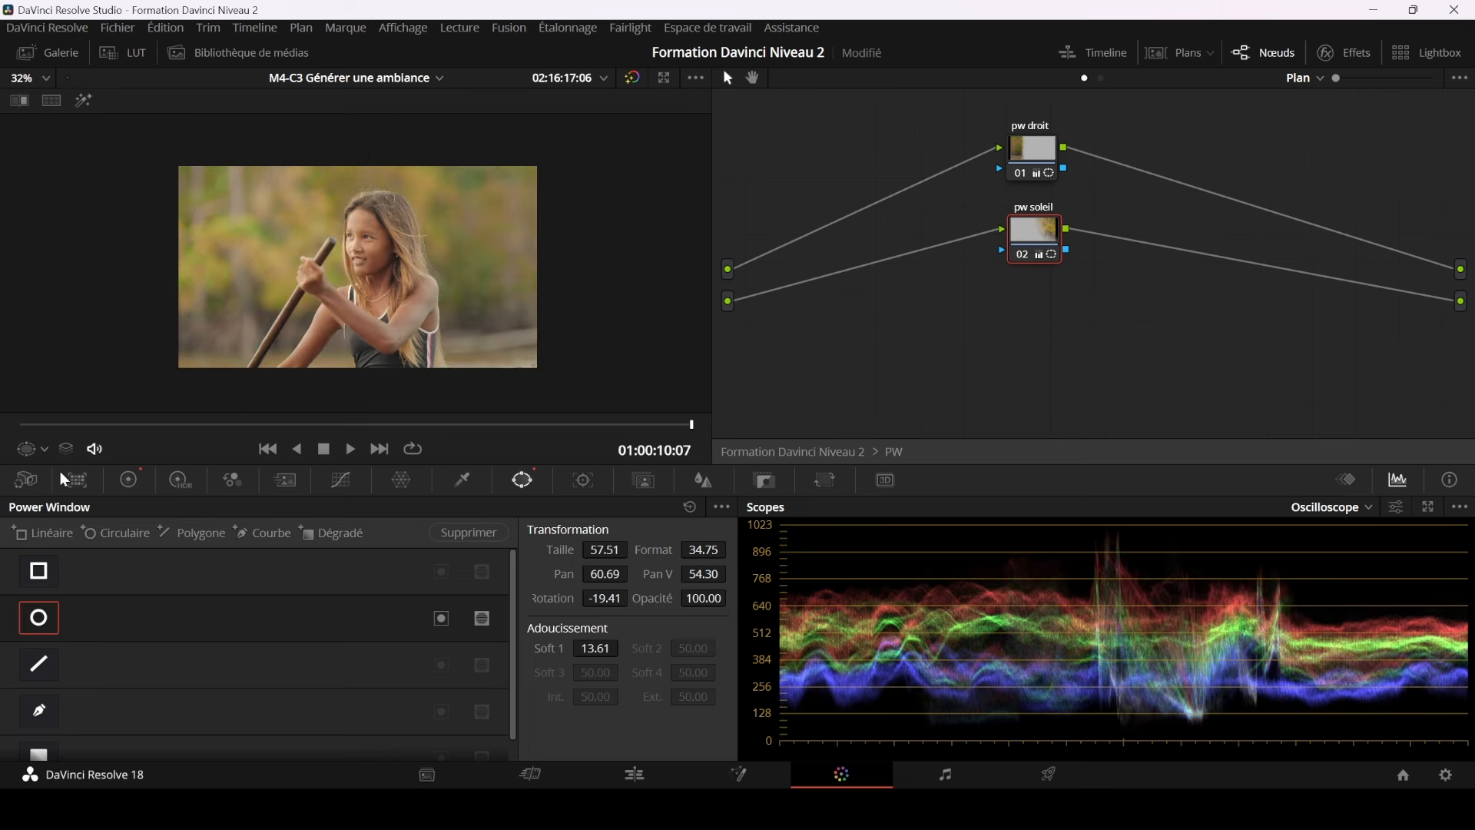
pyautogui.scroll(5, 529, 344)
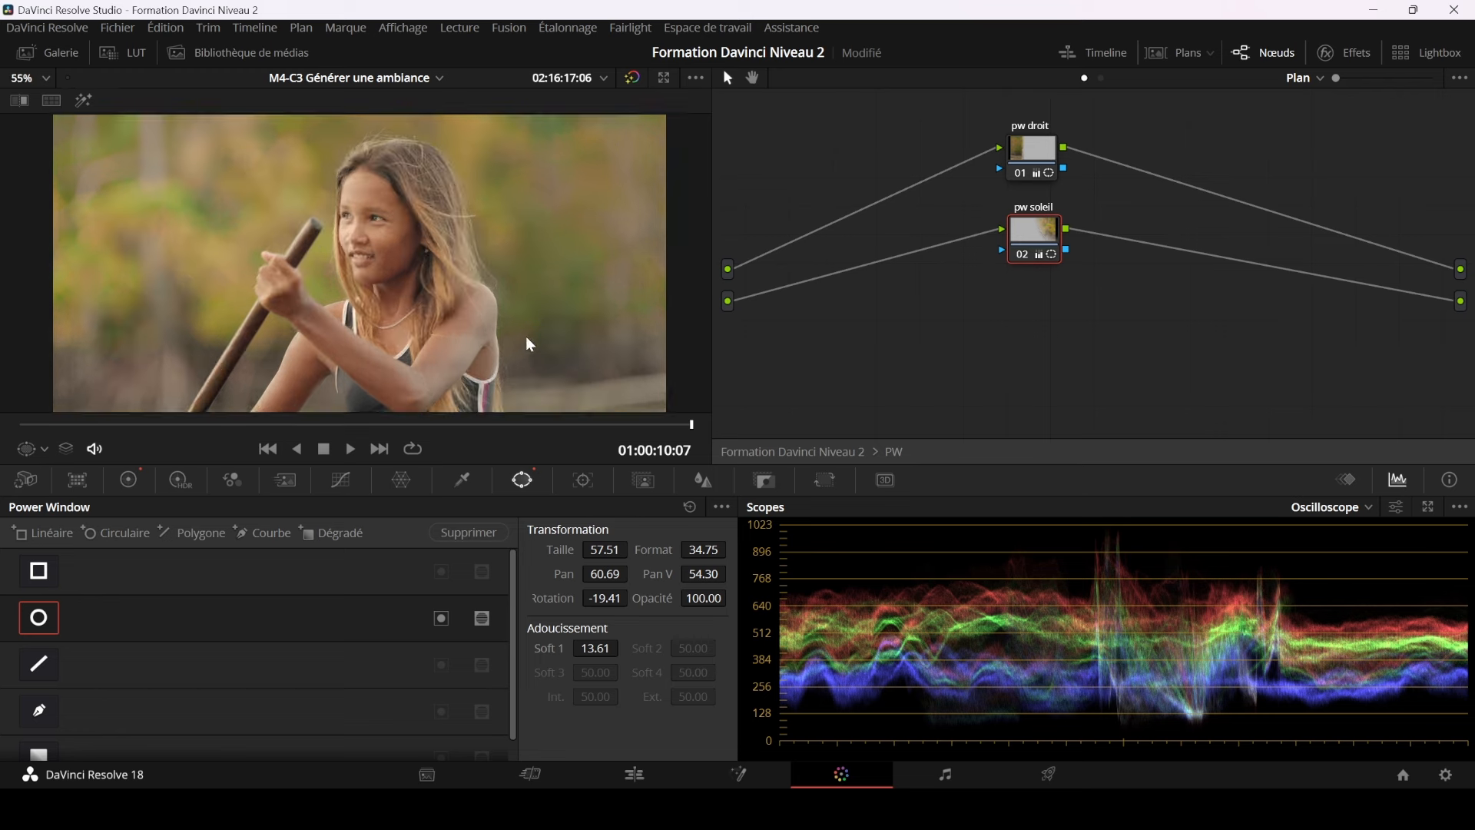
pyautogui.click(1023, 255)
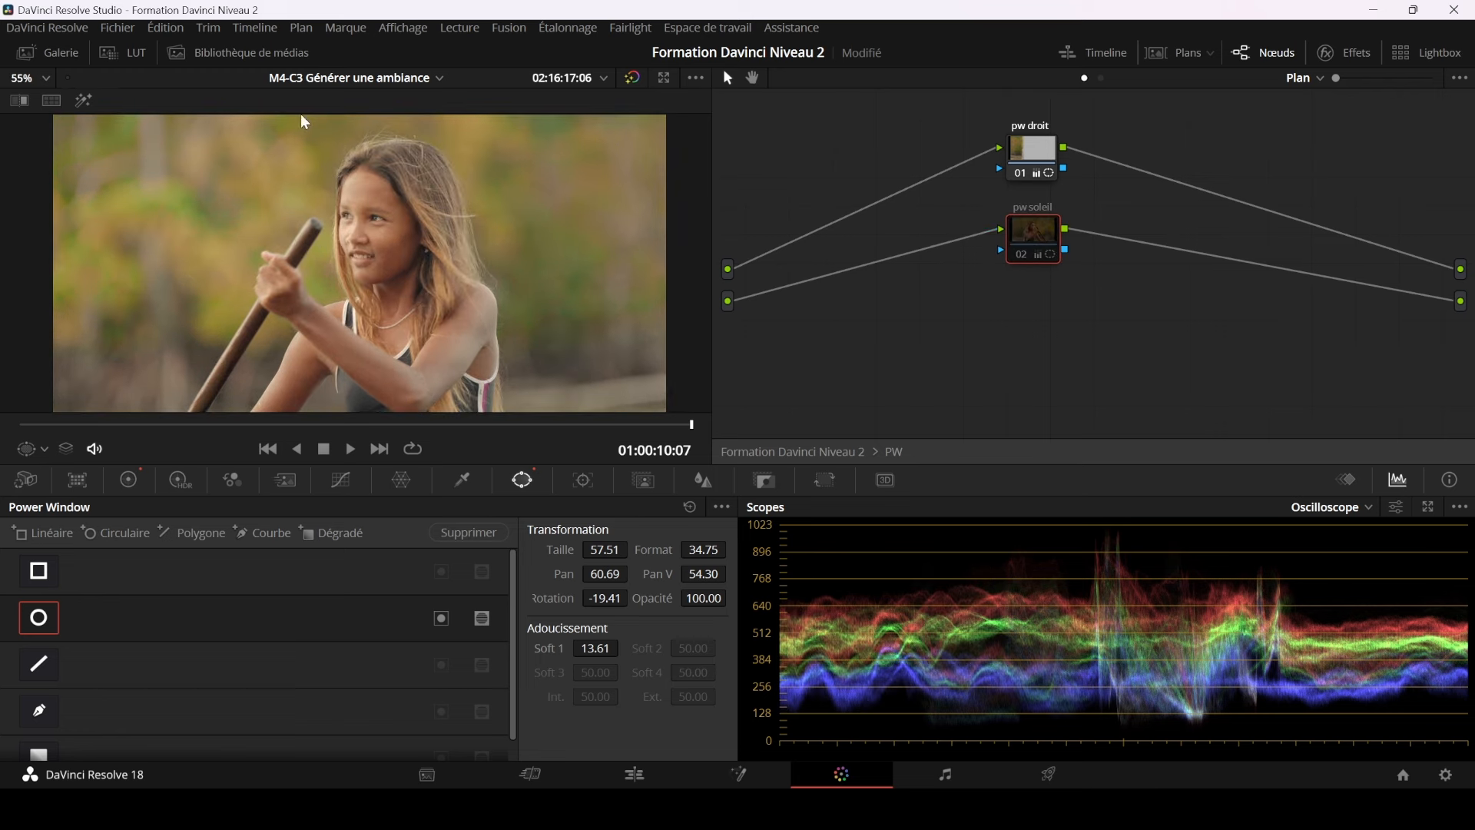
pyautogui.click(1029, 261)
pyautogui.scroll(-3, 435, 242)
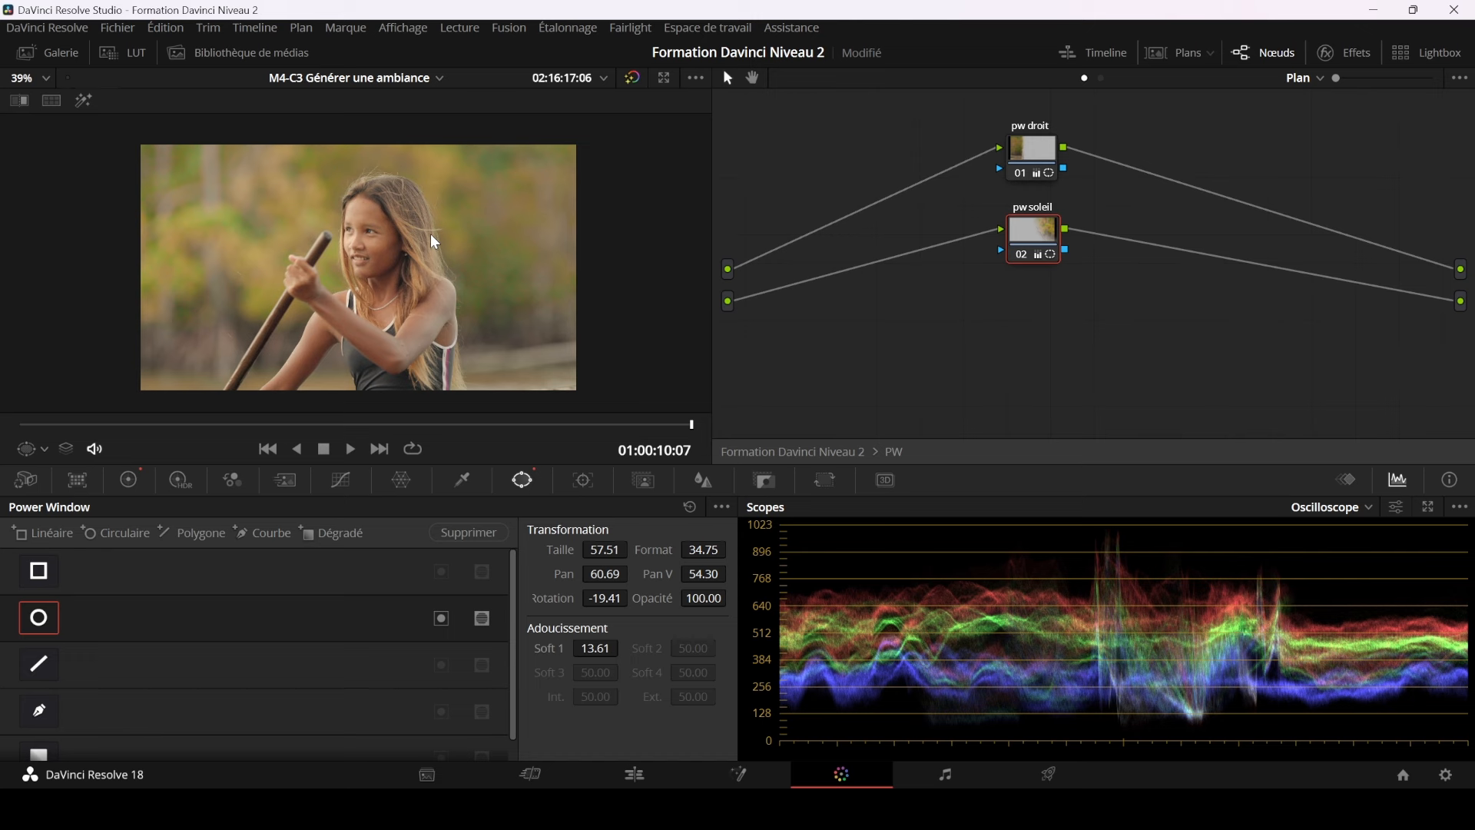
# - Examine the girl and the background at several magnifications, and return from the PW compound node to the main node graph
pyautogui.scroll(3, 400, 250)
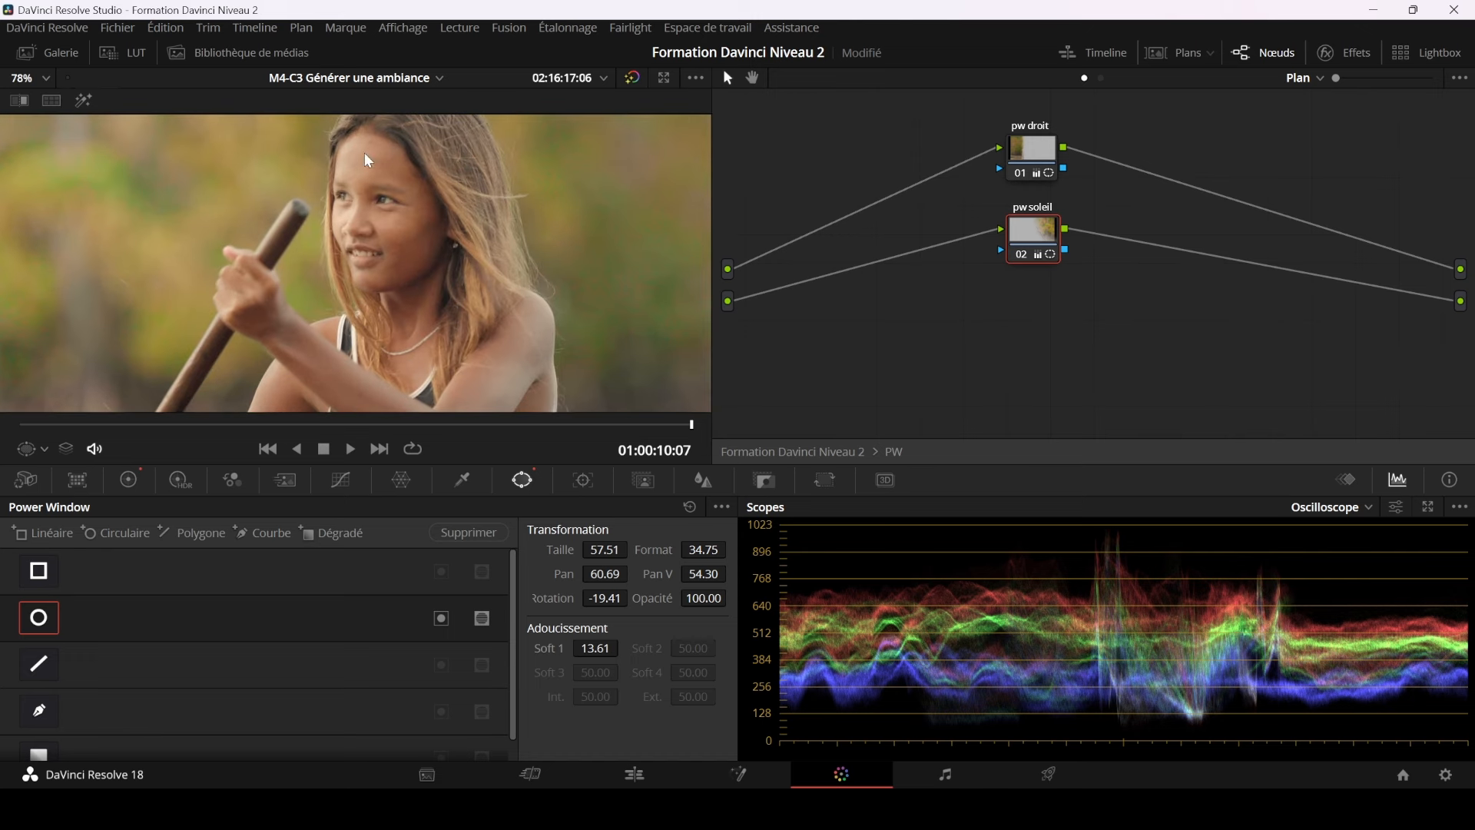
pyautogui.scroll(-2, 388, 220)
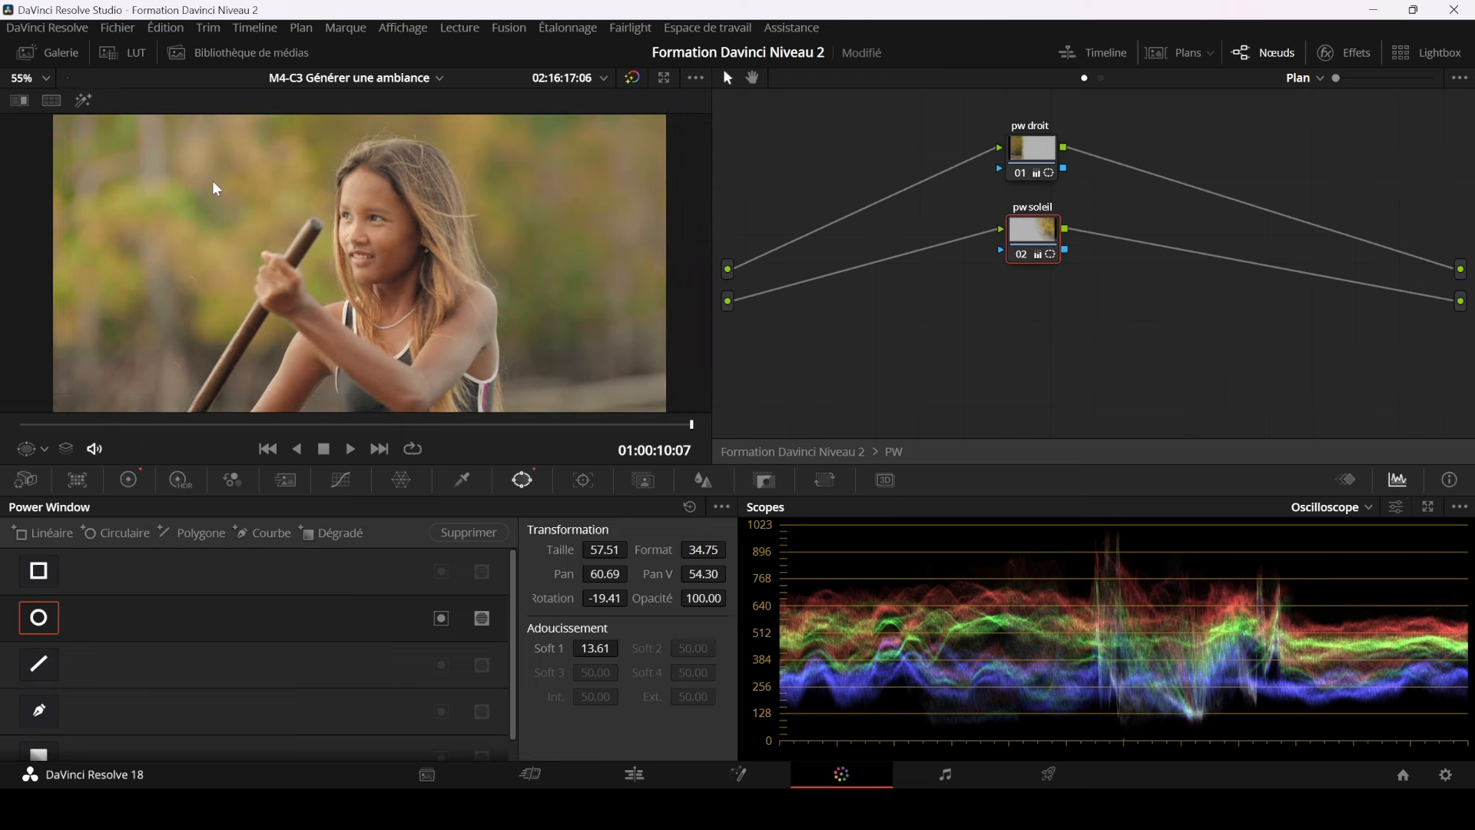
pyautogui.scroll(-2, 241, 257)
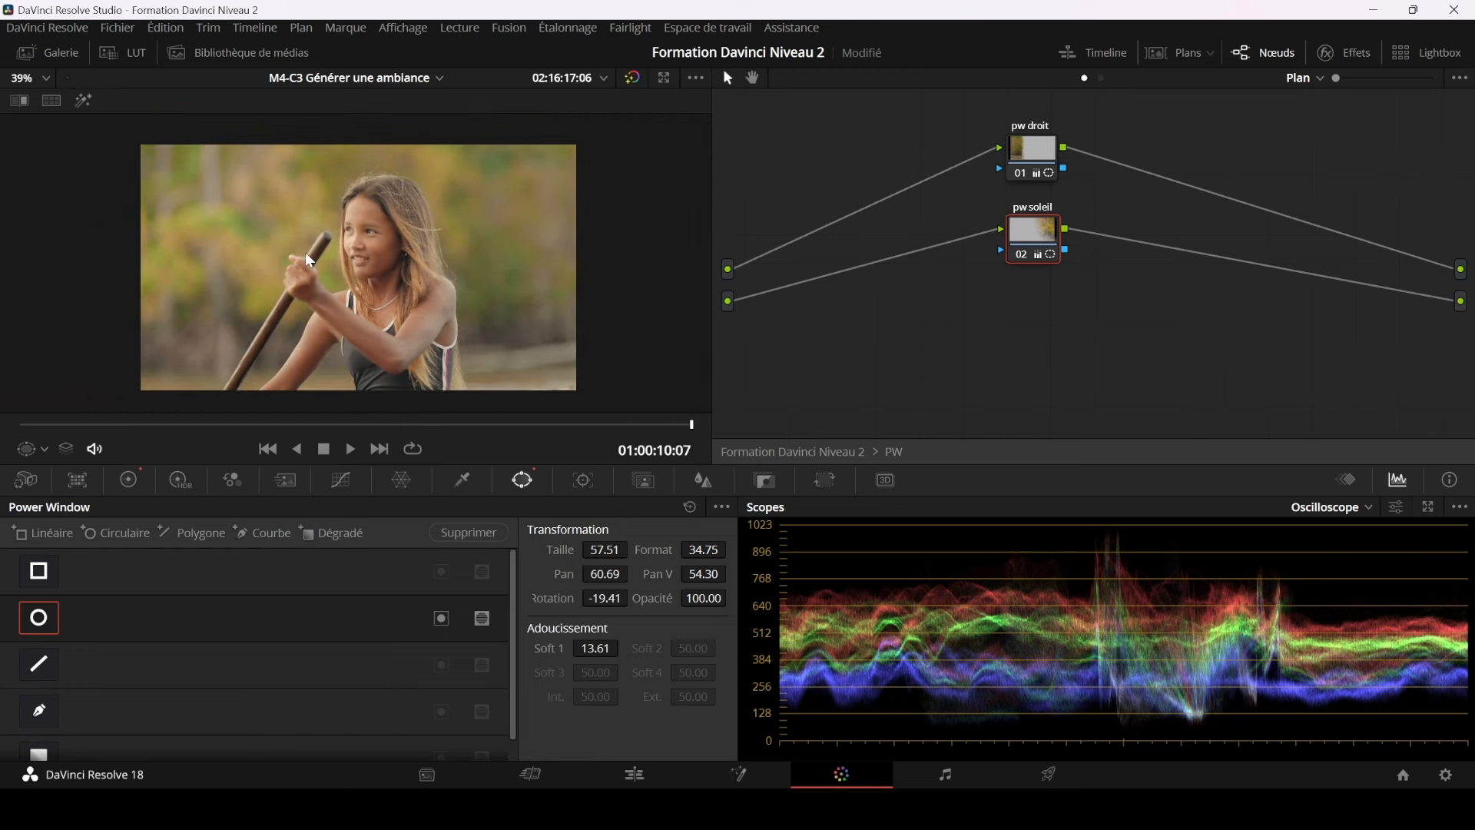
pyautogui.scroll(2, 361, 275)
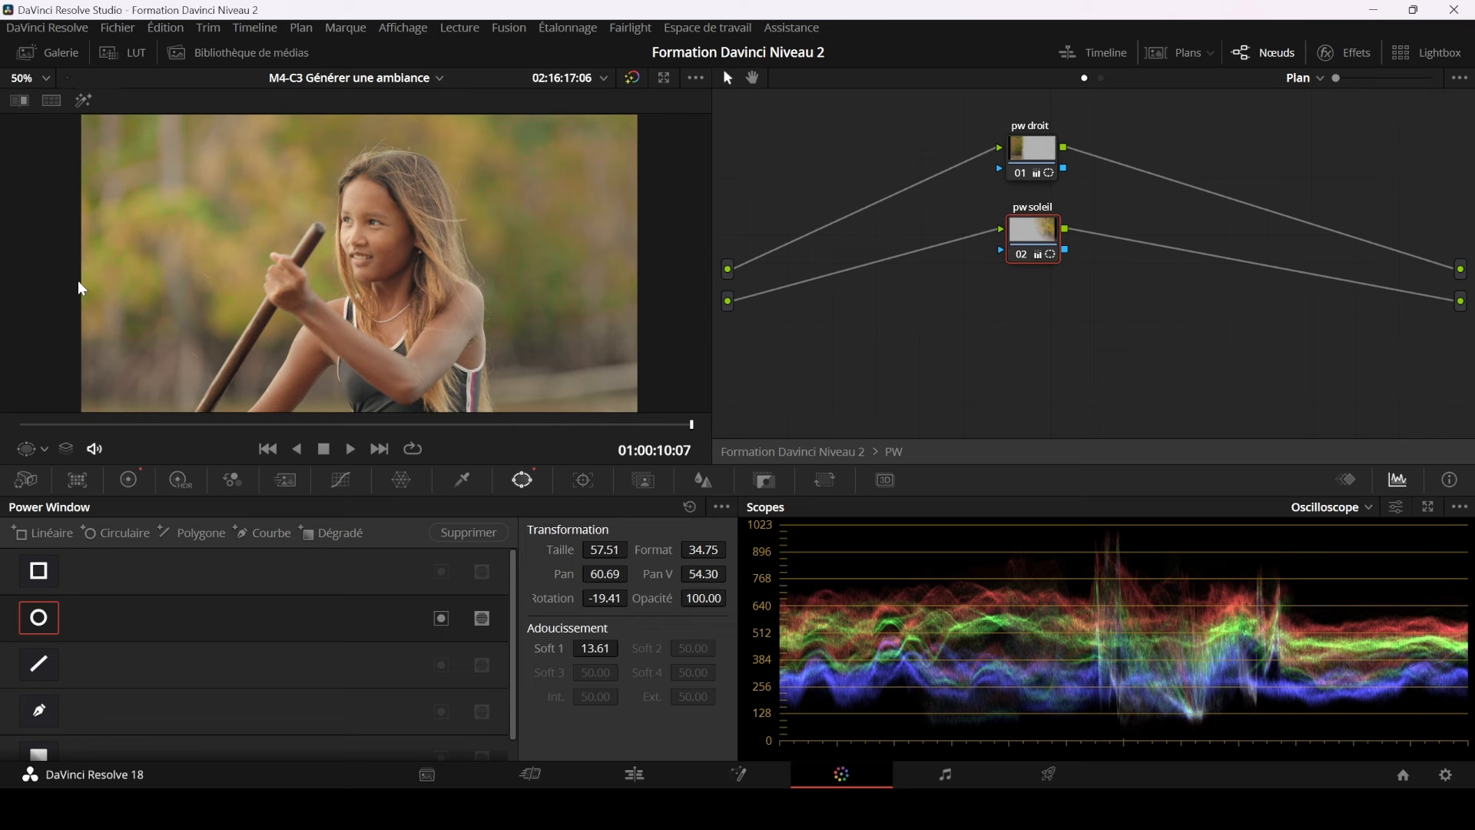
pyautogui.scroll(-1, 427, 384)
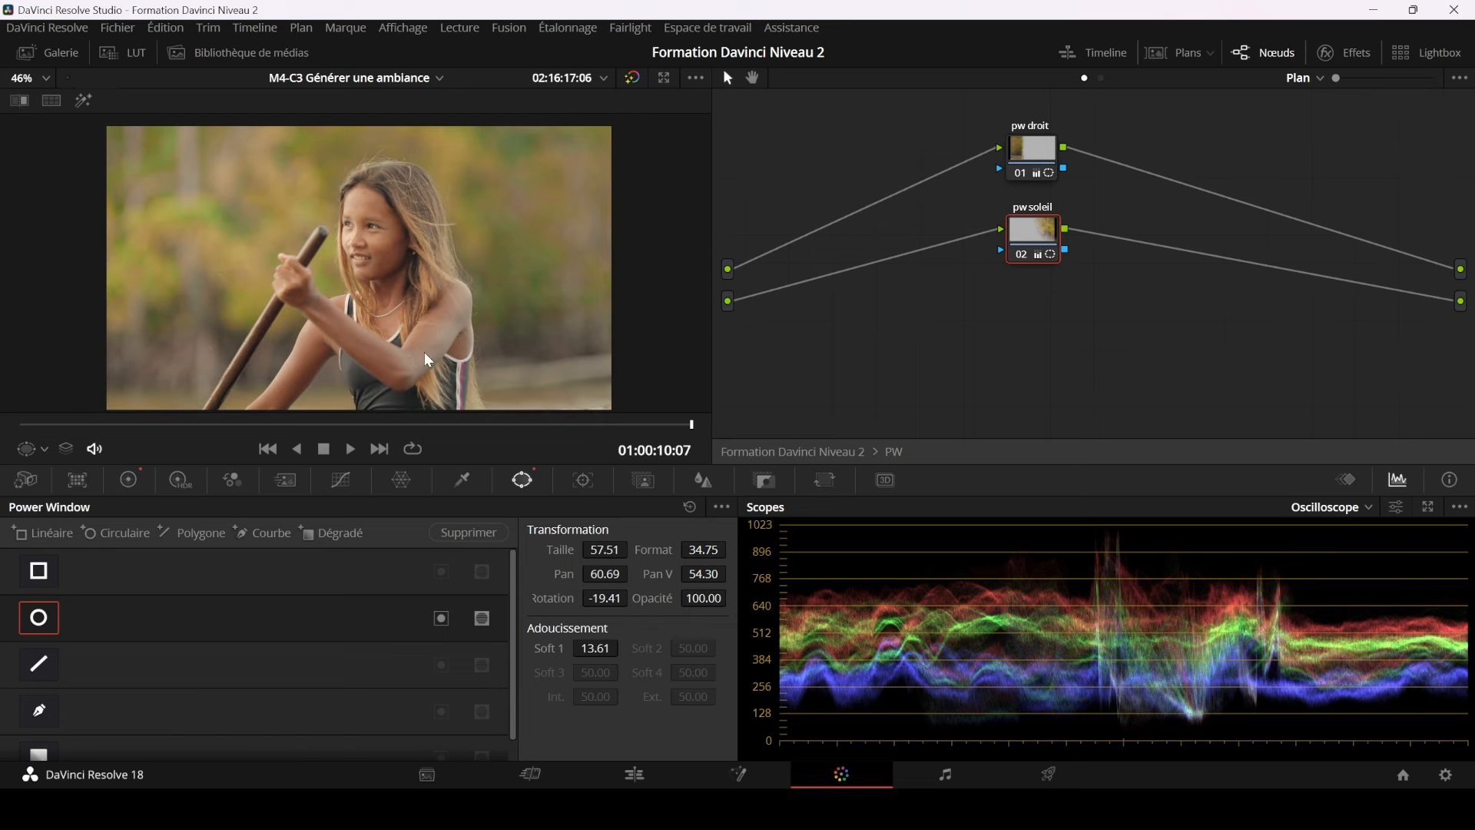
pyautogui.click(895, 452)
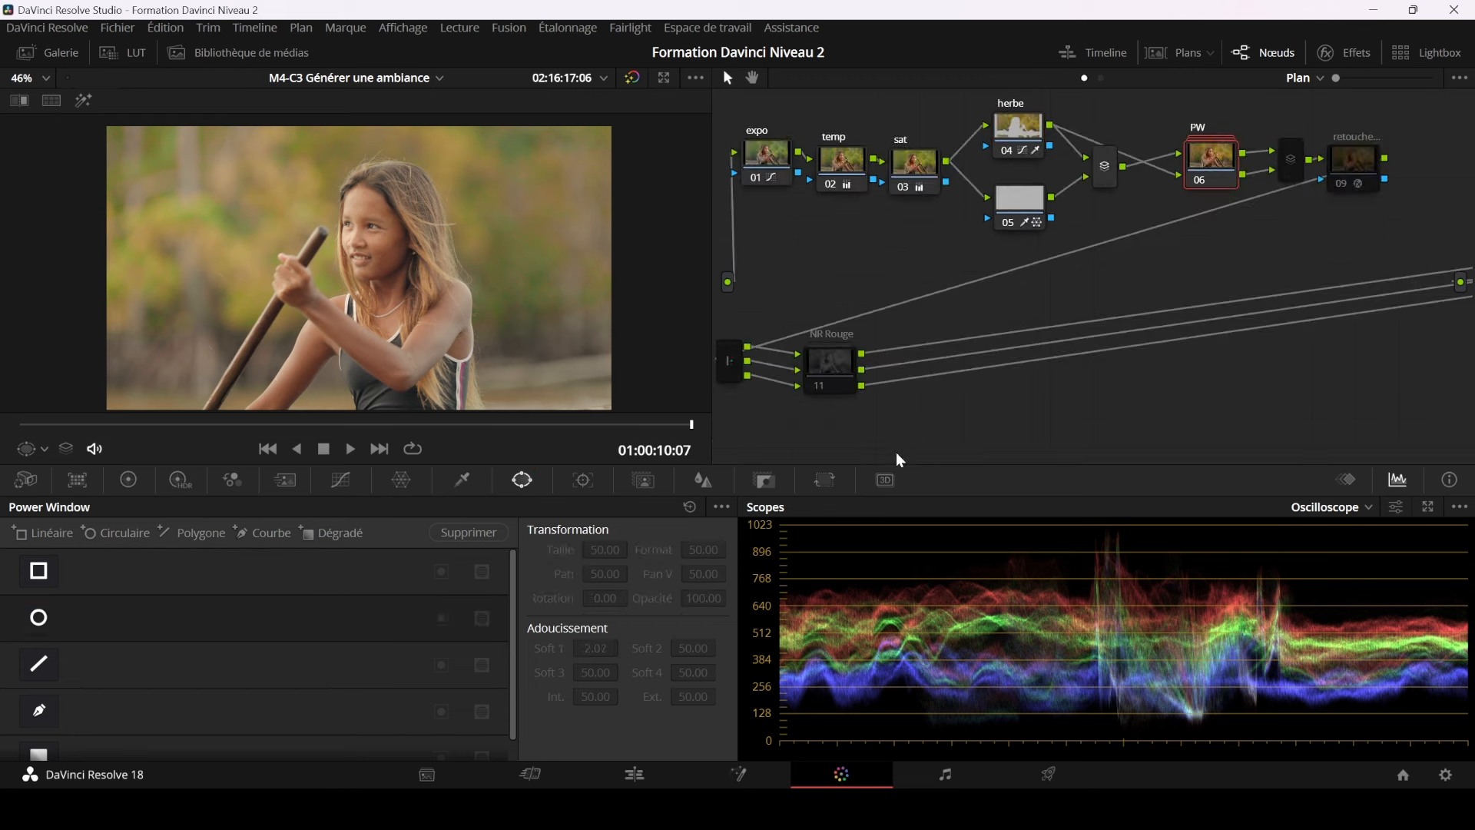
# - Enable the retouche node and arrange it, the splitter and the NR Rouge node in a row beneath the main chain
pyautogui.click(1293, 174)
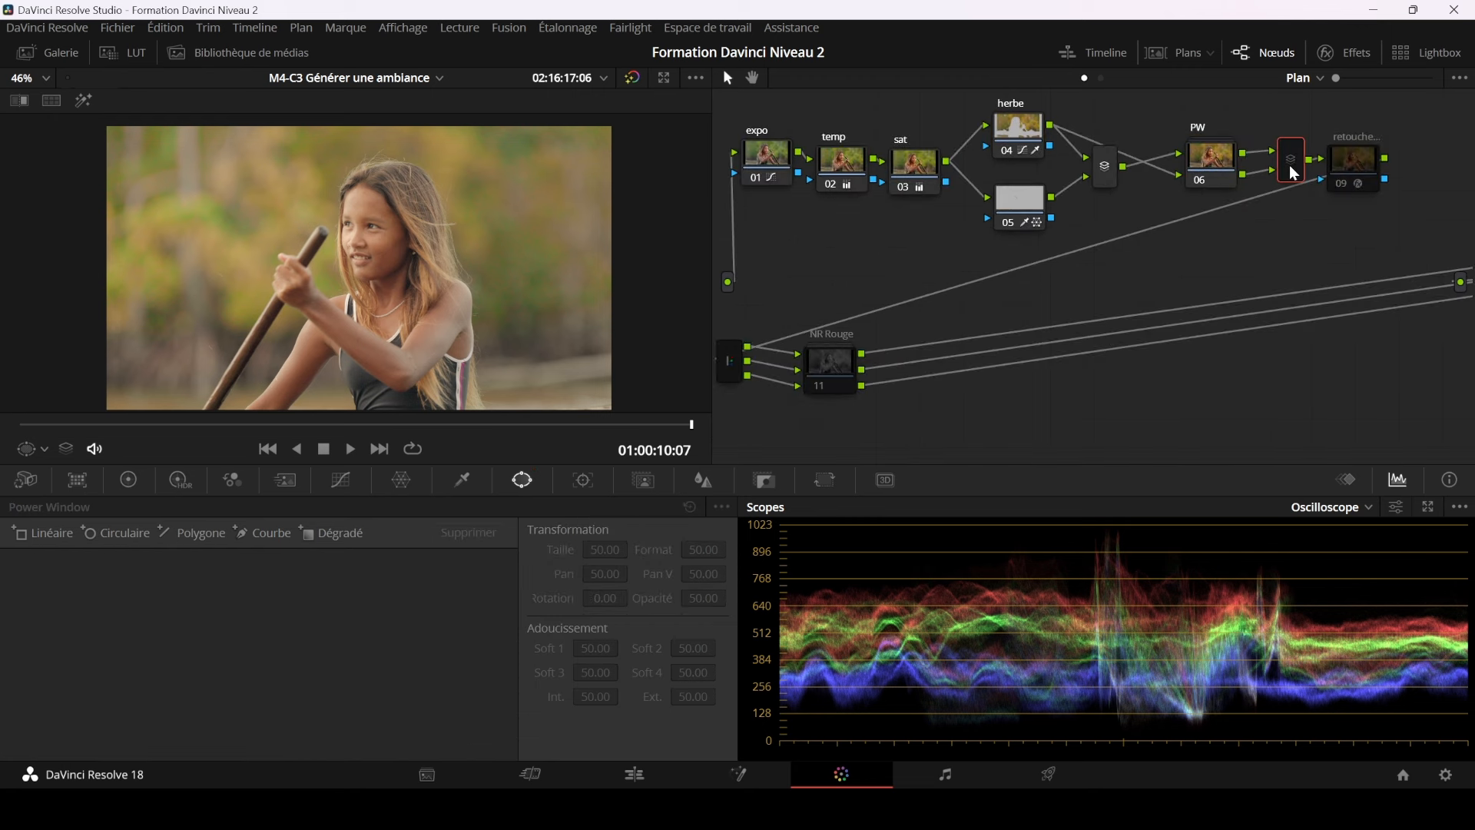
pyautogui.click(1352, 171)
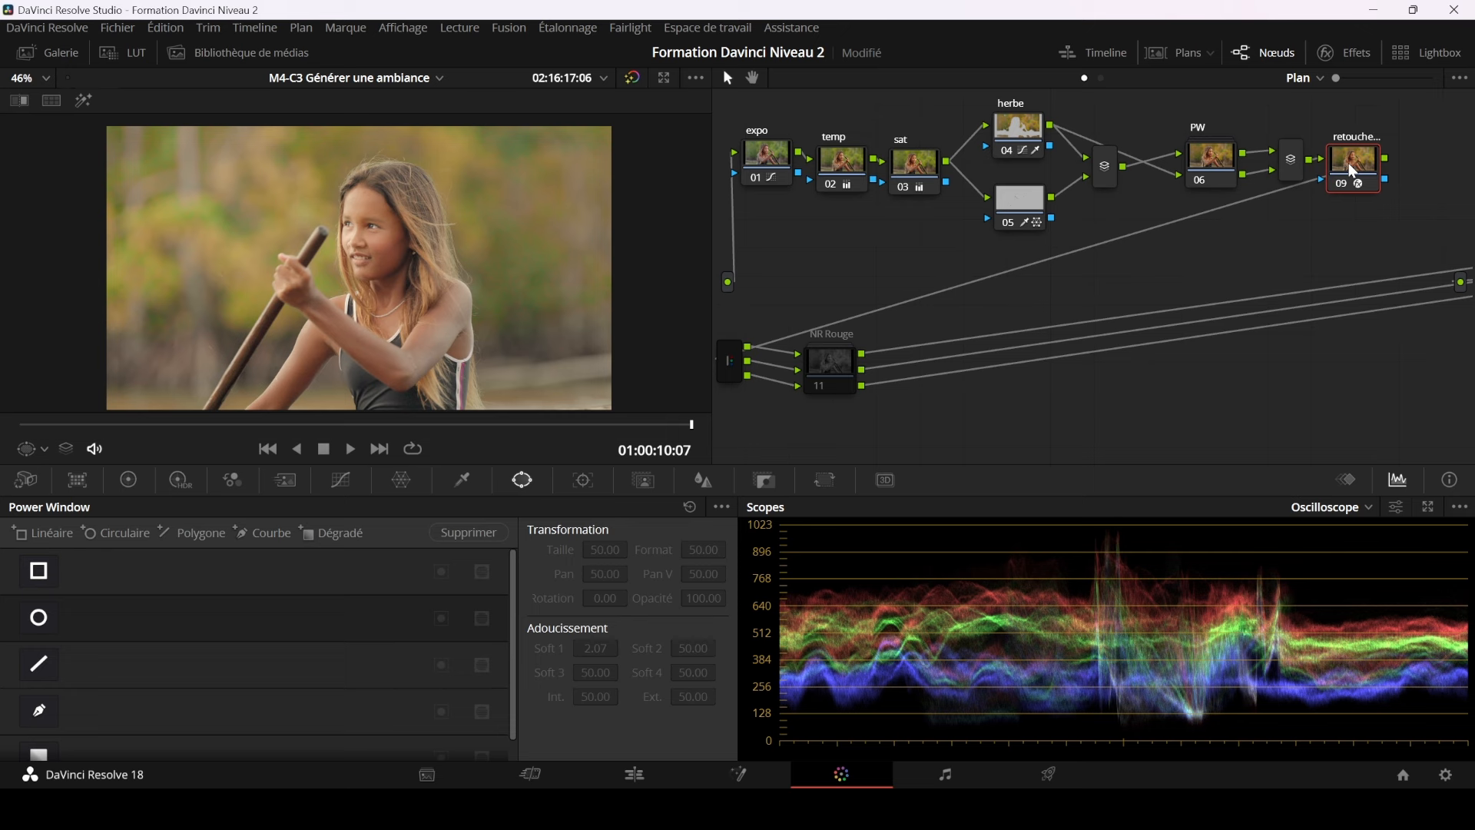
pyautogui.moveTo(1362, 155)
pyautogui.mouseDown()
pyautogui.moveTo(1178, 219)
pyautogui.moveTo(804, 280)
pyautogui.mouseUp()
pyautogui.moveTo(821, 367); pyautogui.dragTo(915, 367)
pyautogui.moveTo(727, 366); pyautogui.dragTo(803, 377)
pyautogui.moveTo(801, 293); pyautogui.dragTo(941, 376)
pyautogui.click(803, 375)
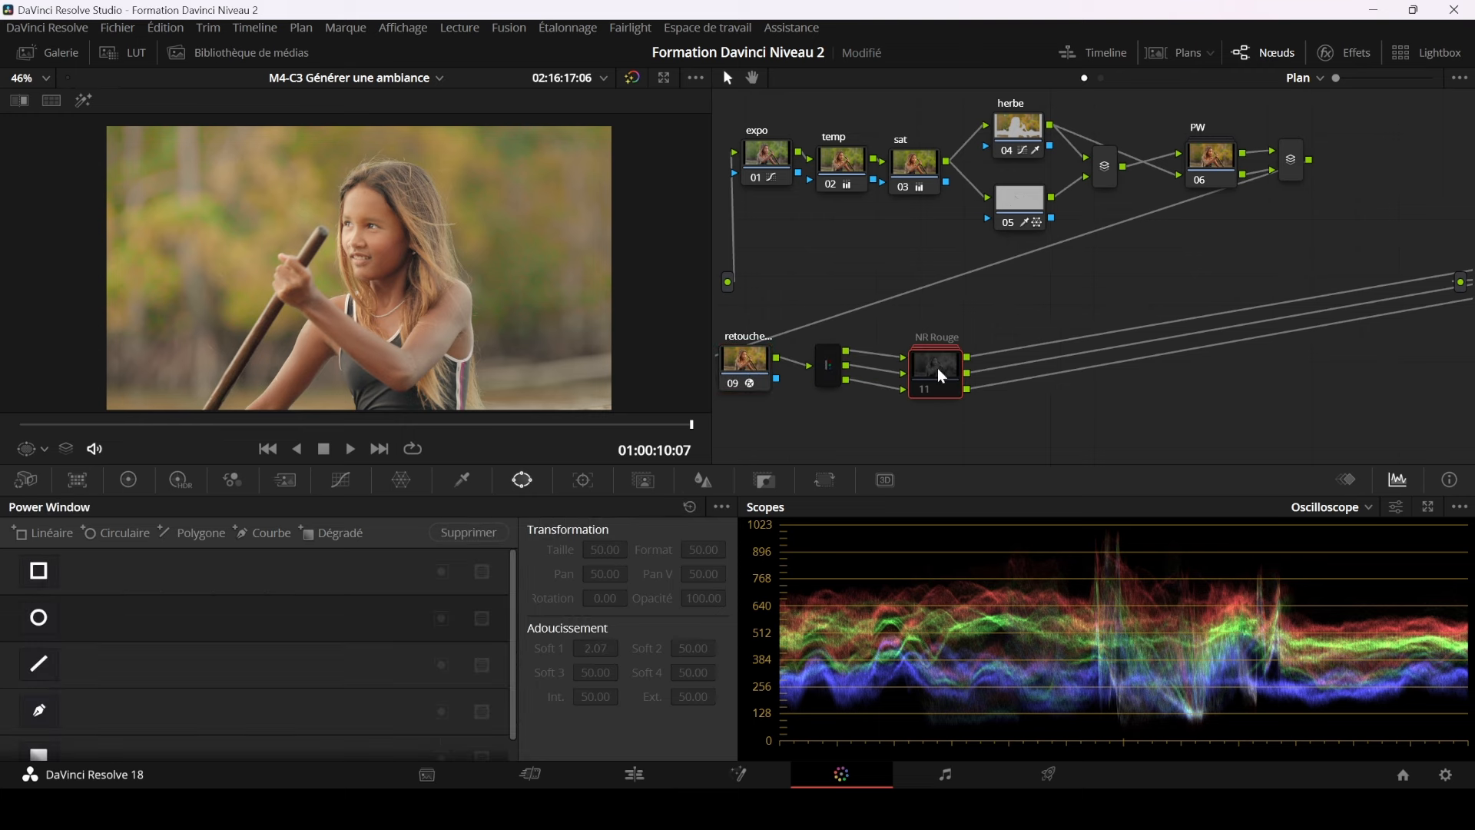
# - Compare the girl's face up close with the retouche node off and on, leaving the node enabled
pyautogui.scroll(2, 538, 318)
pyautogui.scroll(2, 538, 318)
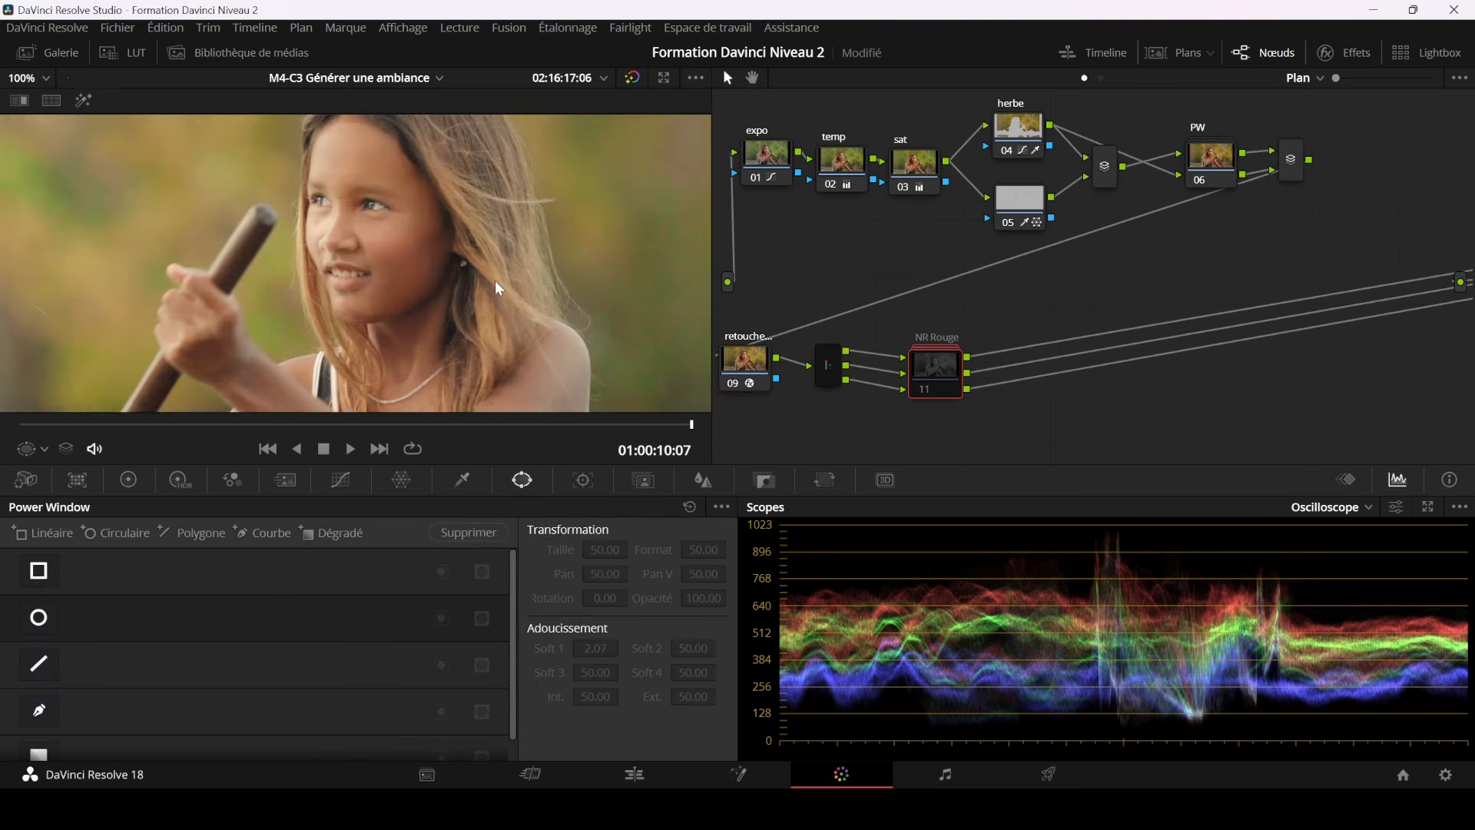
pyautogui.click(734, 384)
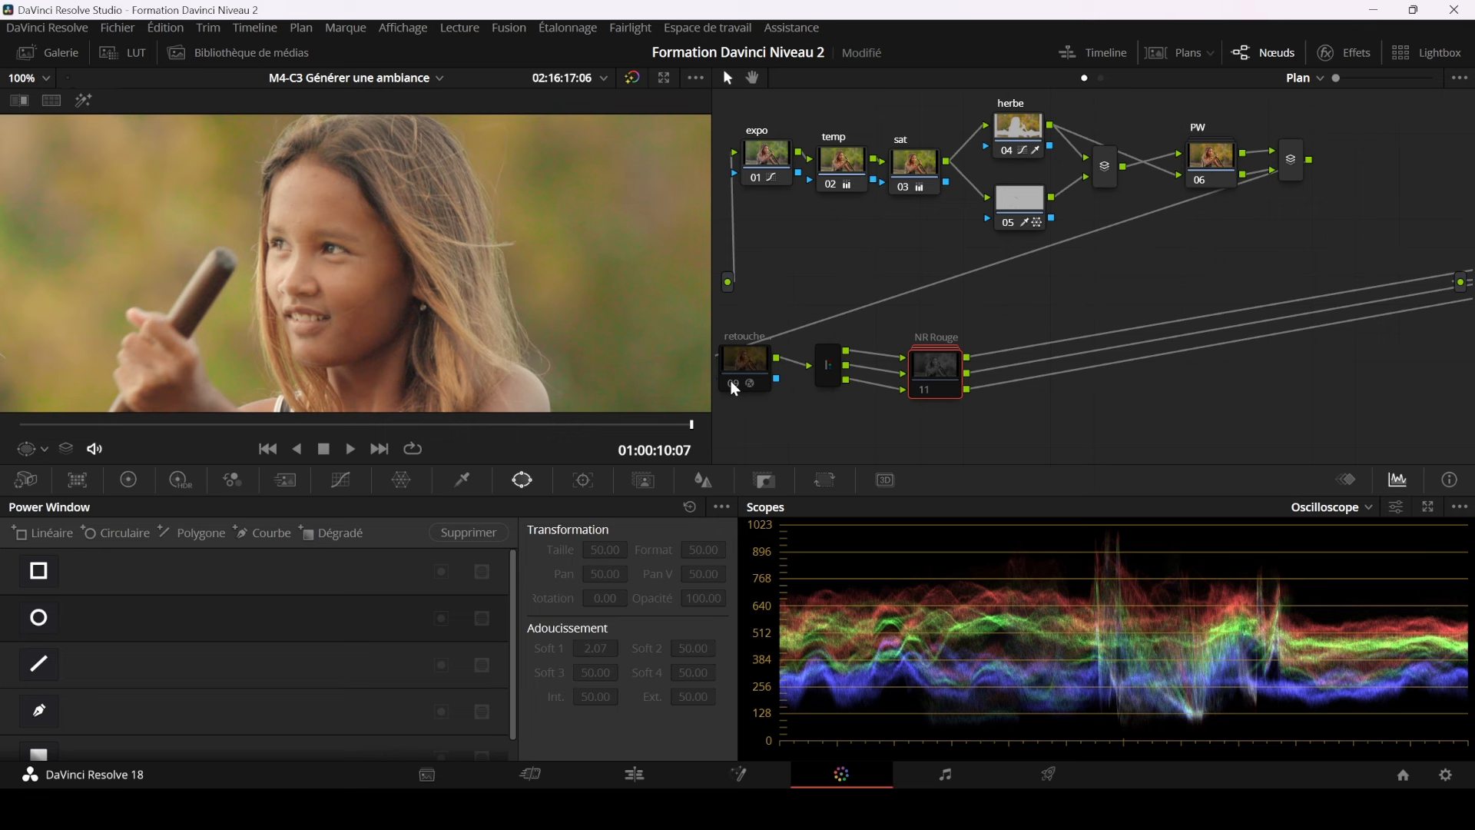
pyautogui.click(733, 384)
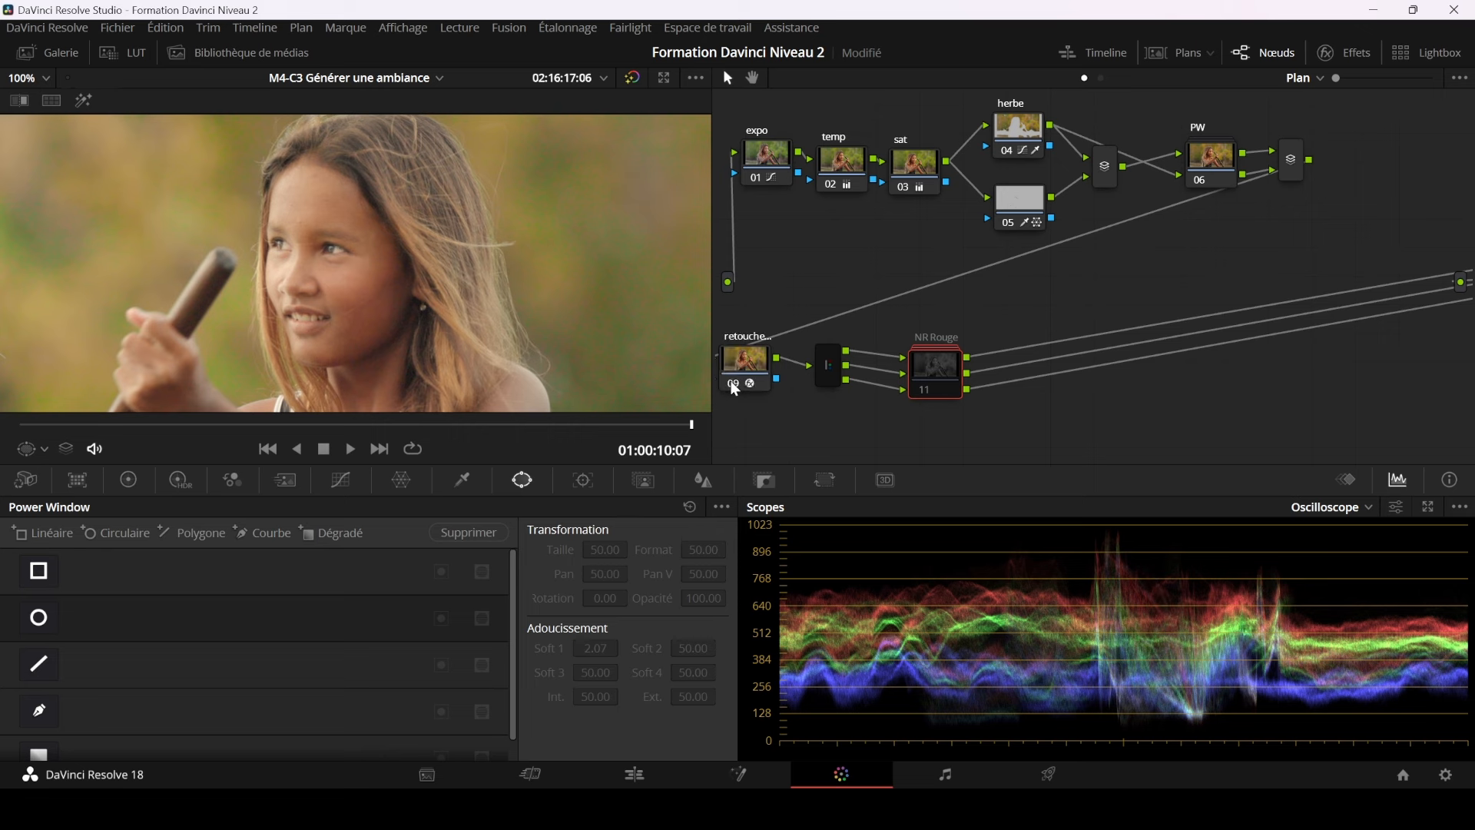
pyautogui.click(735, 386)
pyautogui.click(735, 387)
pyautogui.click(735, 386)
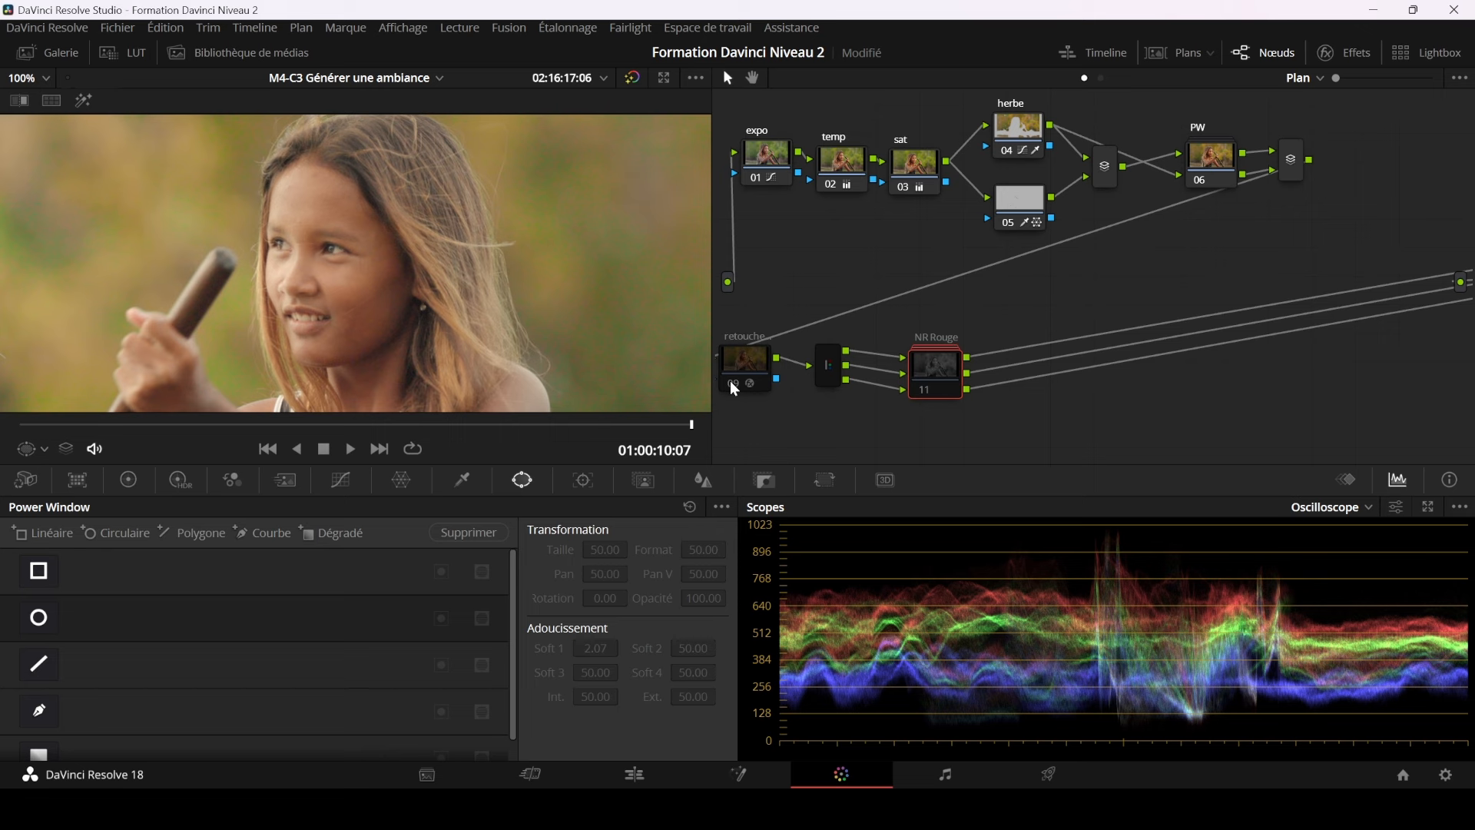
pyautogui.click(734, 386)
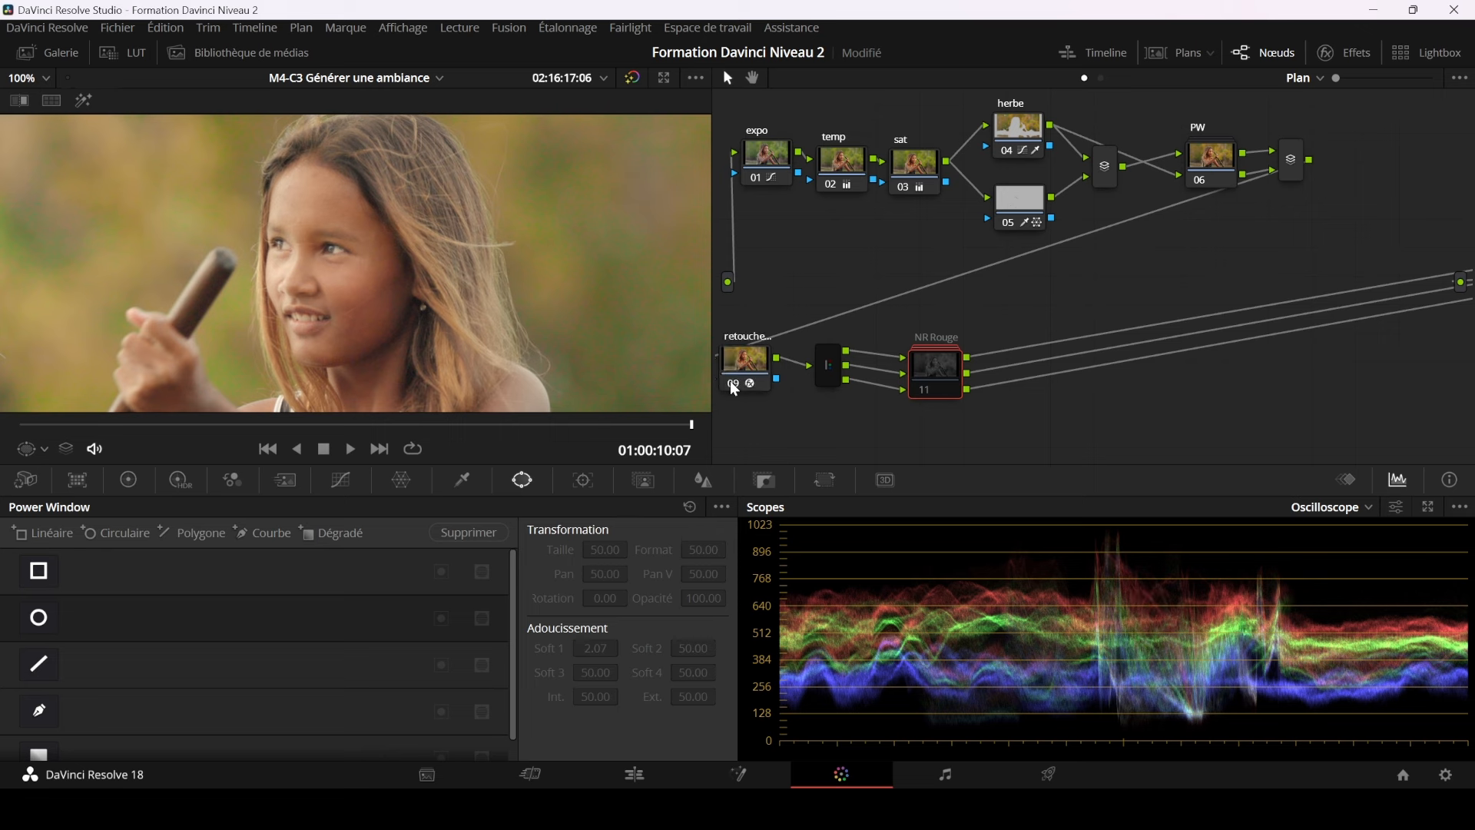
pyautogui.click(734, 387)
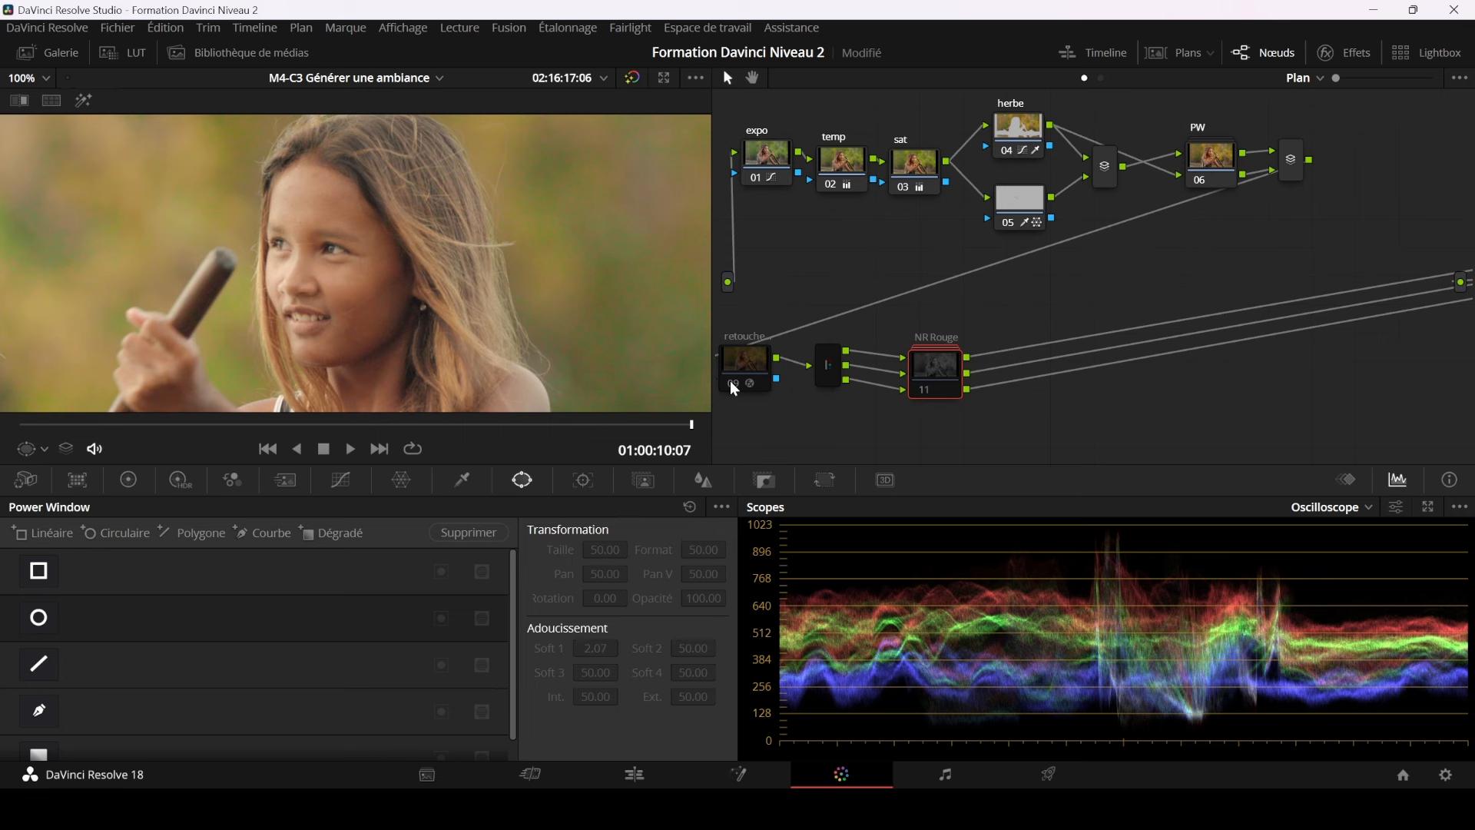
pyautogui.click(735, 387)
# - Narrow the viewer to make room for the nodes and display the Retouche beauté settings of the retouche node
pyautogui.click(1325, 52)
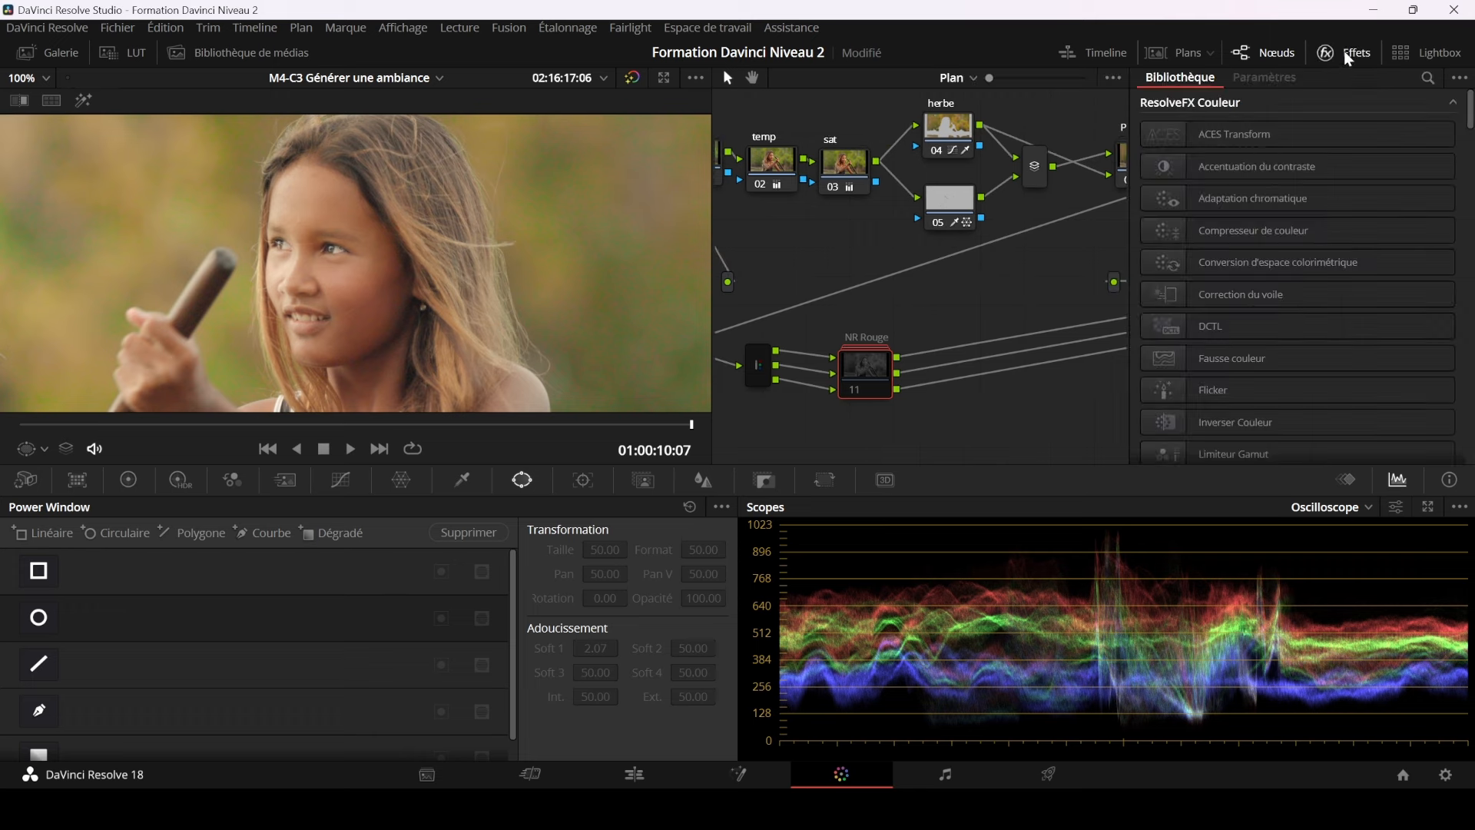
pyautogui.click(1336, 52)
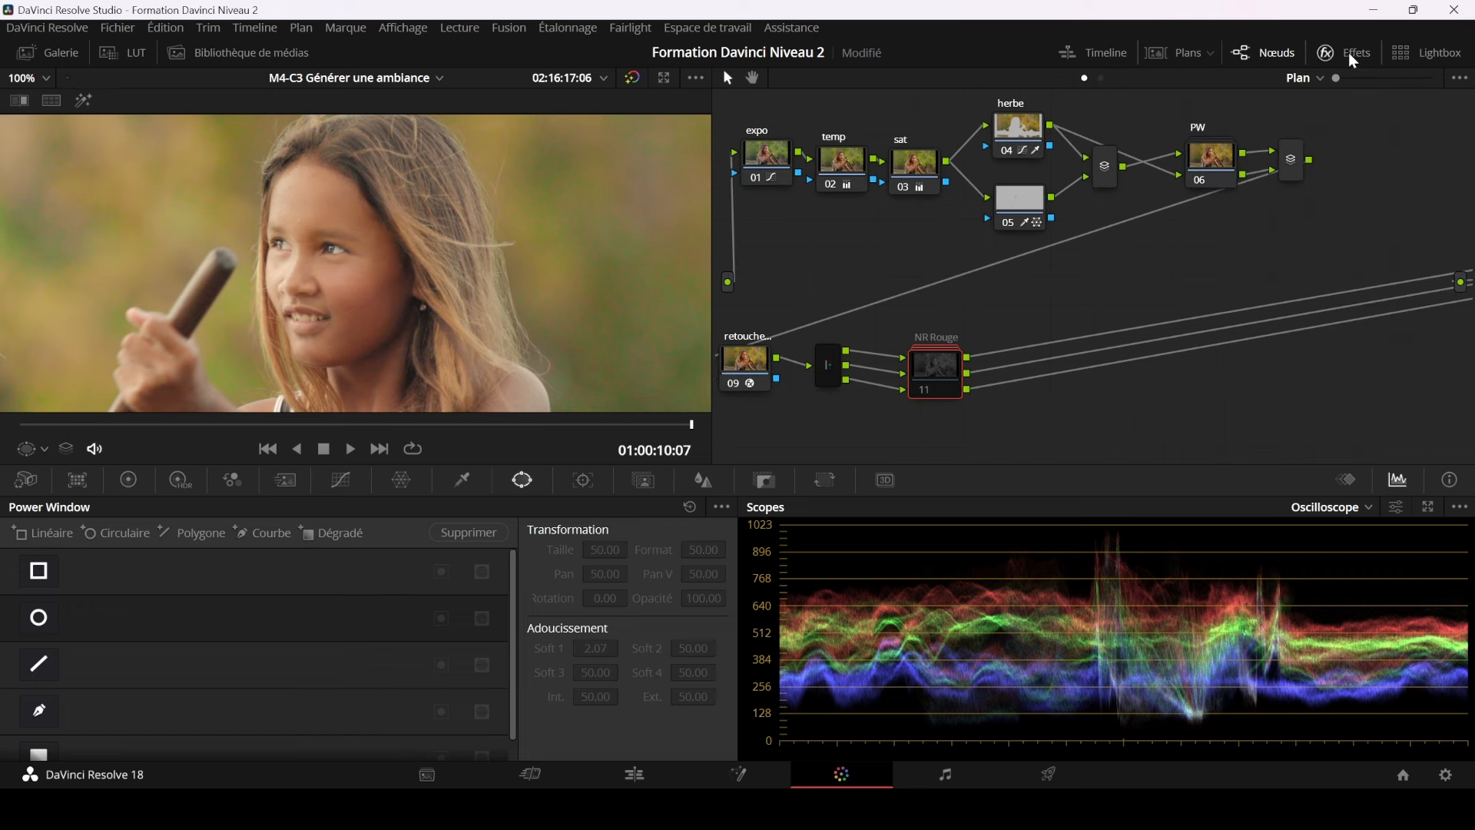
pyautogui.click(822, 278)
pyautogui.moveTo(821, 277); pyautogui.dragTo(823, 255)
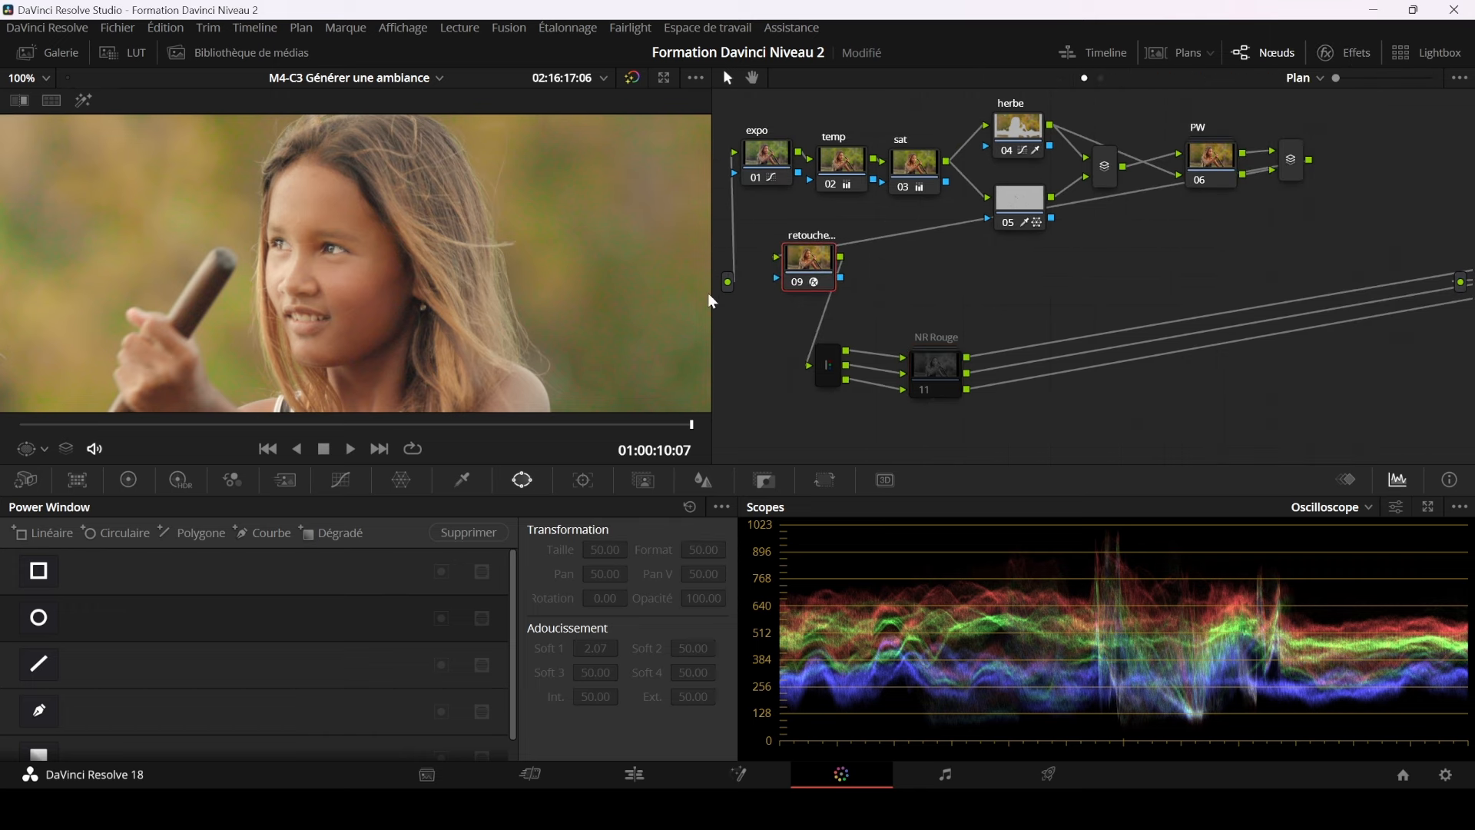
pyautogui.moveTo(711, 295); pyautogui.dragTo(452, 295)
pyautogui.moveTo(530, 267); pyautogui.dragTo(492, 361)
pyautogui.click(1343, 52)
pyautogui.scroll(4, 224, 299)
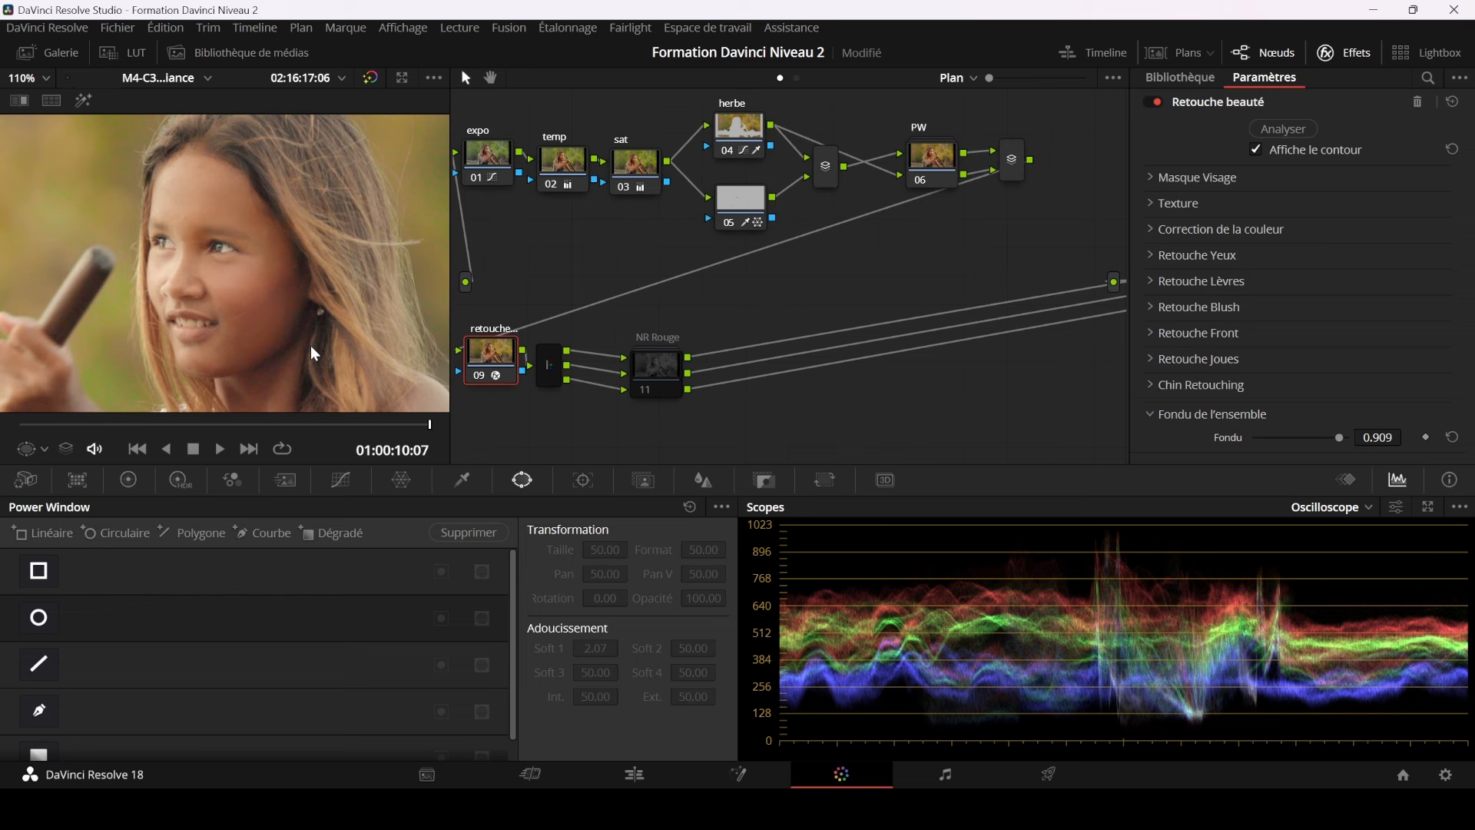
pyautogui.scroll(-2, 312, 351)
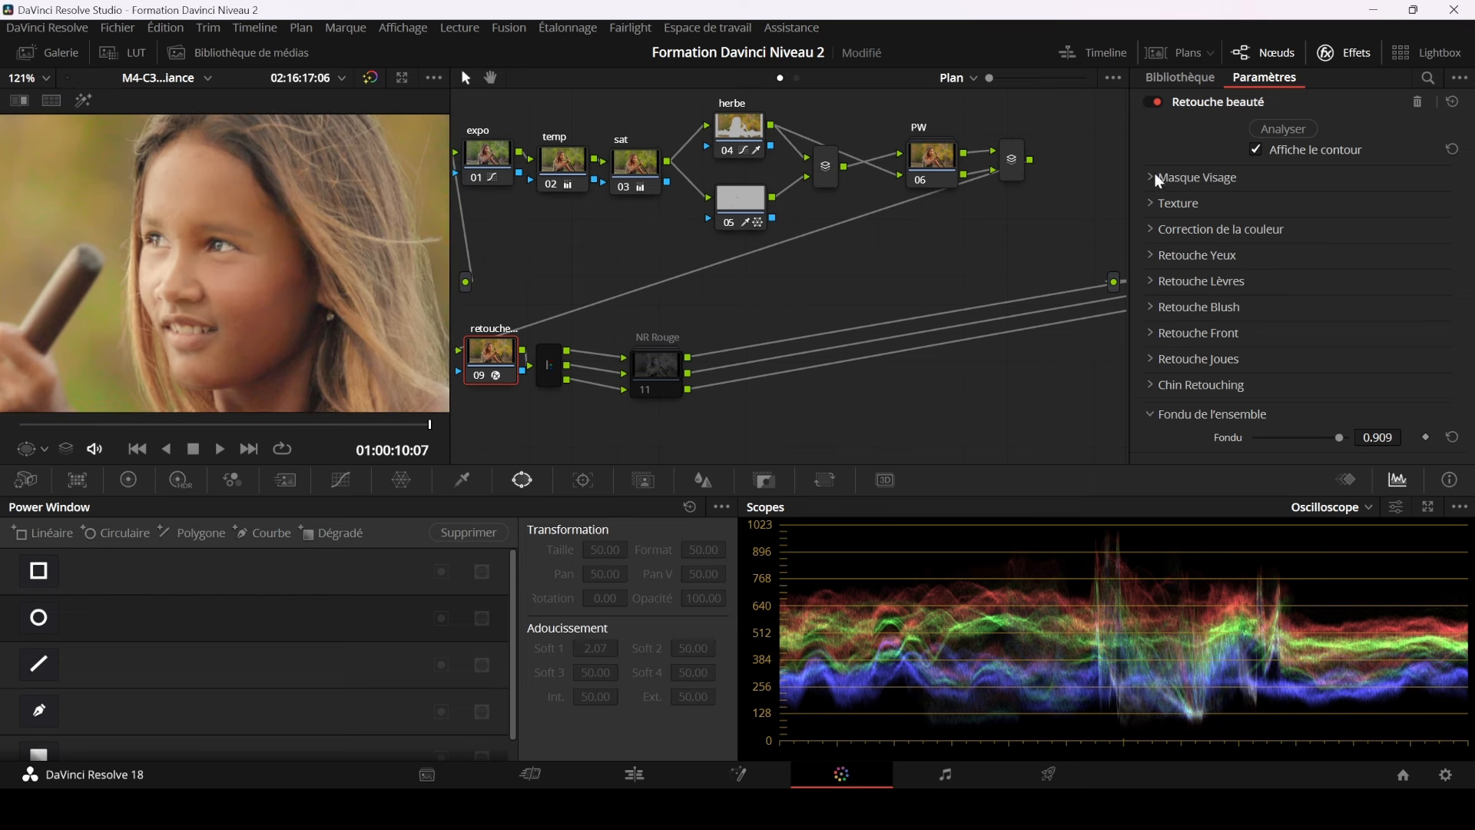
# - Review the Texture and Correction de la couleur settings of the Retouche beauté effect
pyautogui.click(1154, 204)
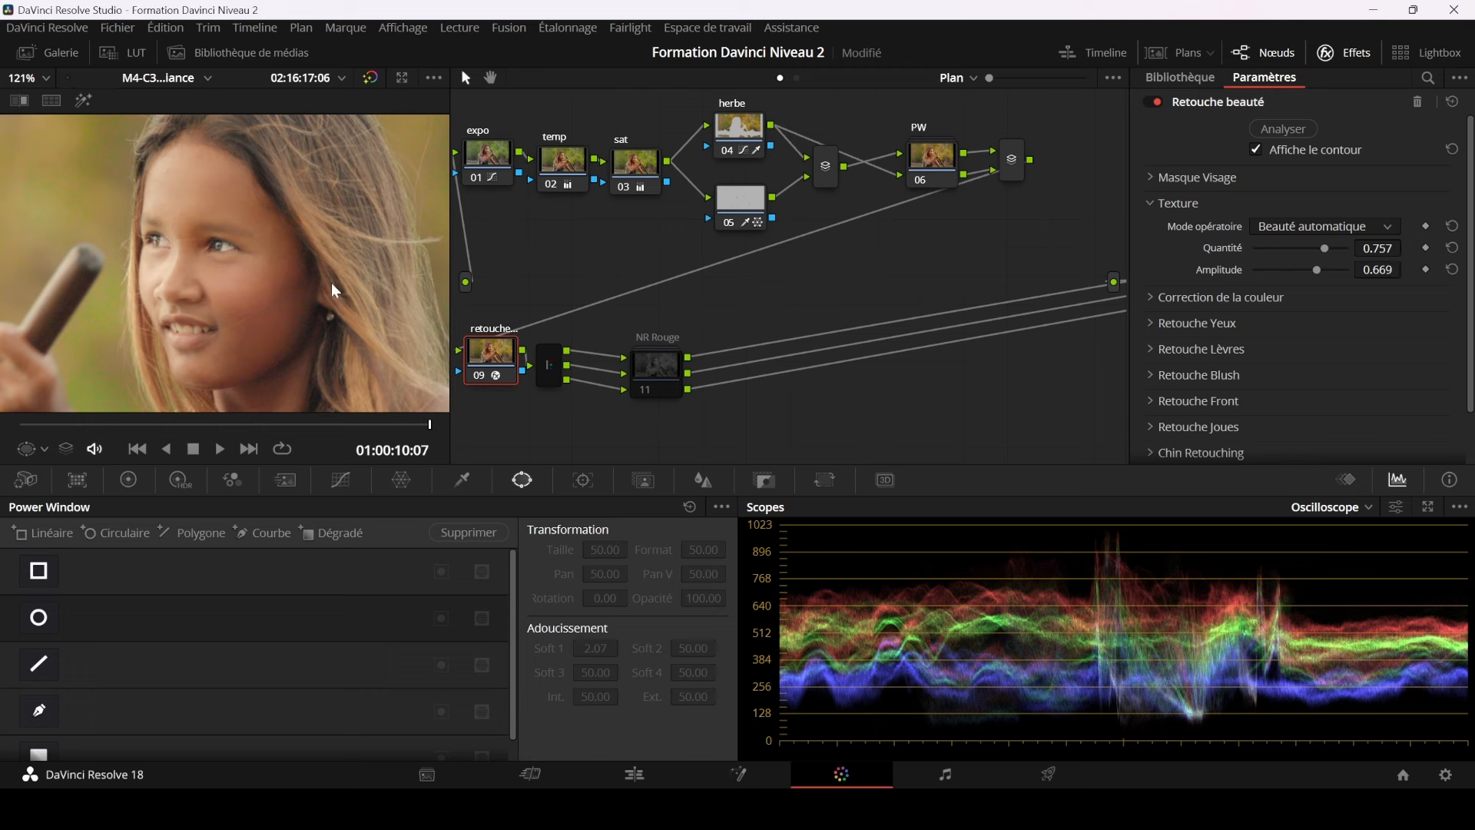
pyautogui.click(1156, 204)
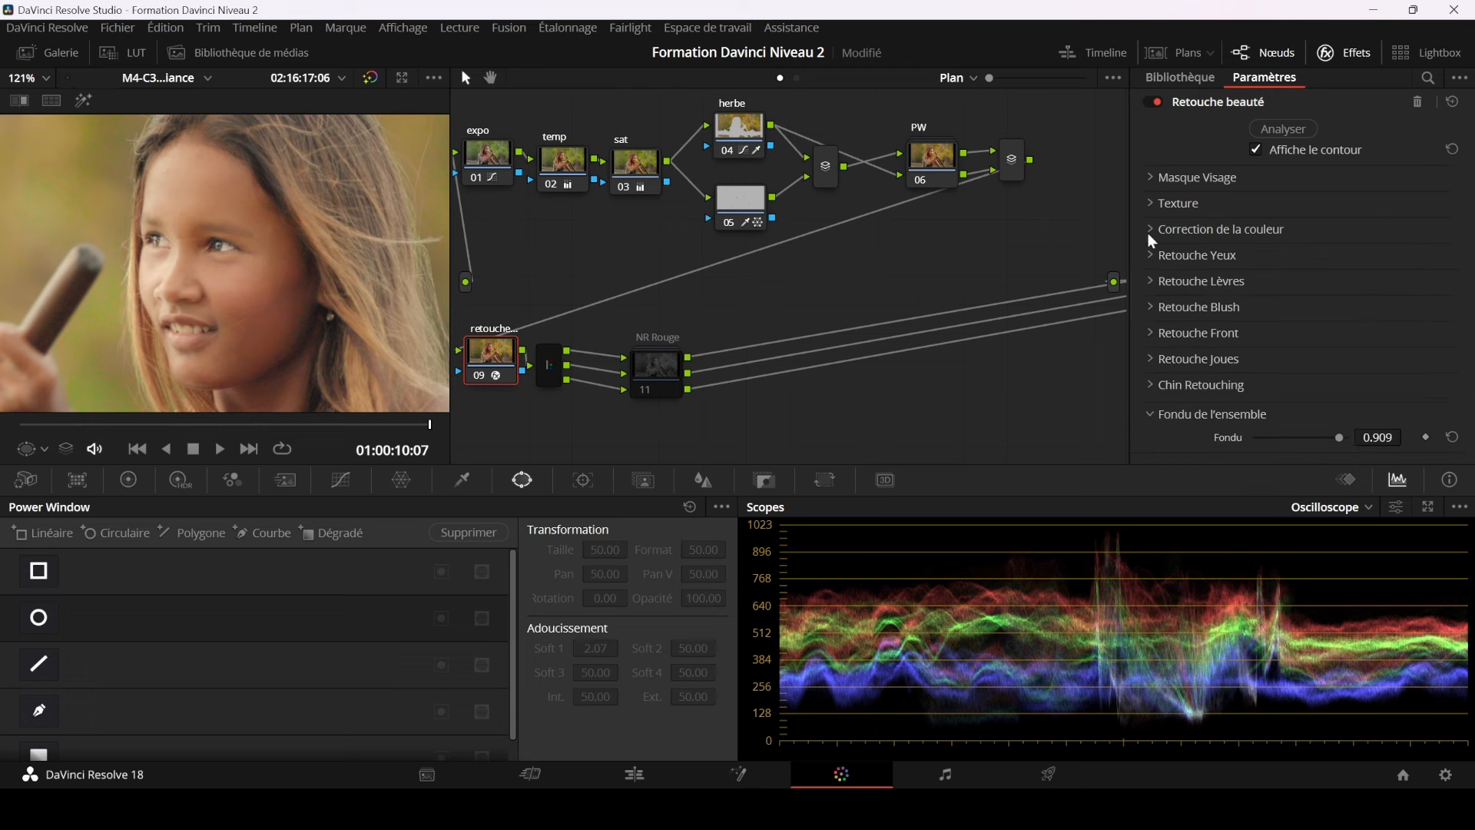
pyautogui.click(1154, 229)
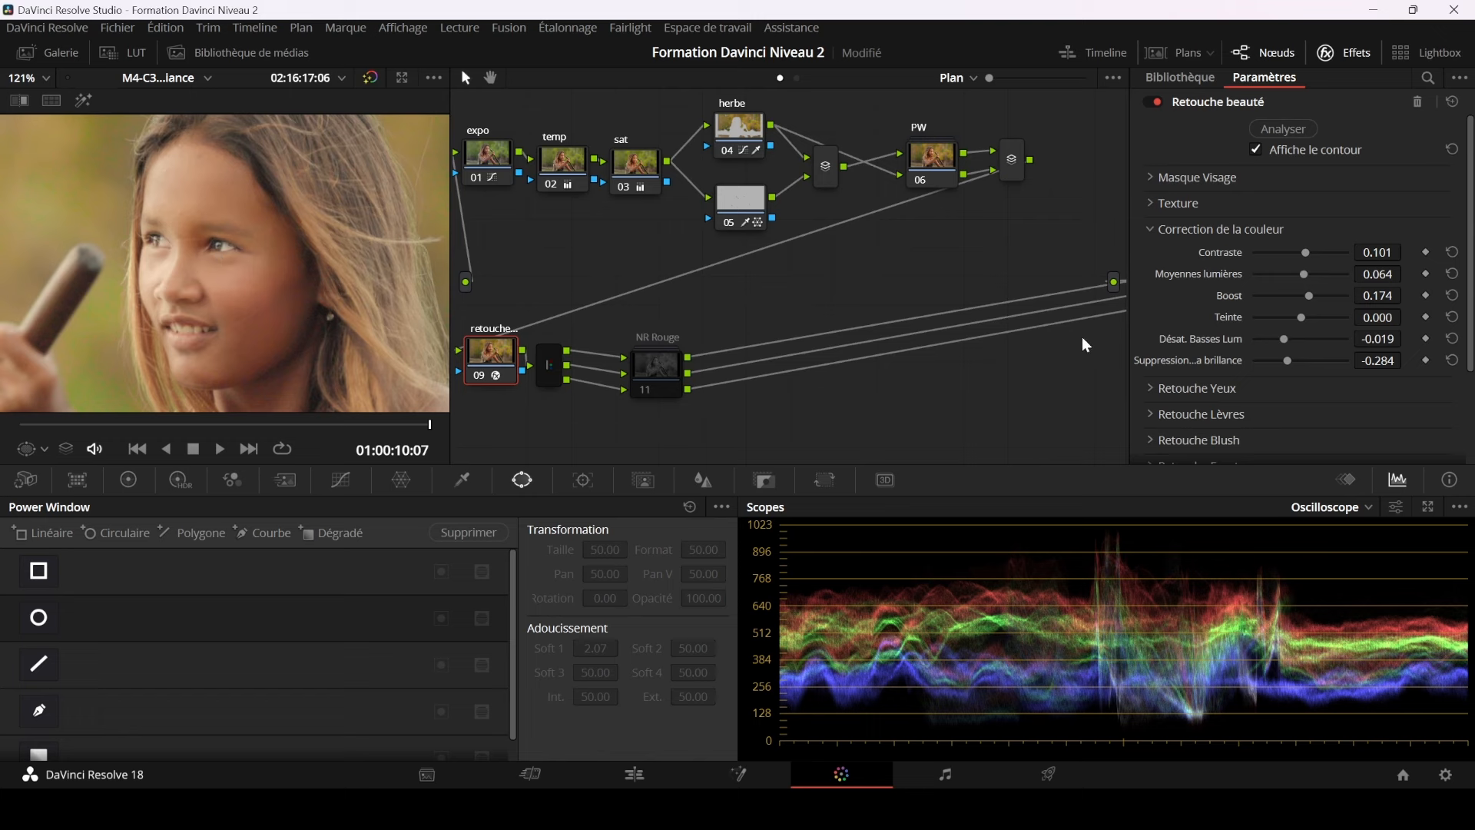
pyautogui.click(1151, 229)
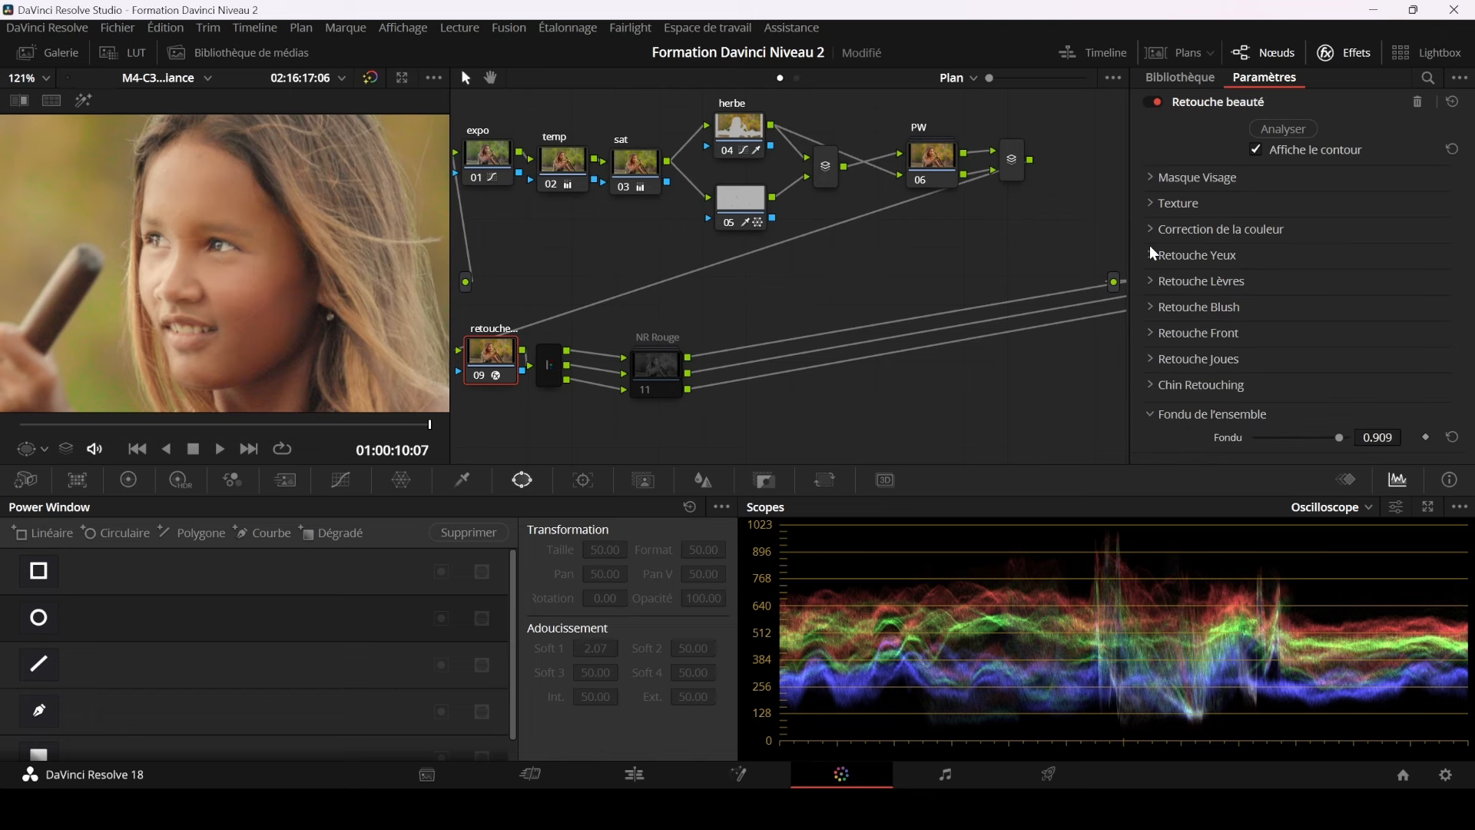
# - Set Brillance to 0.504 in the Retouche Yeux settings while viewing the eyes up close
pyautogui.click(1152, 254)
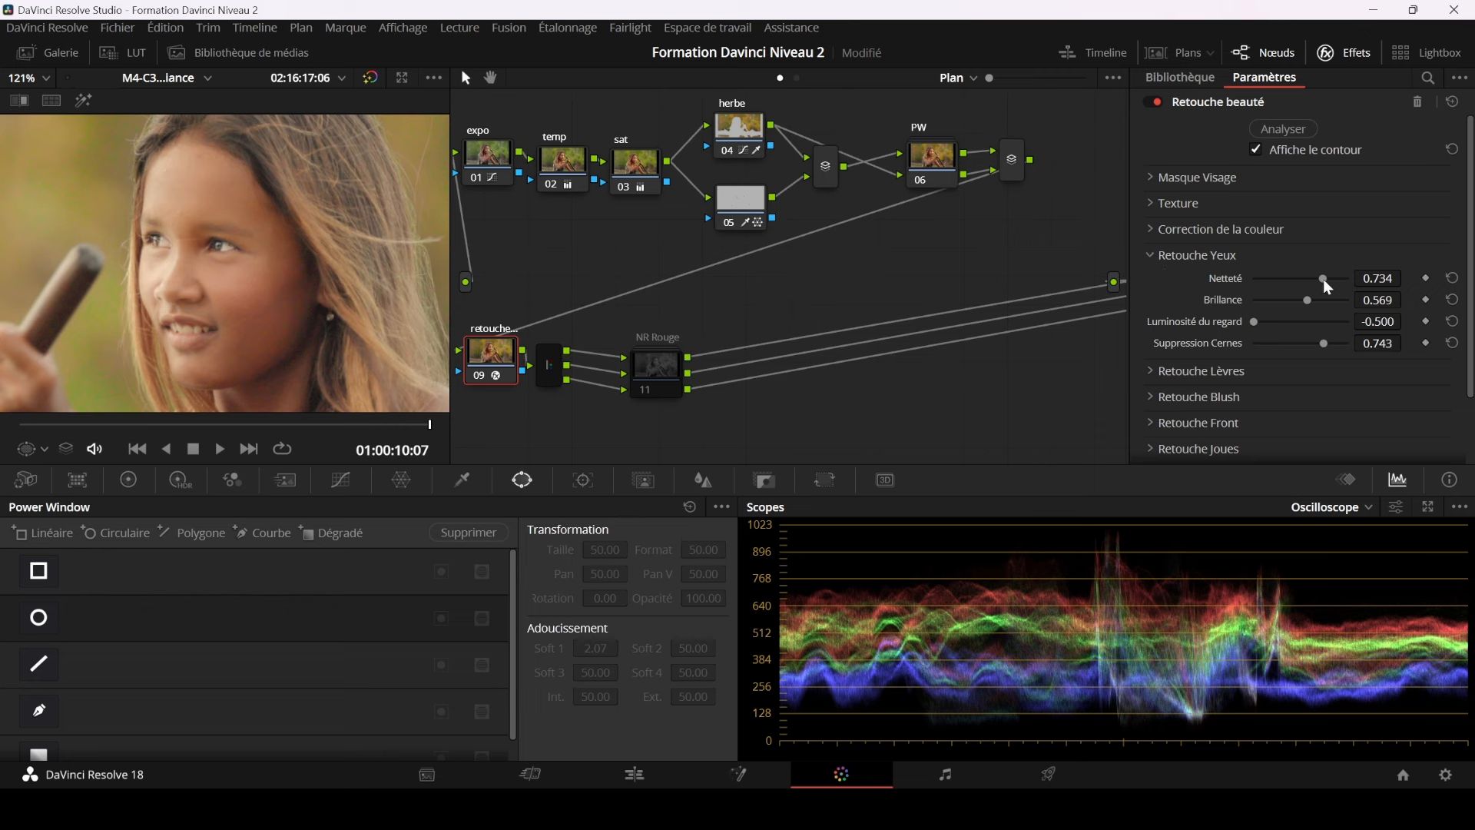
pyautogui.scroll(8, 349, 281)
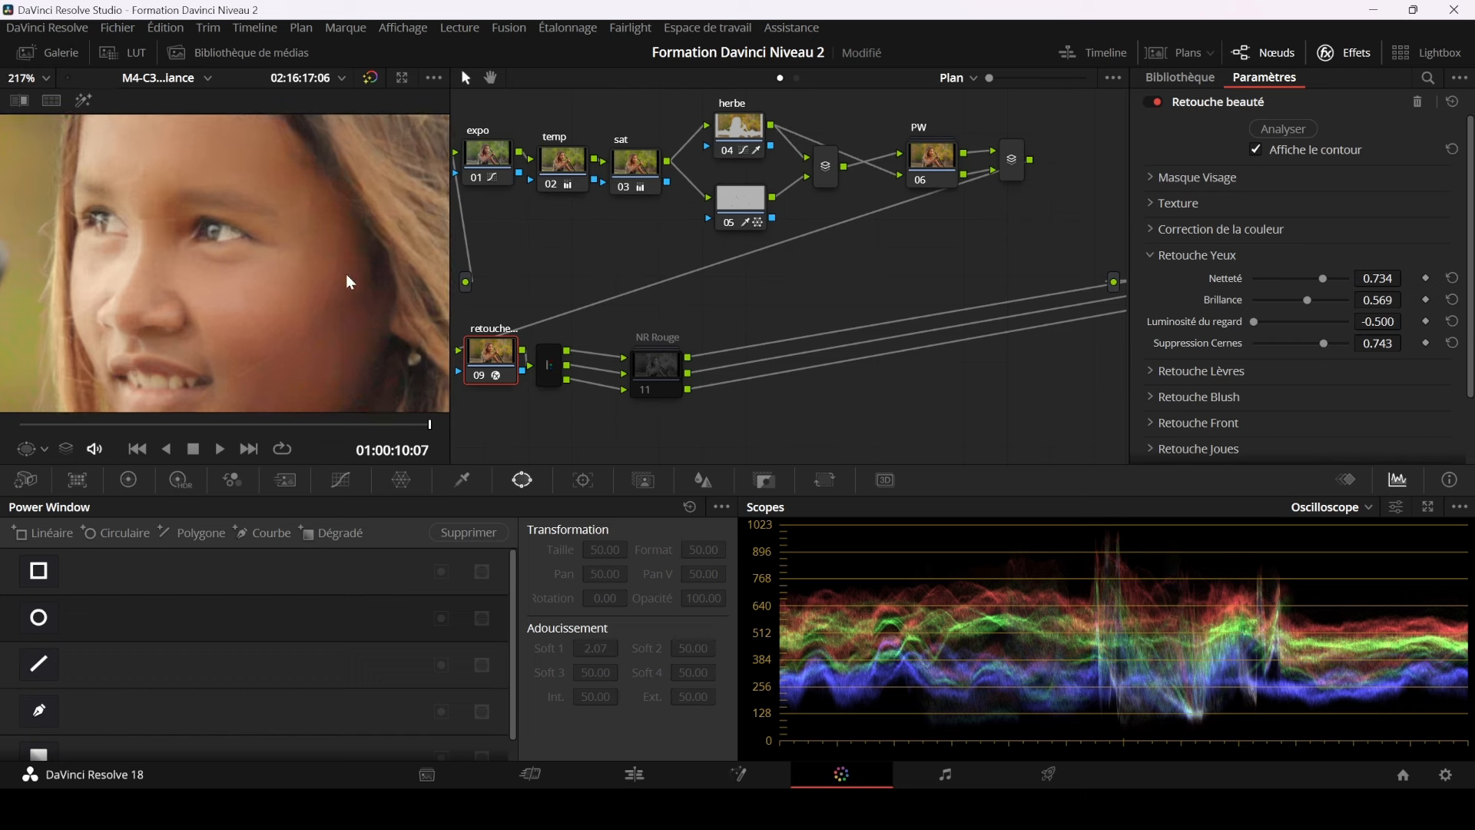
pyautogui.scroll(2, 350, 281)
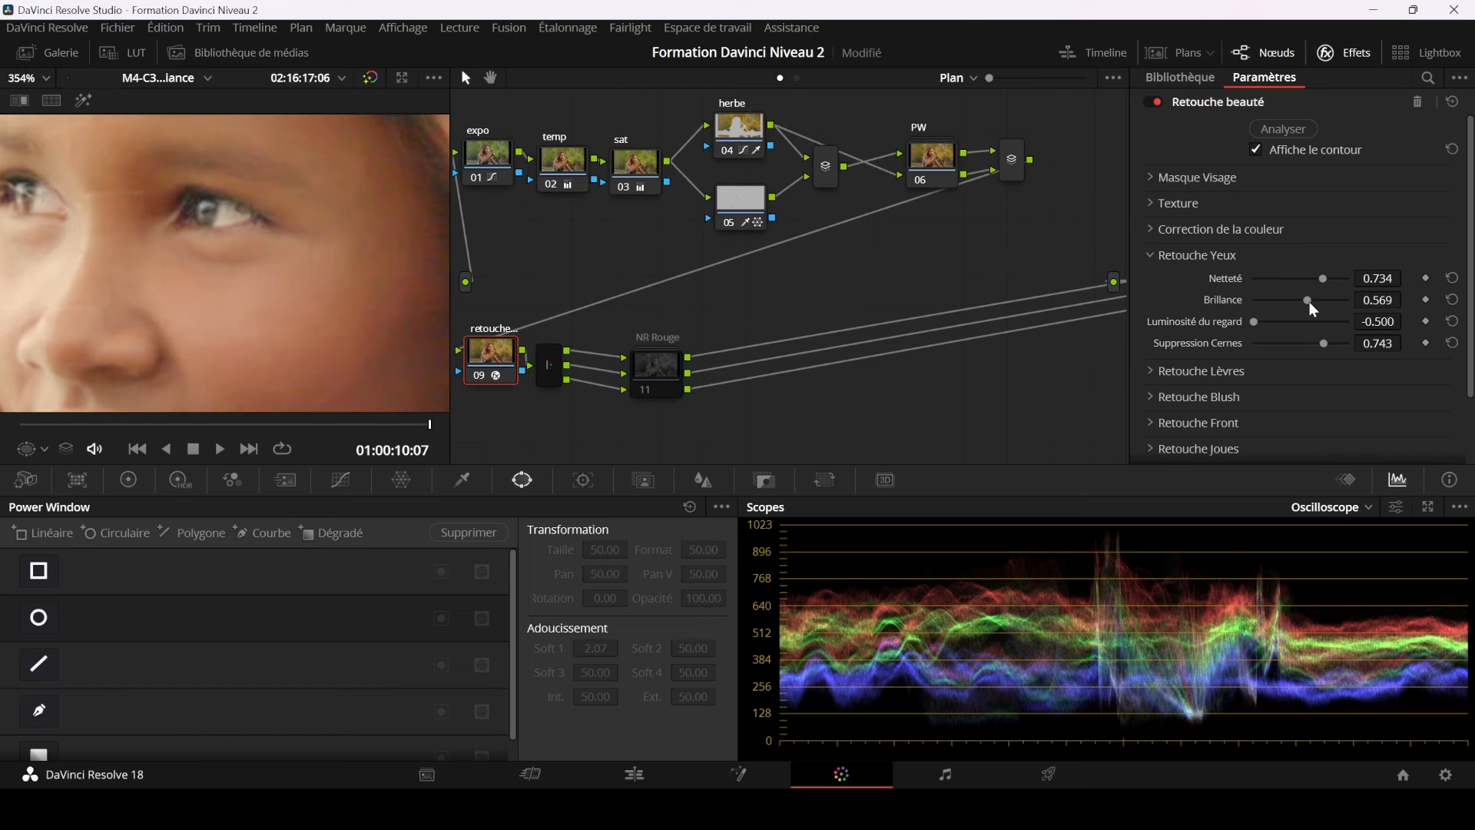
pyautogui.moveTo(1312, 307)
pyautogui.mouseDown()
pyautogui.moveTo(1253, 305)
pyautogui.moveTo(1304, 302)
pyautogui.mouseUp()
pyautogui.scroll(-2, 338, 247)
# - Widen the viewer and examine the eyes with Luminosité du regard at its minimum of -0.500
pyautogui.moveTo(452, 242); pyautogui.dragTo(575, 242)
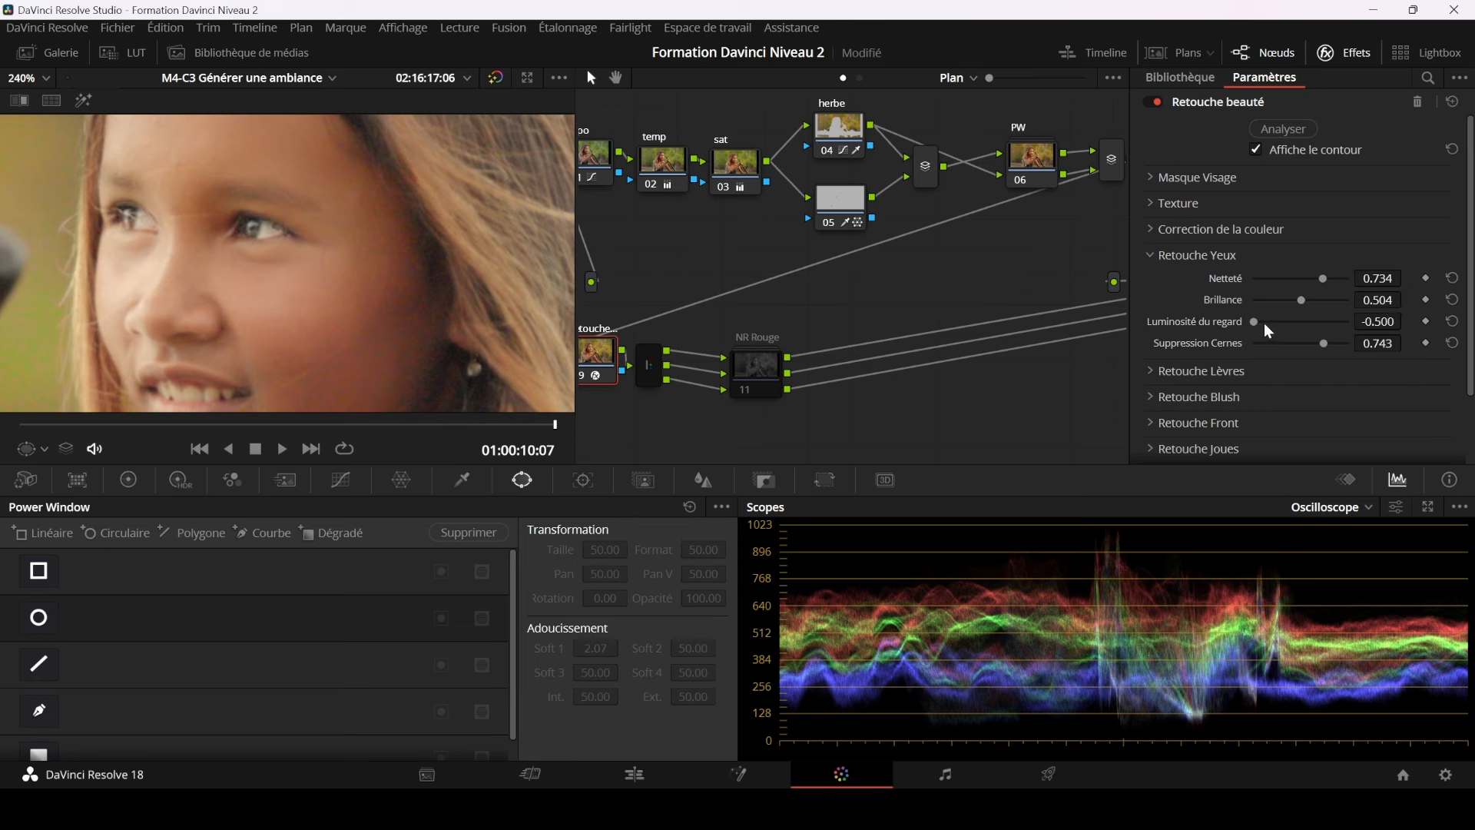
pyautogui.moveTo(1256, 321); pyautogui.dragTo(1211, 320)
pyautogui.scroll(-5, 426, 266)
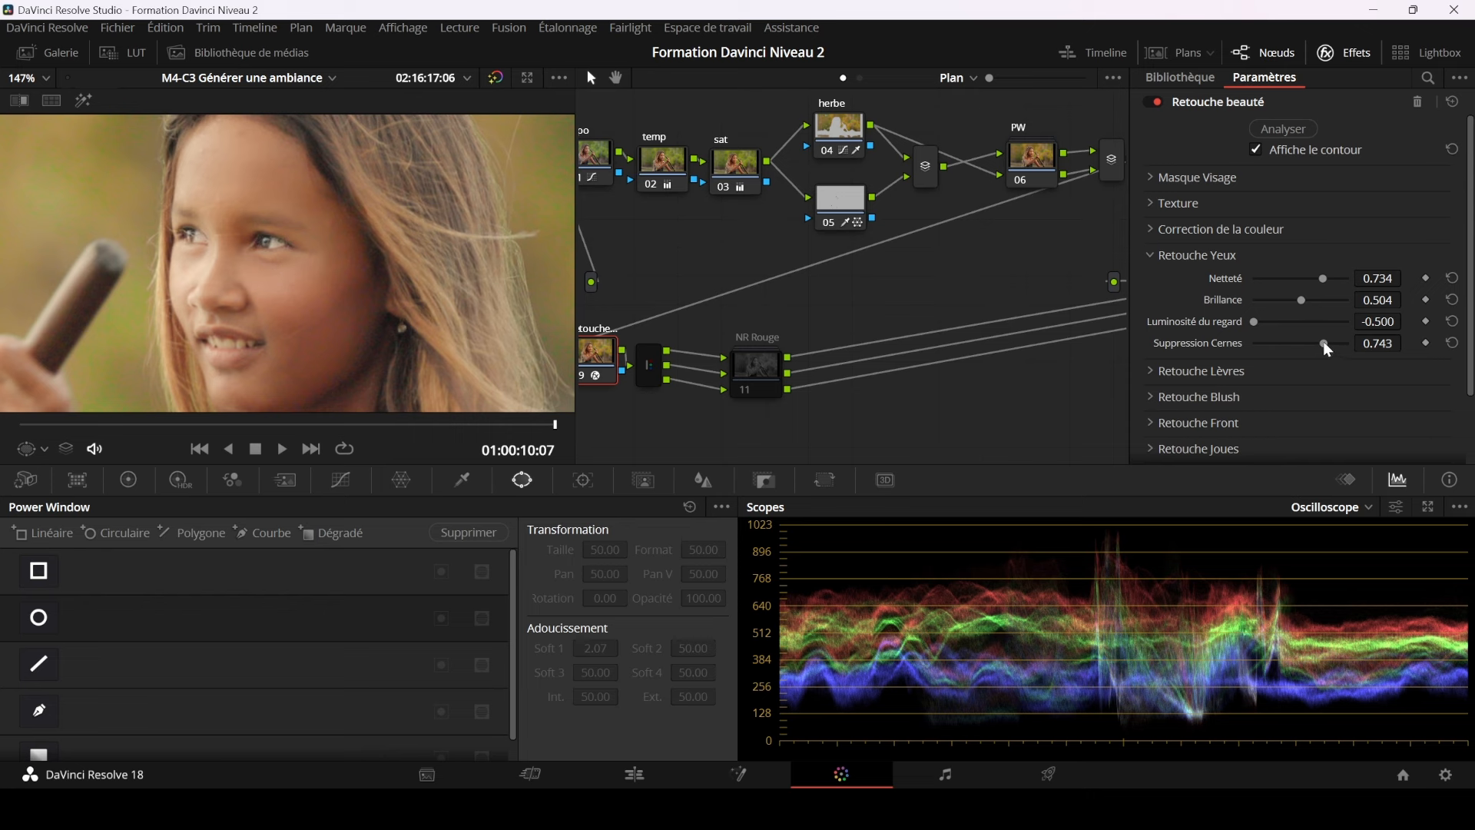
pyautogui.scroll(2, 254, 339)
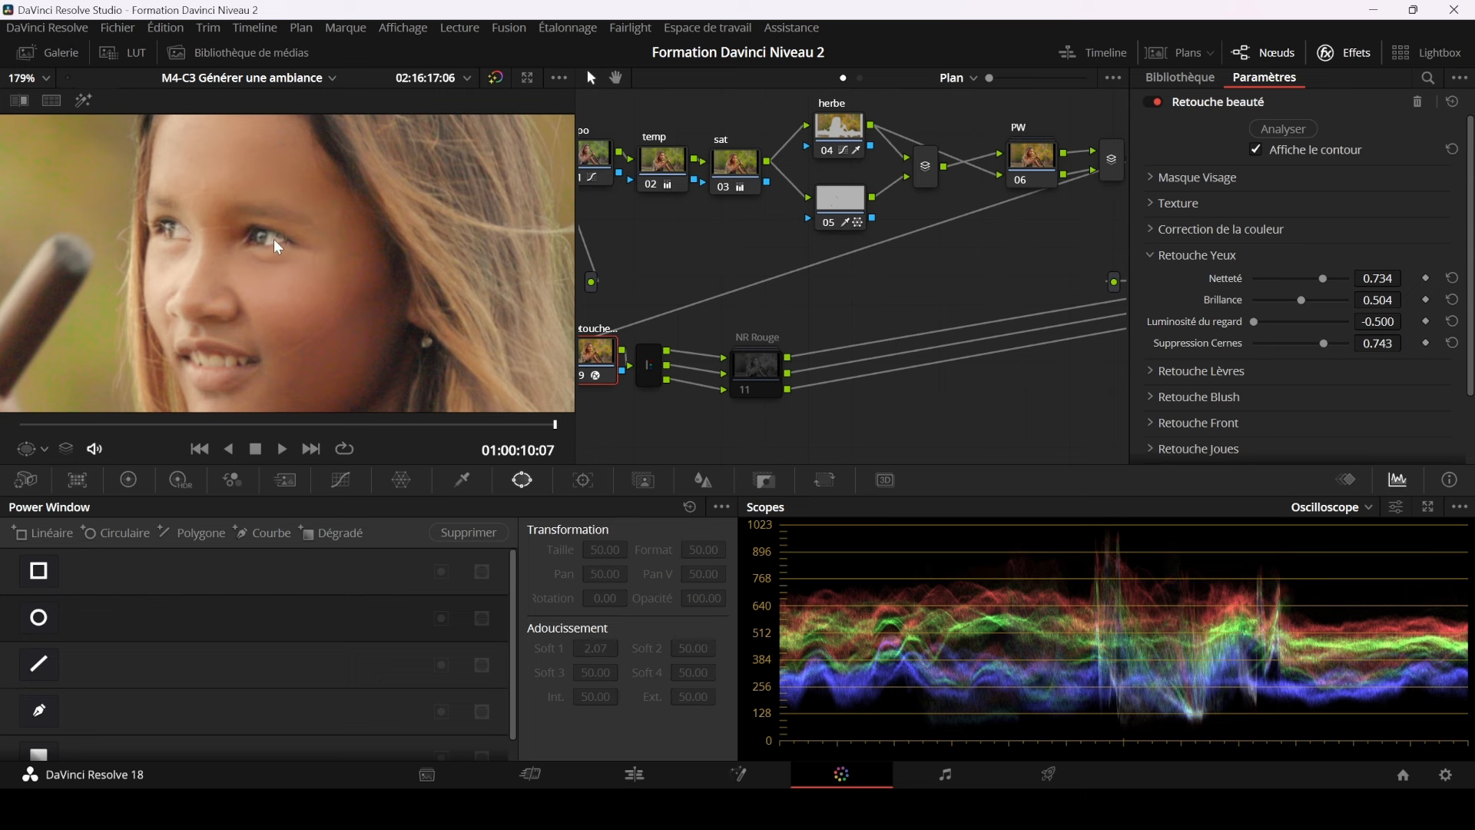
pyautogui.scroll(-3, 278, 246)
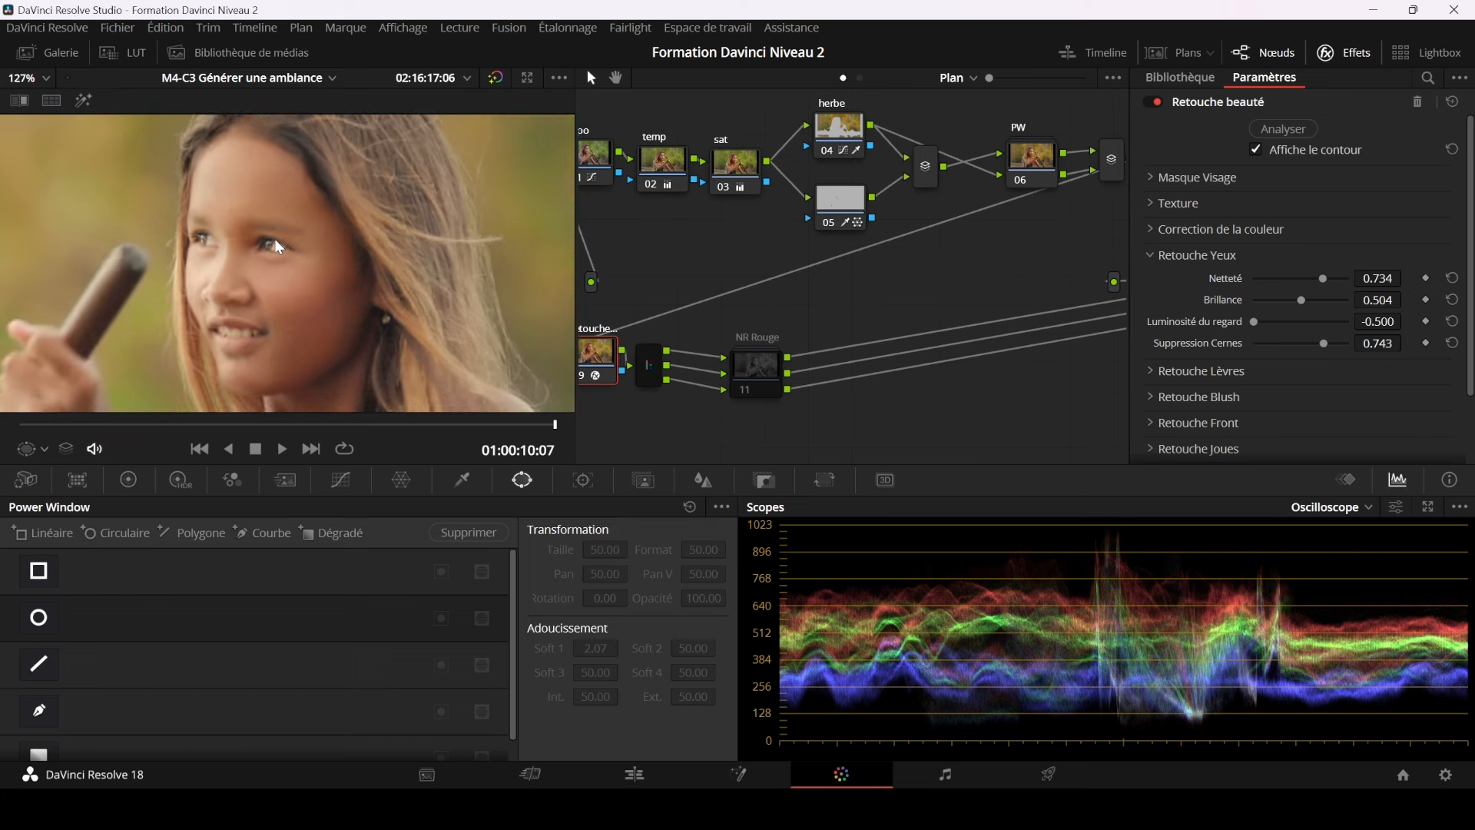
pyautogui.click(1151, 256)
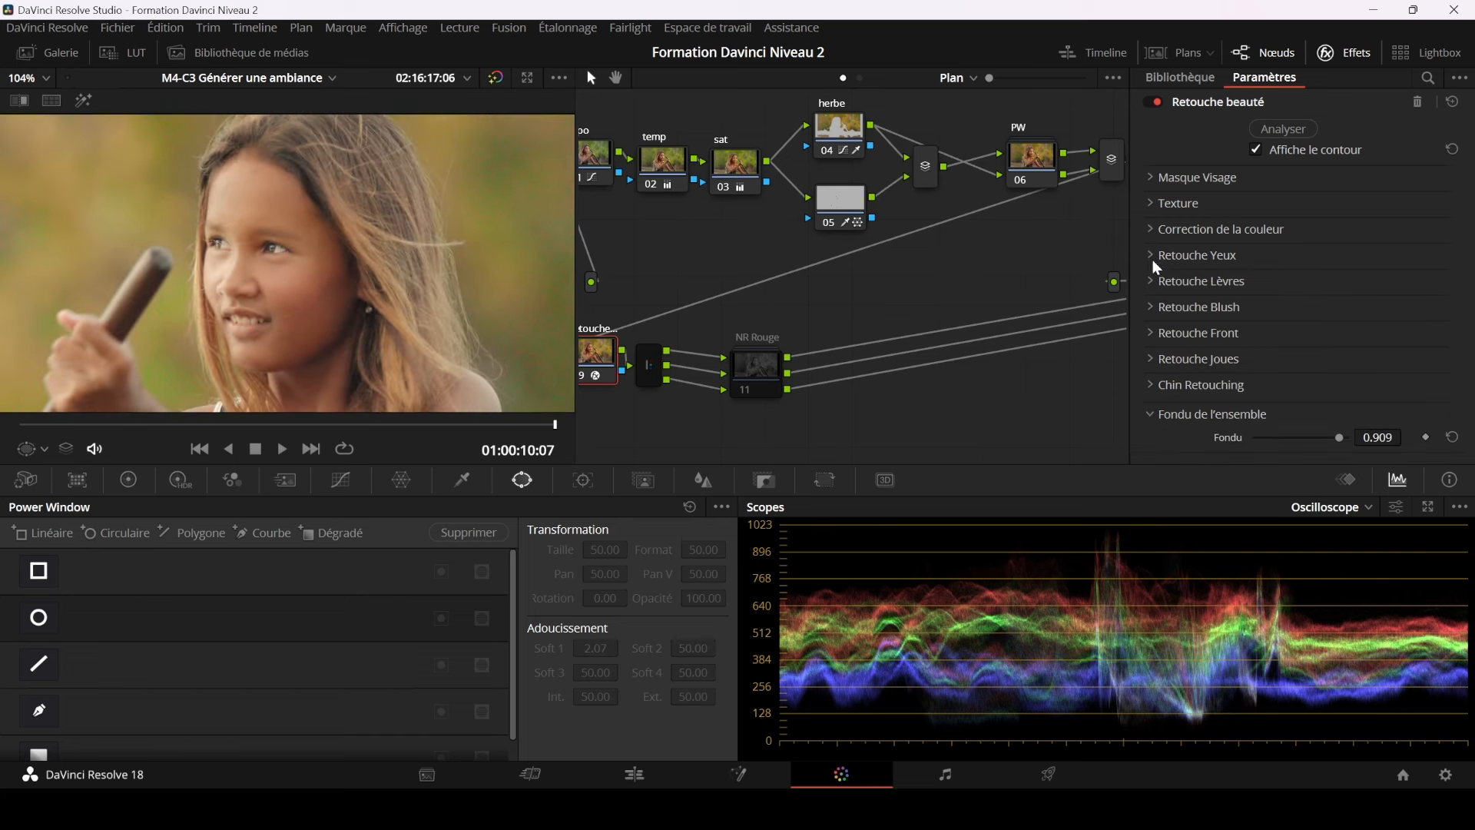
# - Review the Retouche Lèvres and Retouche Blush settings of the Retouche beauté effect
pyautogui.click(1154, 281)
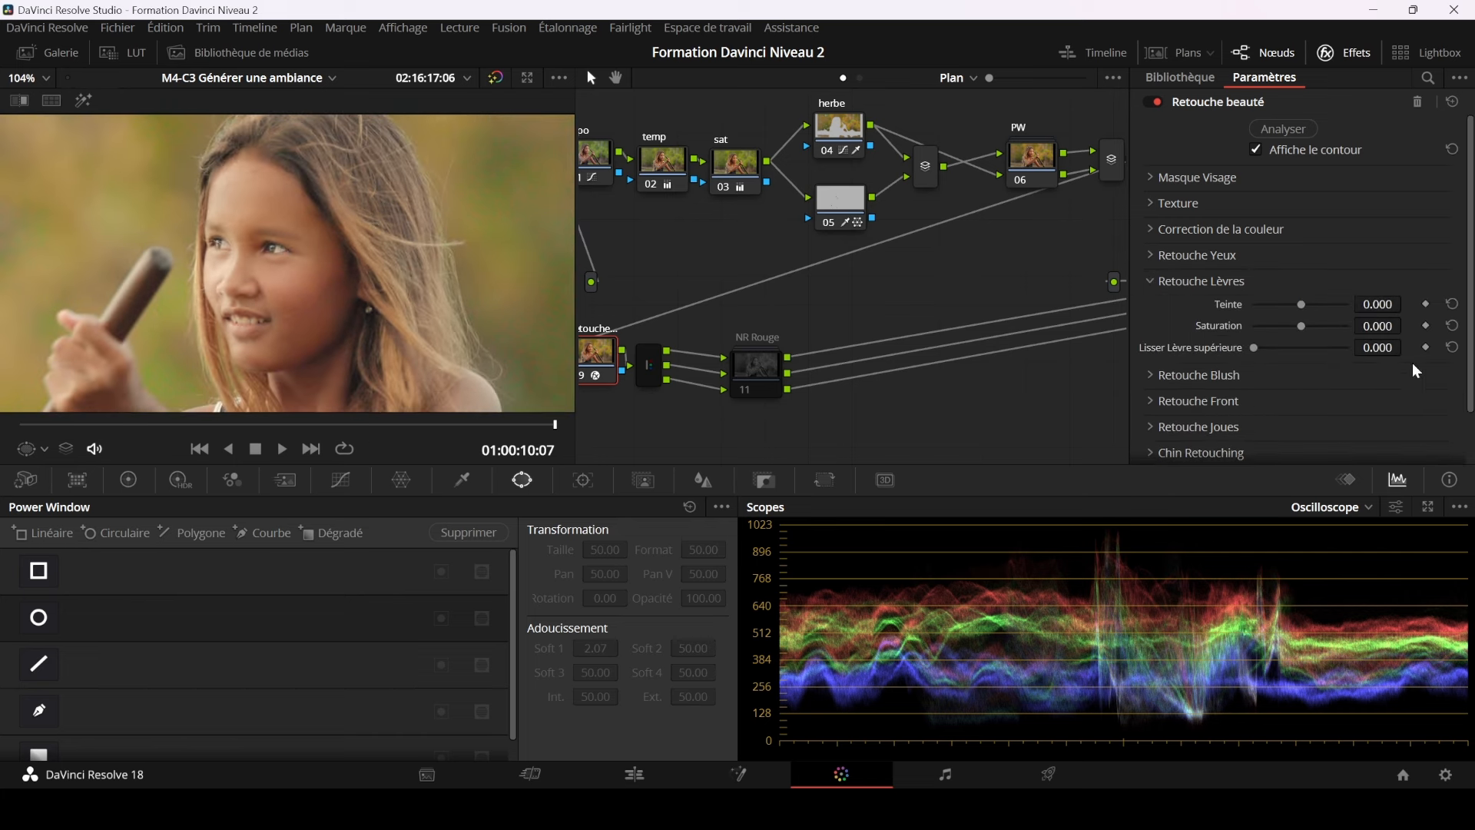
pyautogui.click(1153, 281)
pyautogui.click(1155, 307)
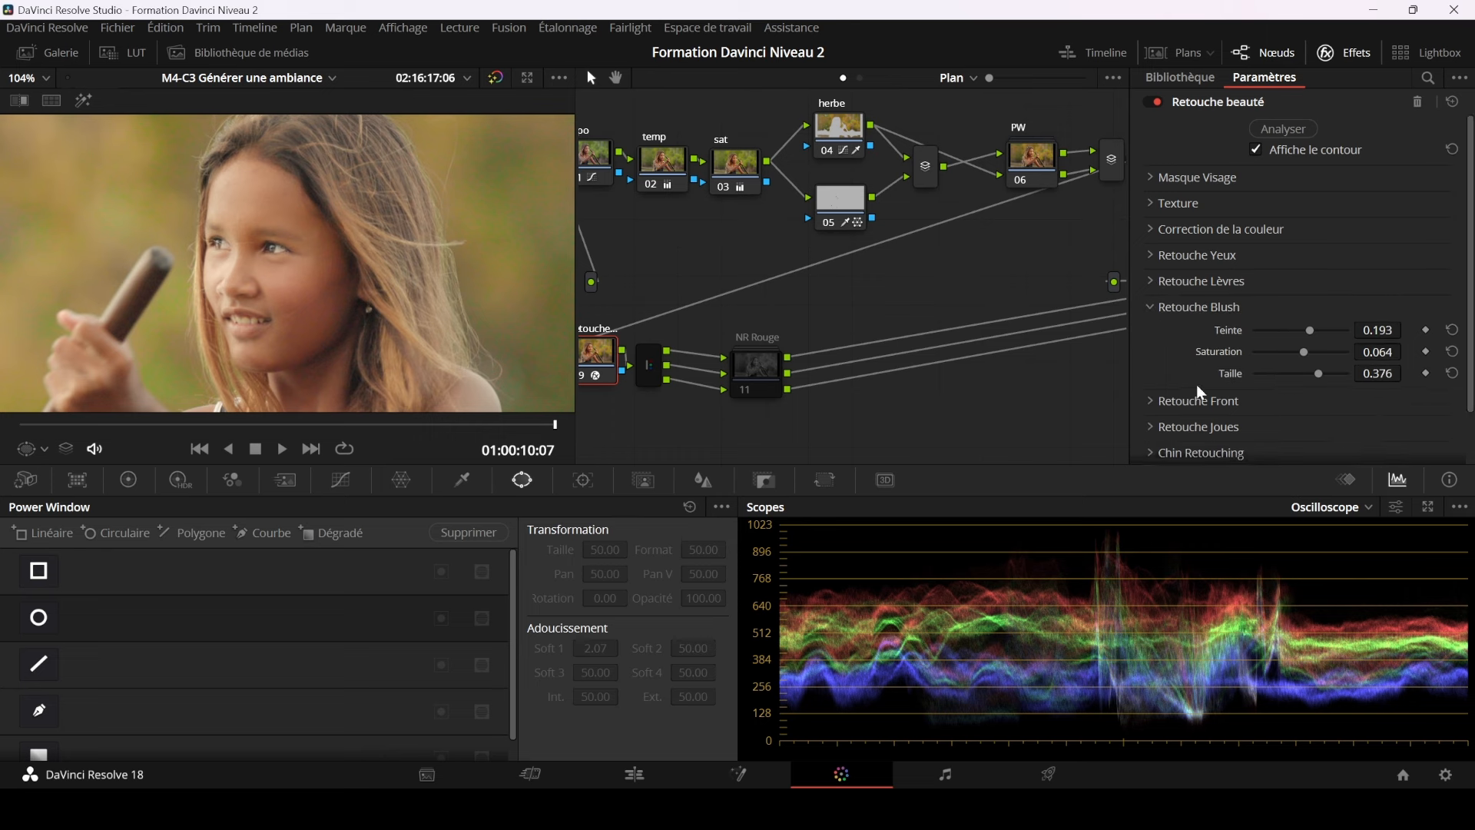
pyautogui.click(1152, 303)
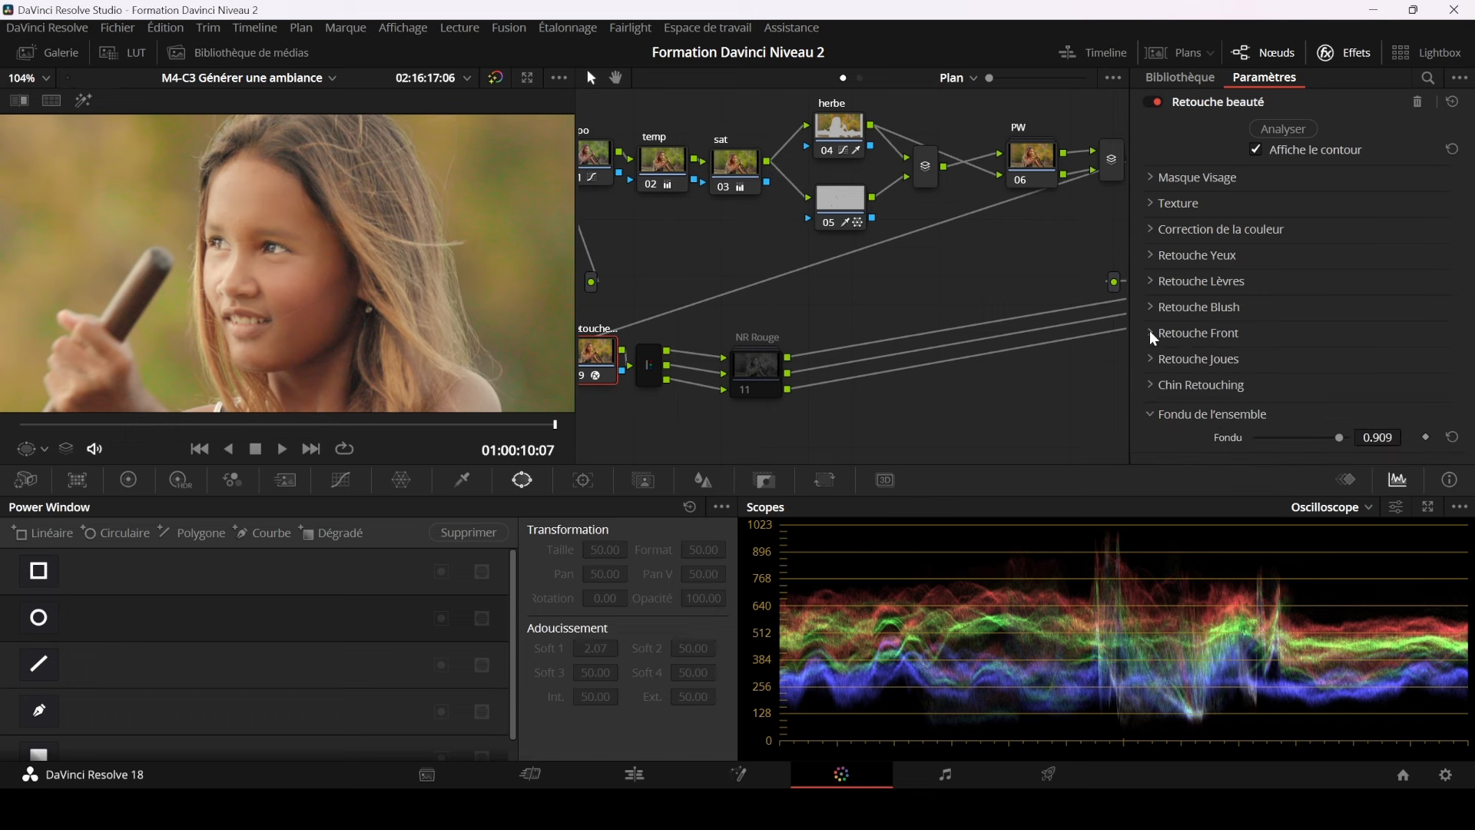
# - Review the Retouche Front and Retouche Joues settings of the Retouche beauté effect against the girl's face
pyautogui.click(1149, 332)
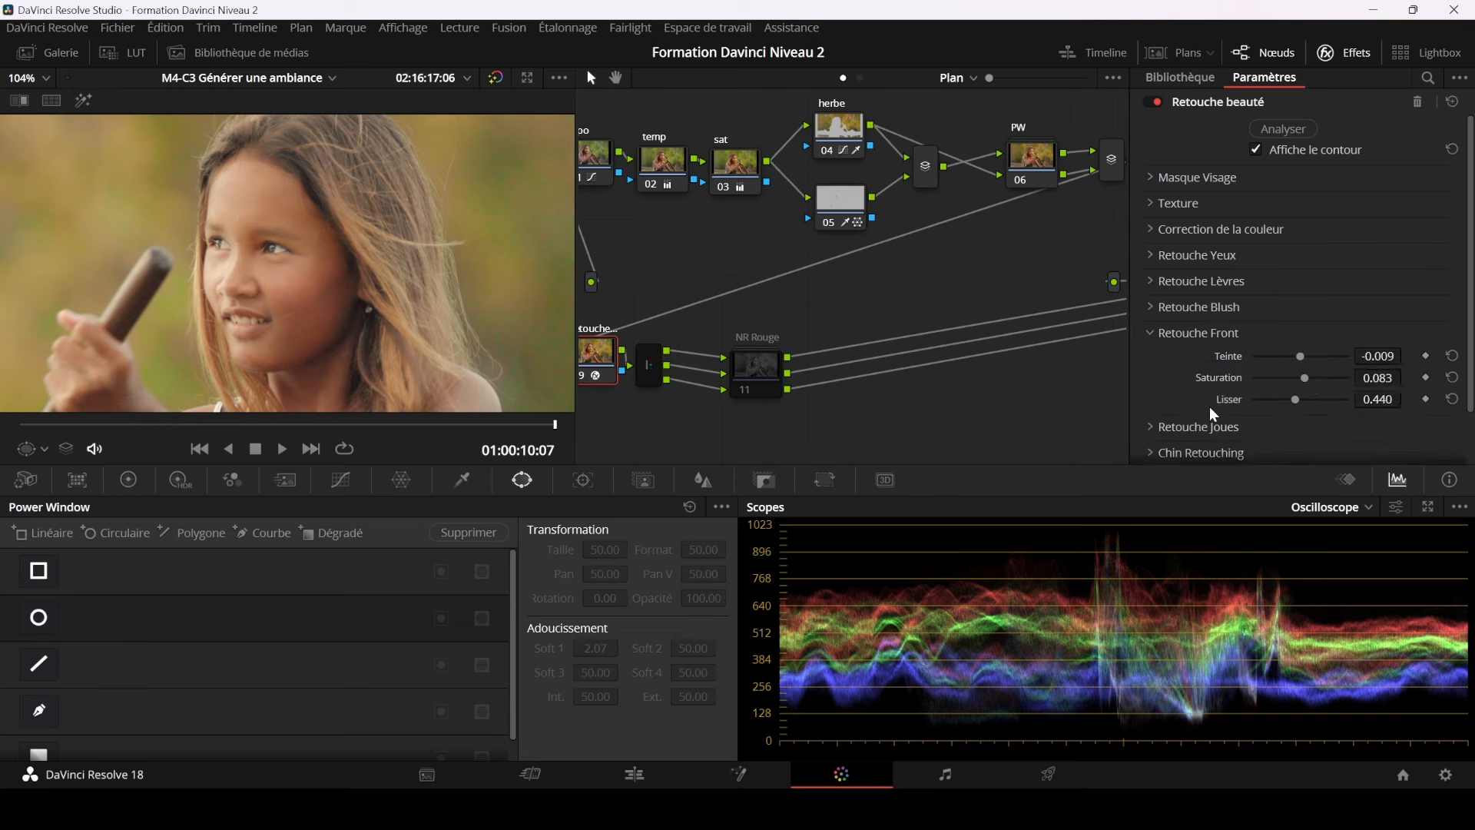
pyautogui.click(1147, 333)
pyautogui.click(1151, 357)
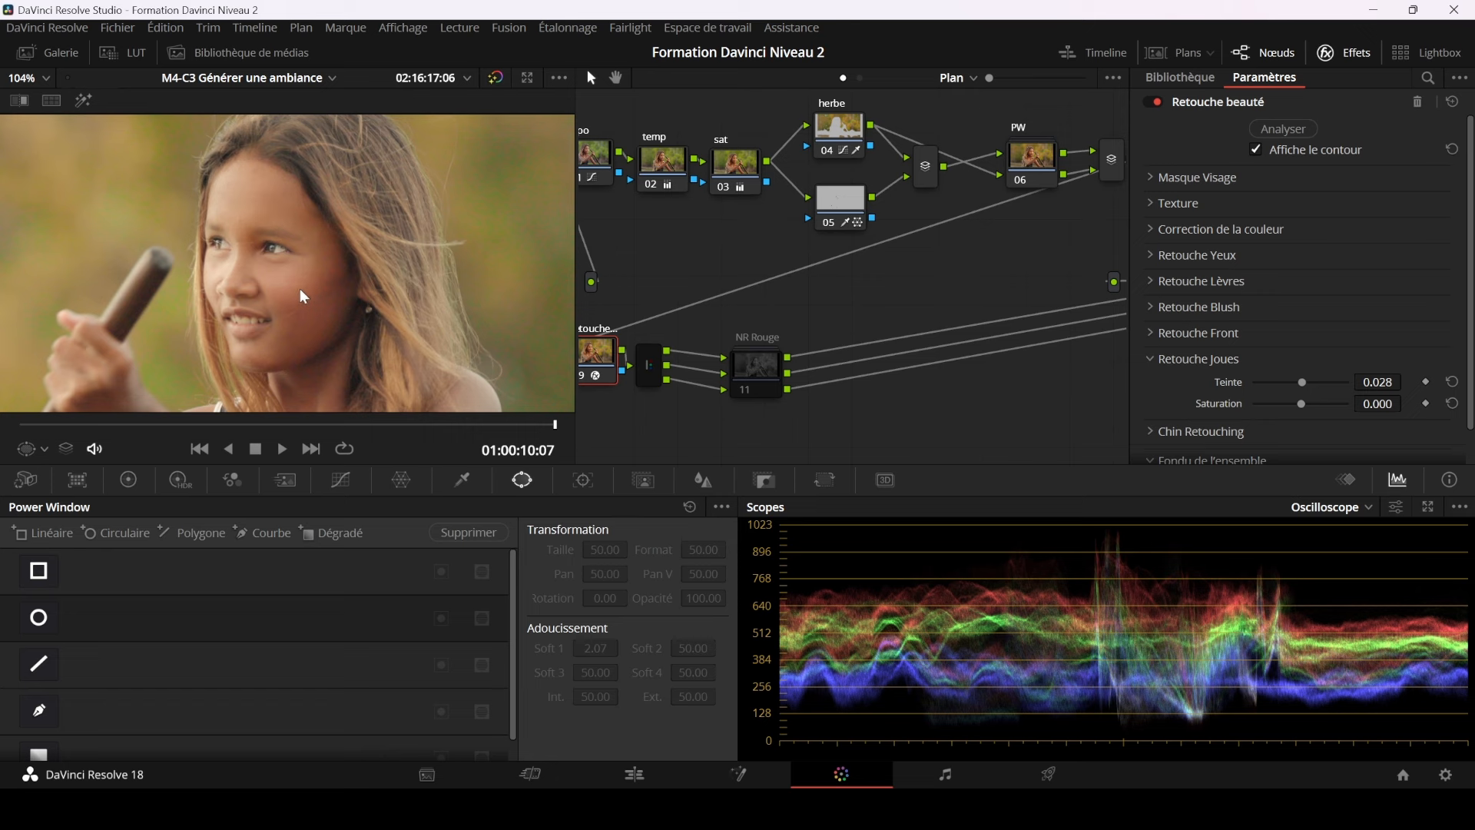
pyautogui.click(1150, 359)
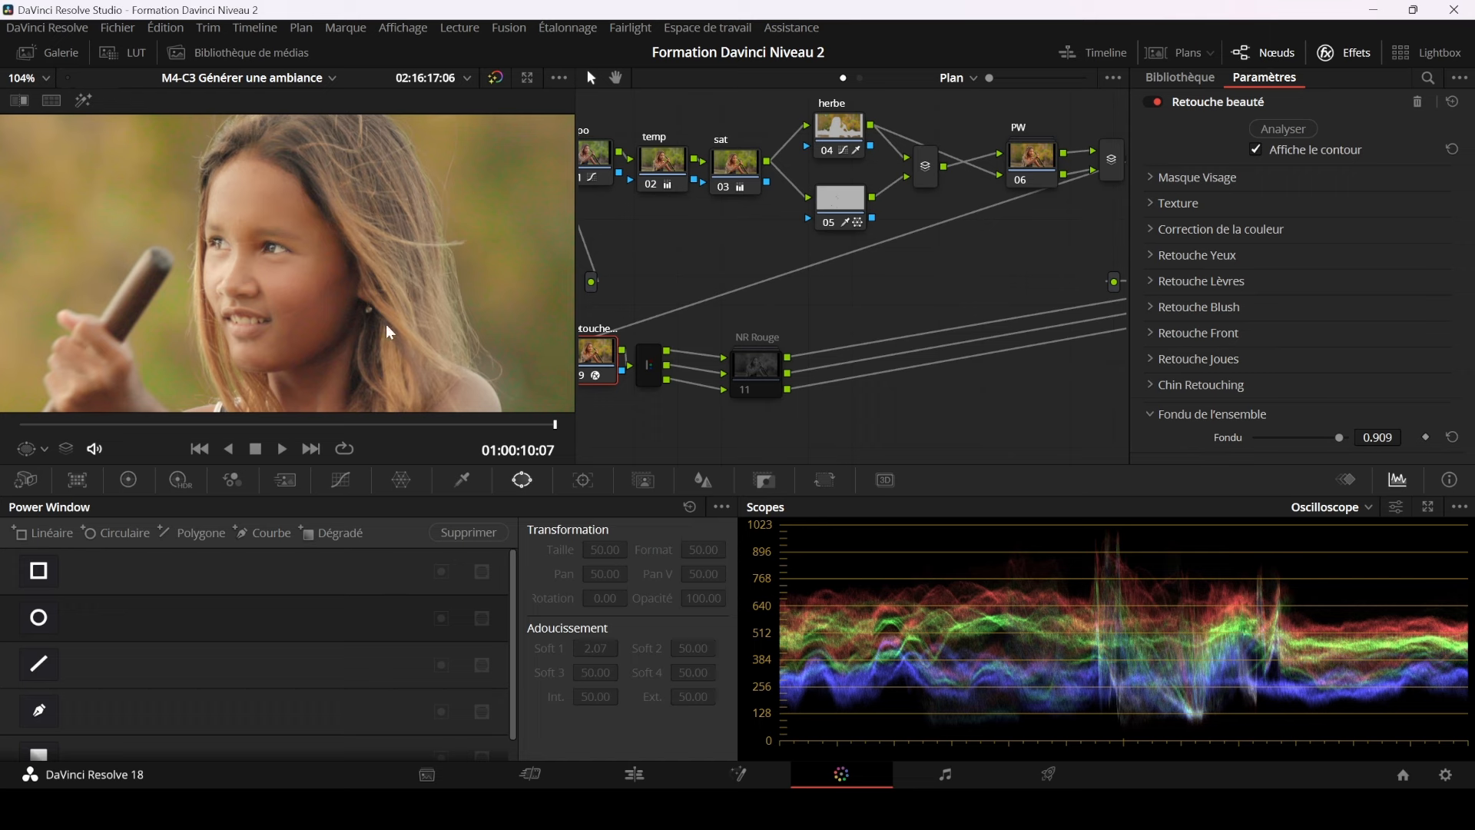
pyautogui.scroll(-2, 386, 324)
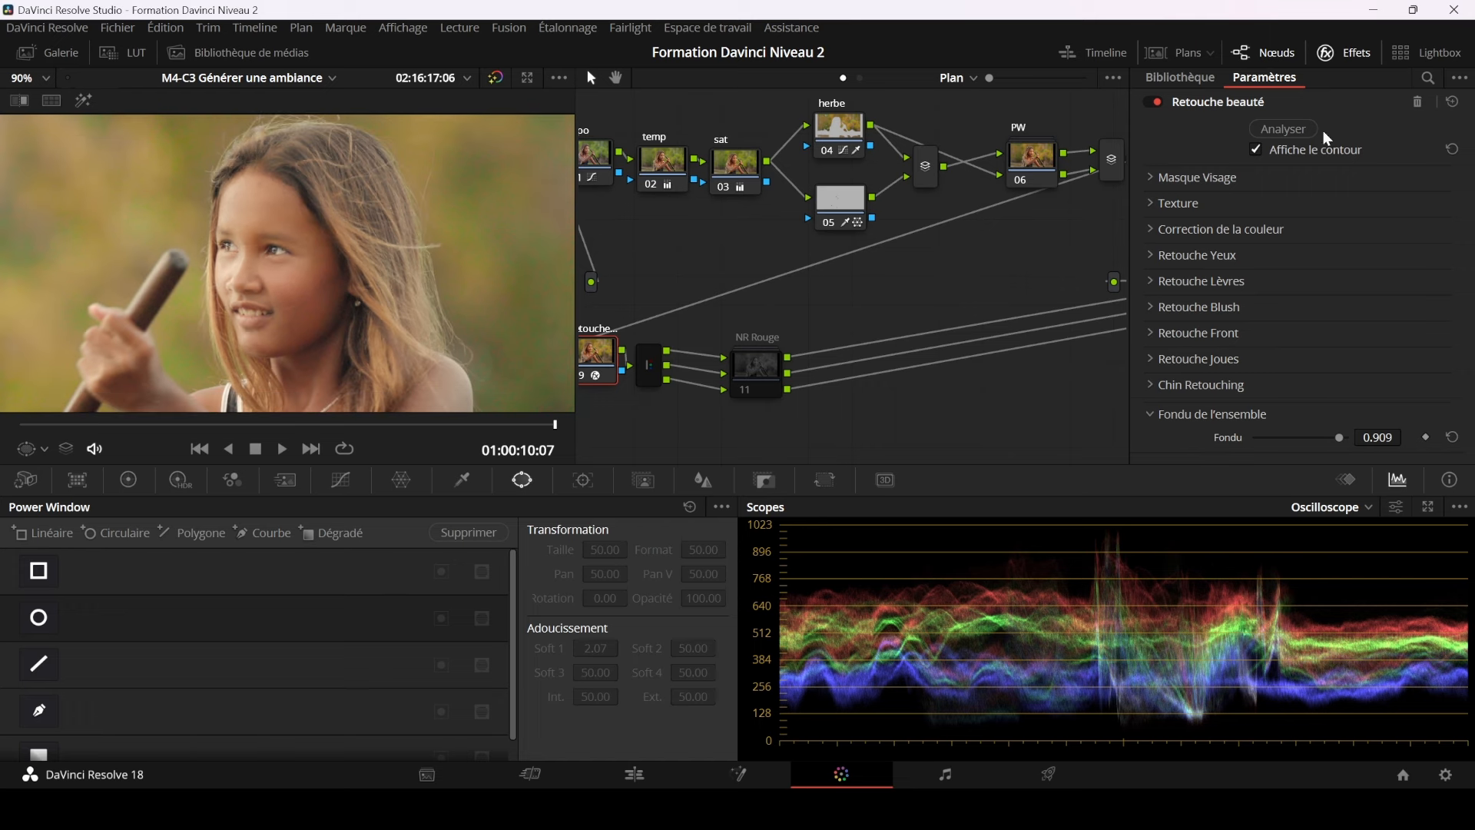
# - Hide the effect settings and check the retouche node's result on the face up close
pyautogui.click(1338, 52)
pyautogui.scroll(4, 441, 284)
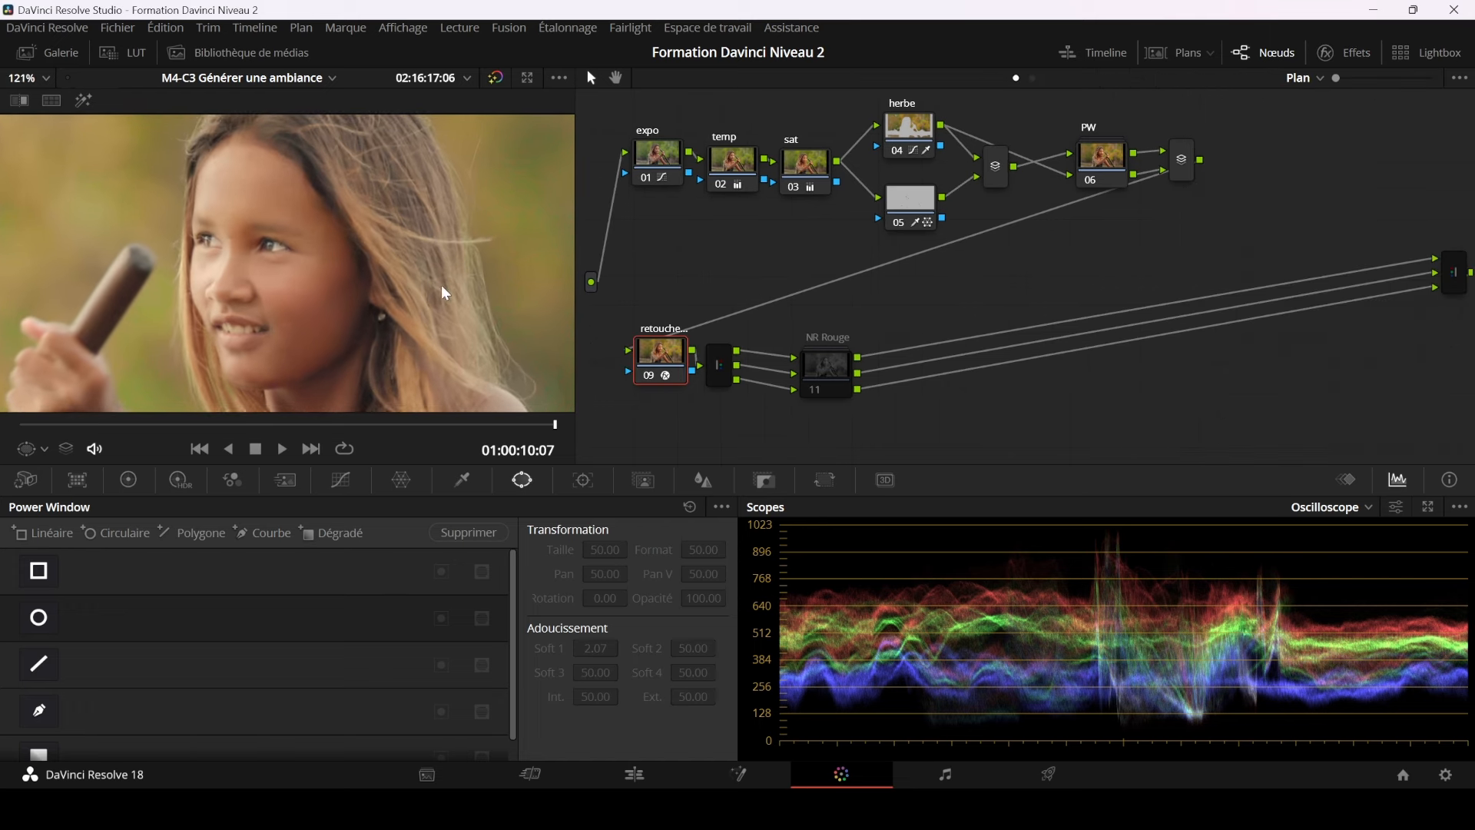
pyautogui.click(650, 377)
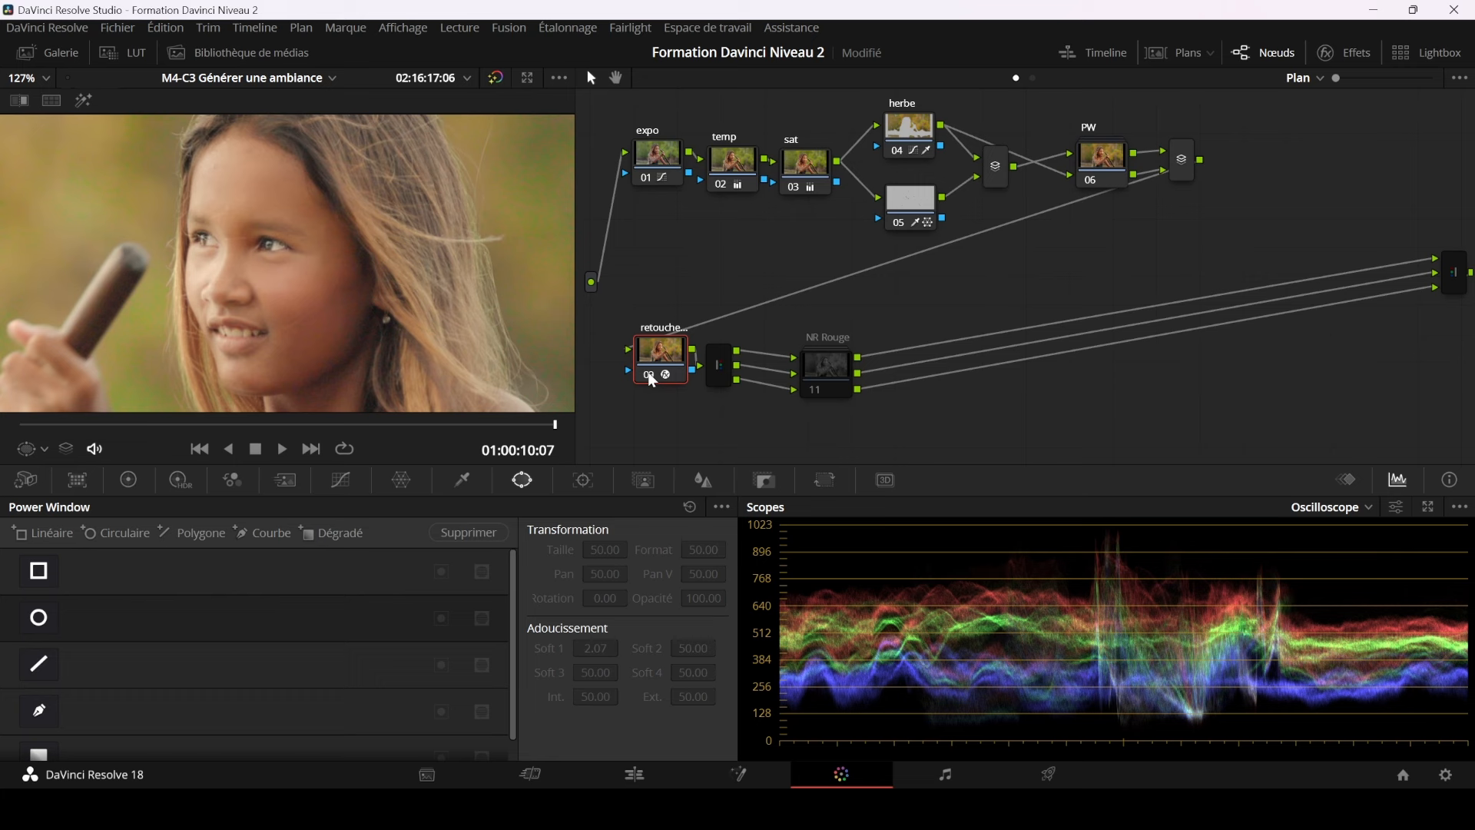
# - Enable the NR Rouge compound node and move it farther from the channel splitter
pyautogui.click(725, 366)
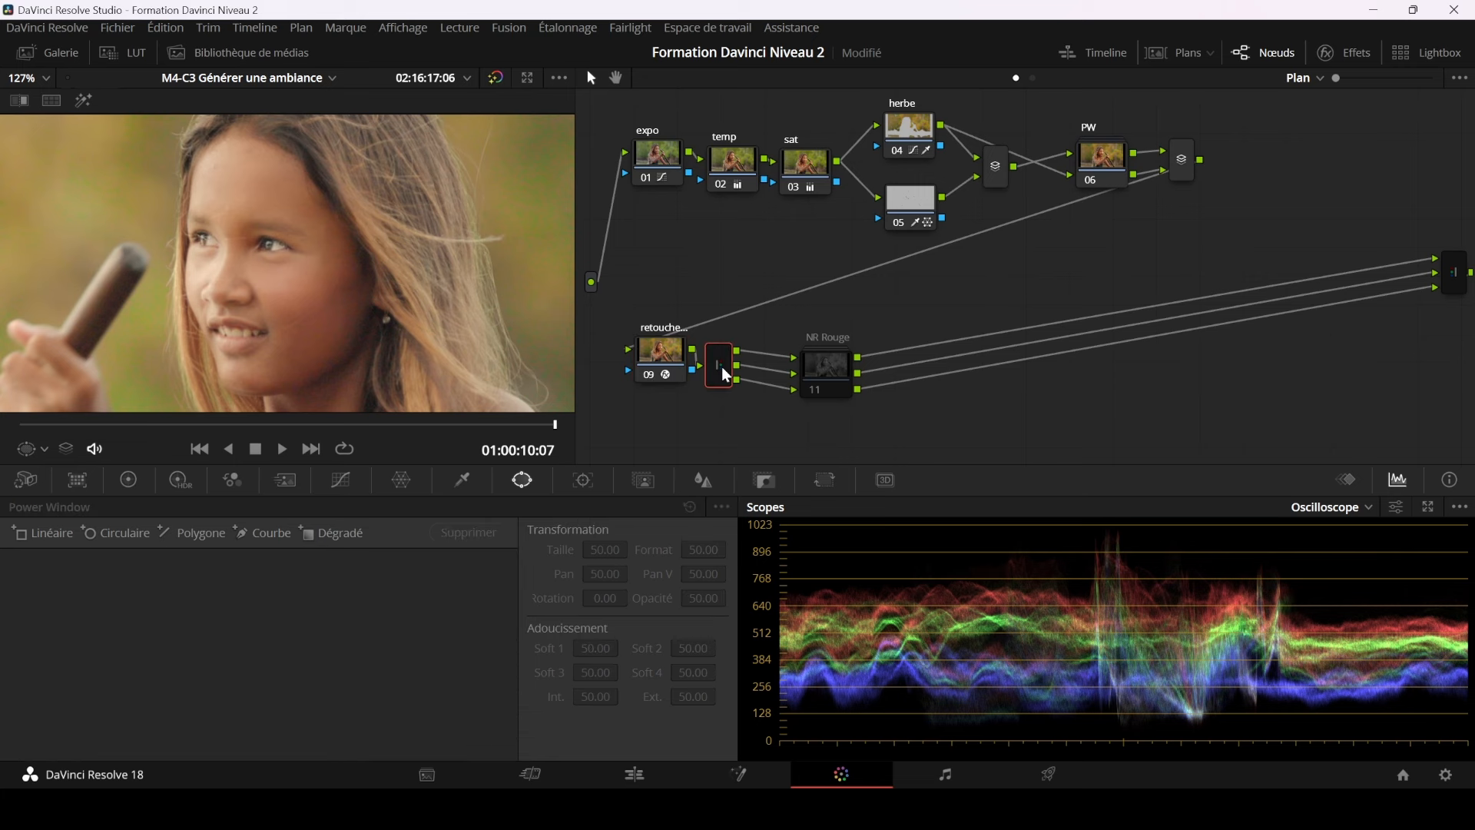
pyautogui.click(825, 370)
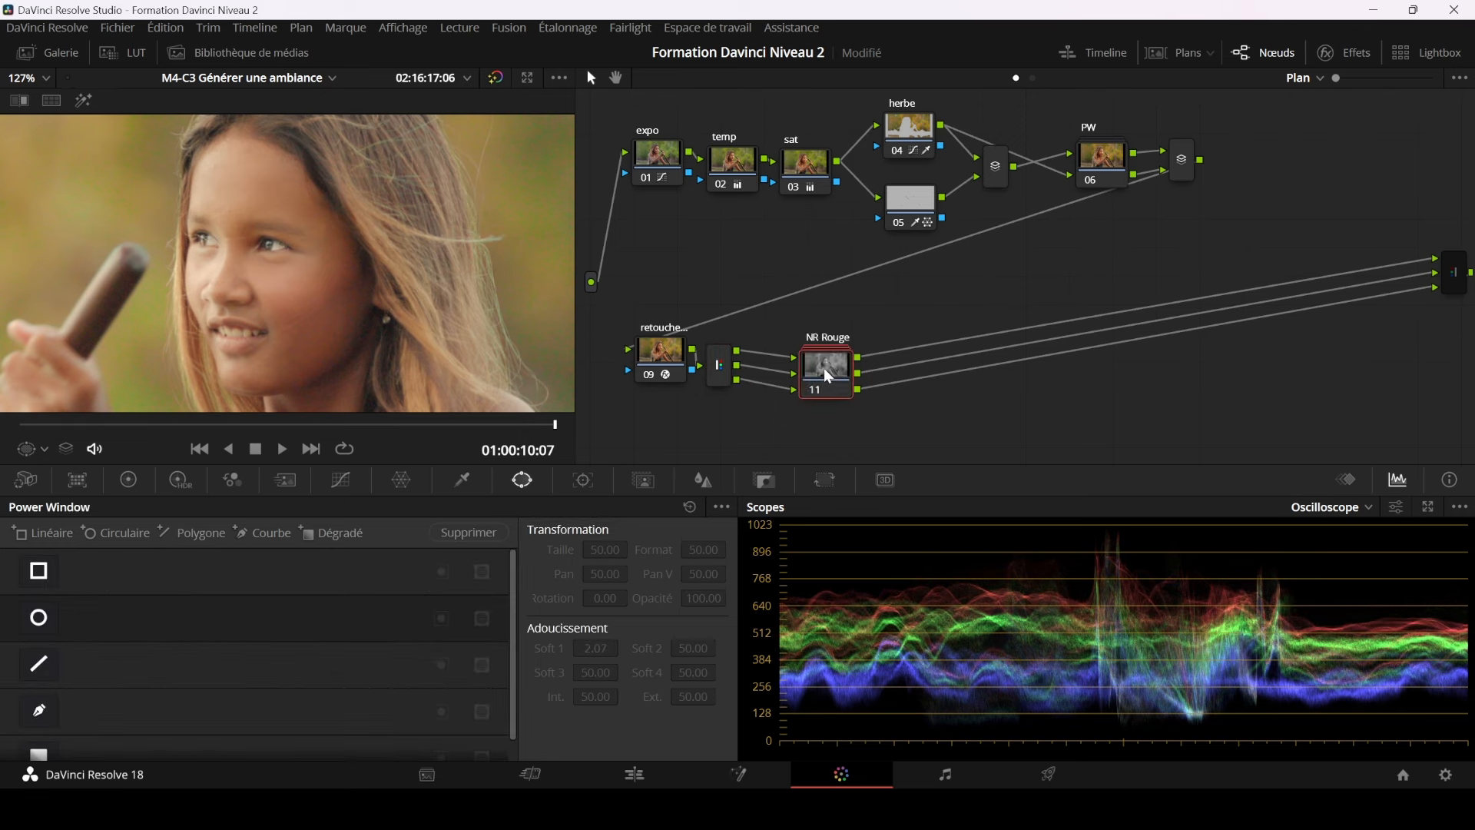
pyautogui.moveTo(823, 367); pyautogui.dragTo(912, 352)
# - Open the NR Rouge composite node and move its three channel nodes toward the middle of the graph
pyautogui.rightClick(915, 352)
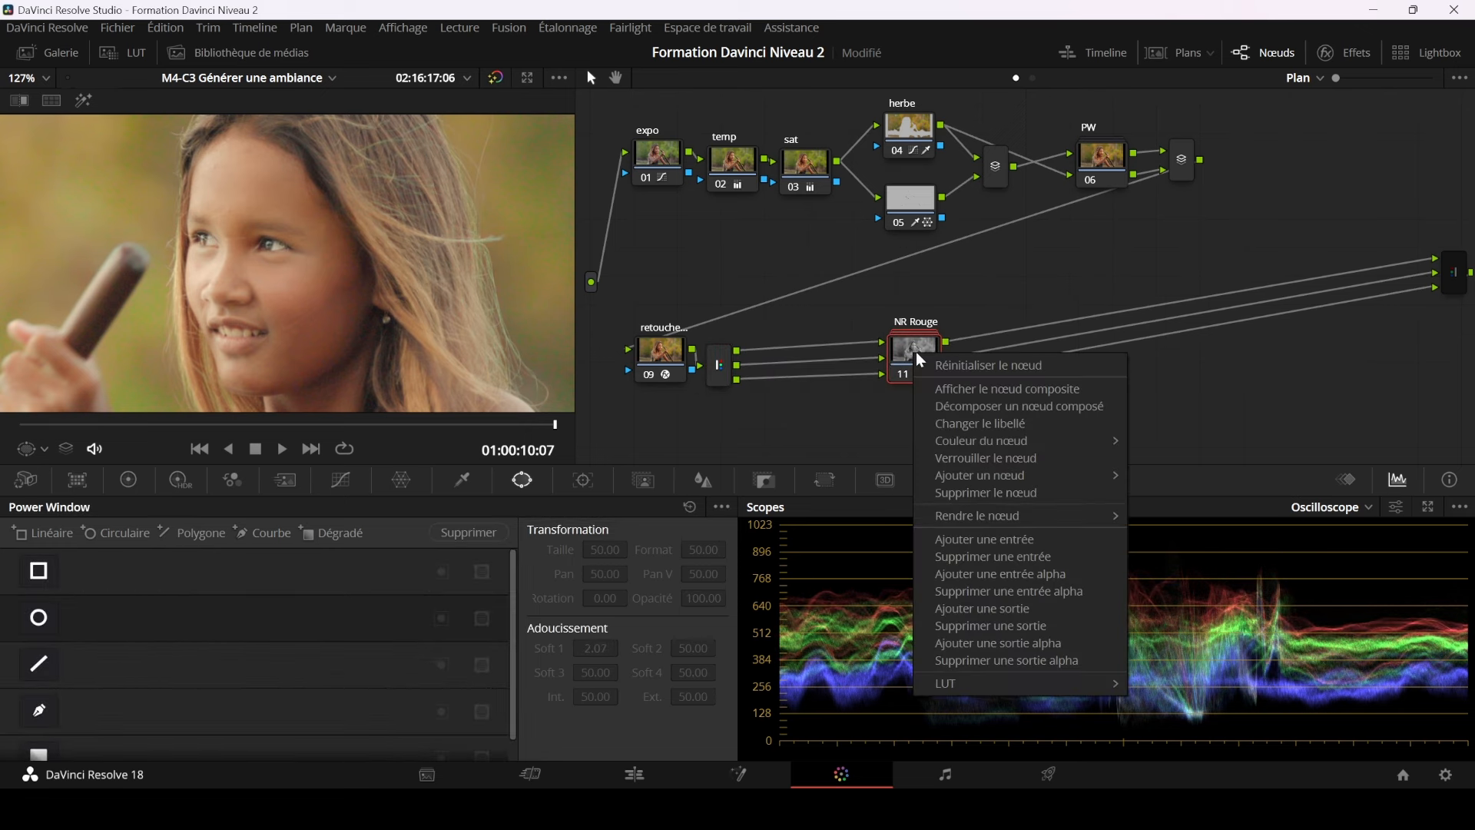
pyautogui.click(966, 388)
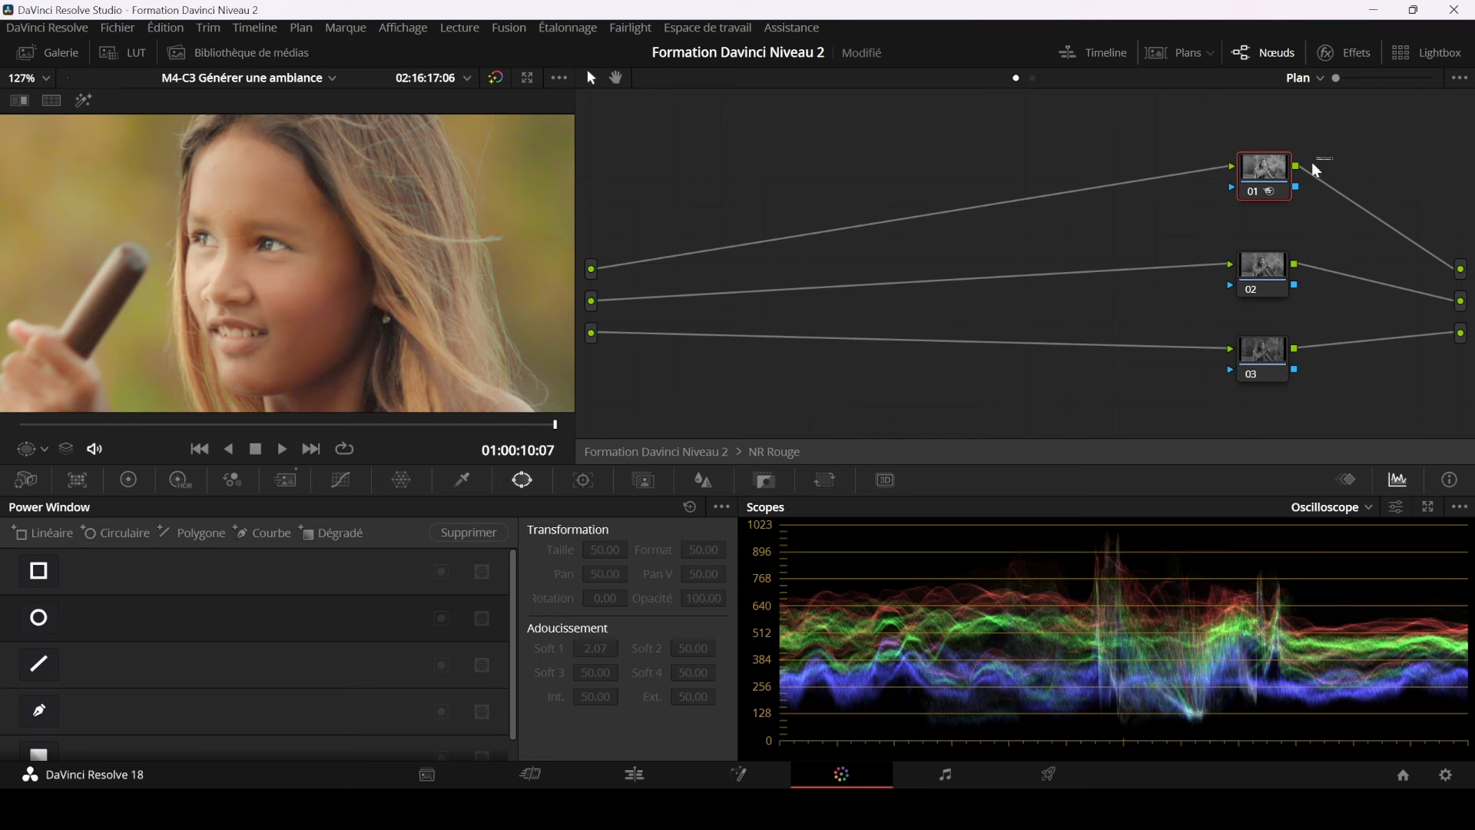
pyautogui.moveTo(1312, 163); pyautogui.dragTo(1068, 353)
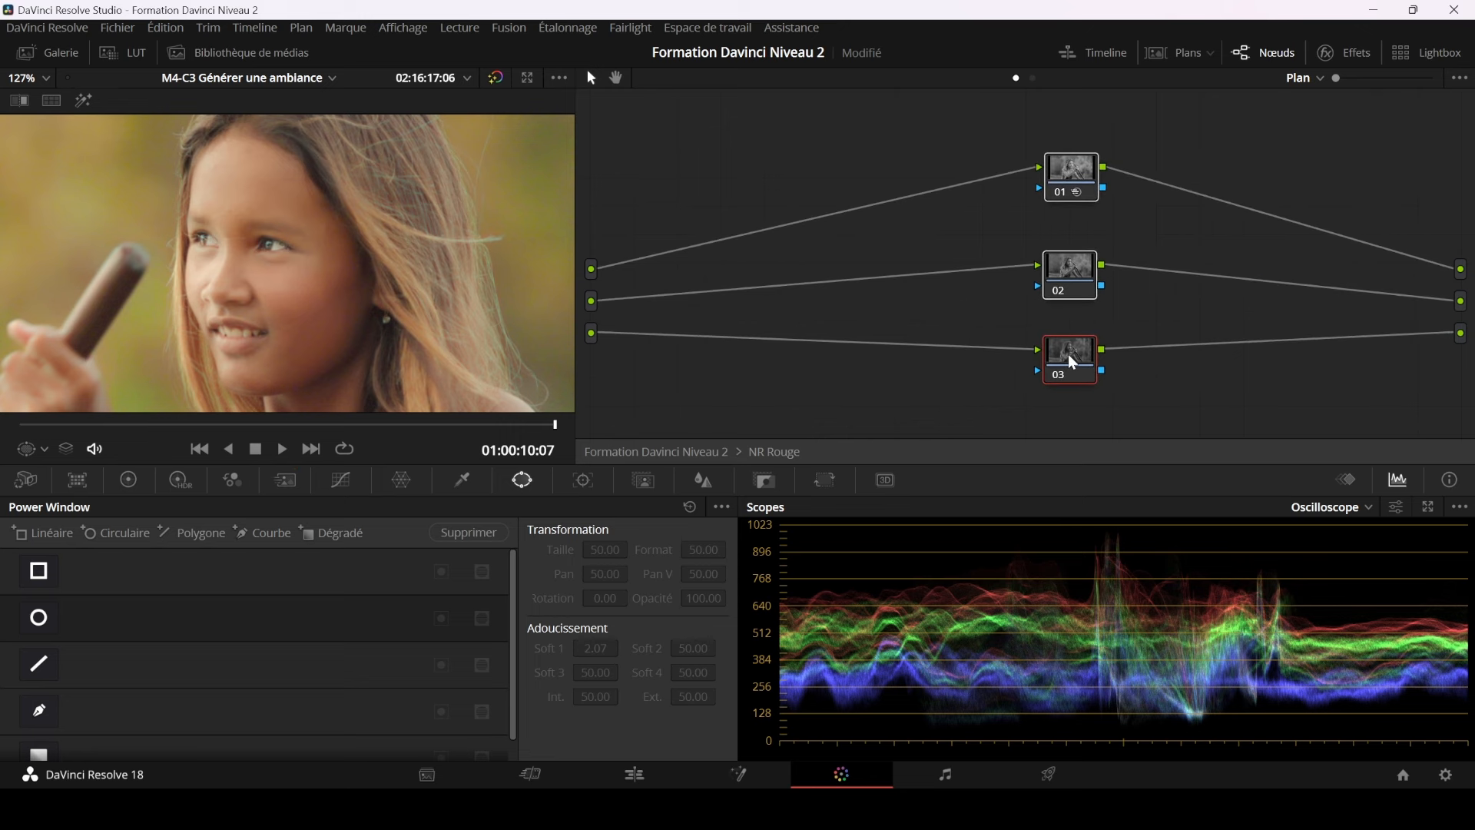
# - Compare the hair strands up close with node 01 of NR Rouge disabled and re-enabled
pyautogui.click(1077, 188)
pyautogui.moveTo(514, 270); pyautogui.dragTo(242, 295)
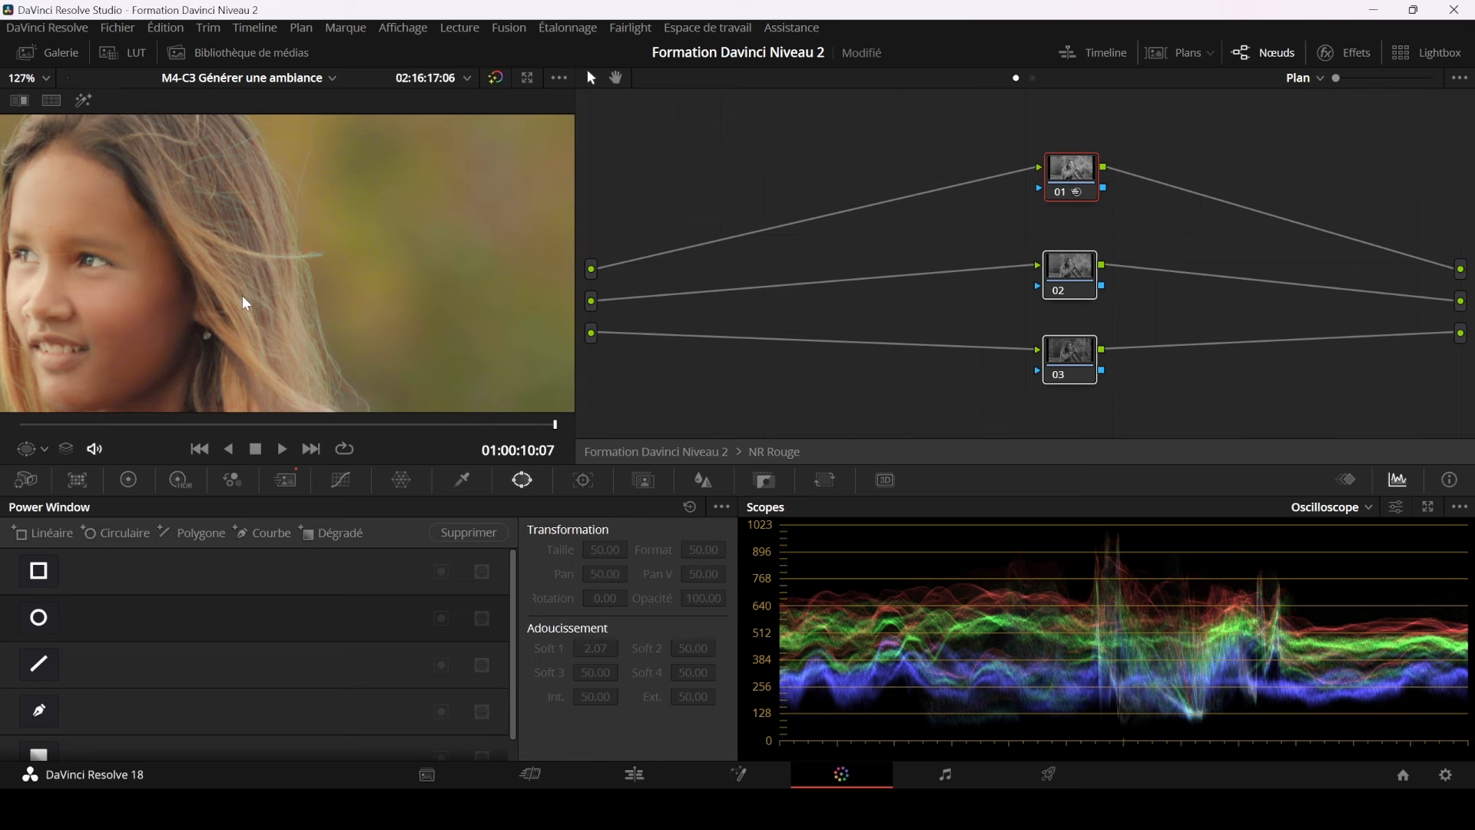
pyautogui.scroll(1, 440, 274)
pyautogui.scroll(5, 459, 298)
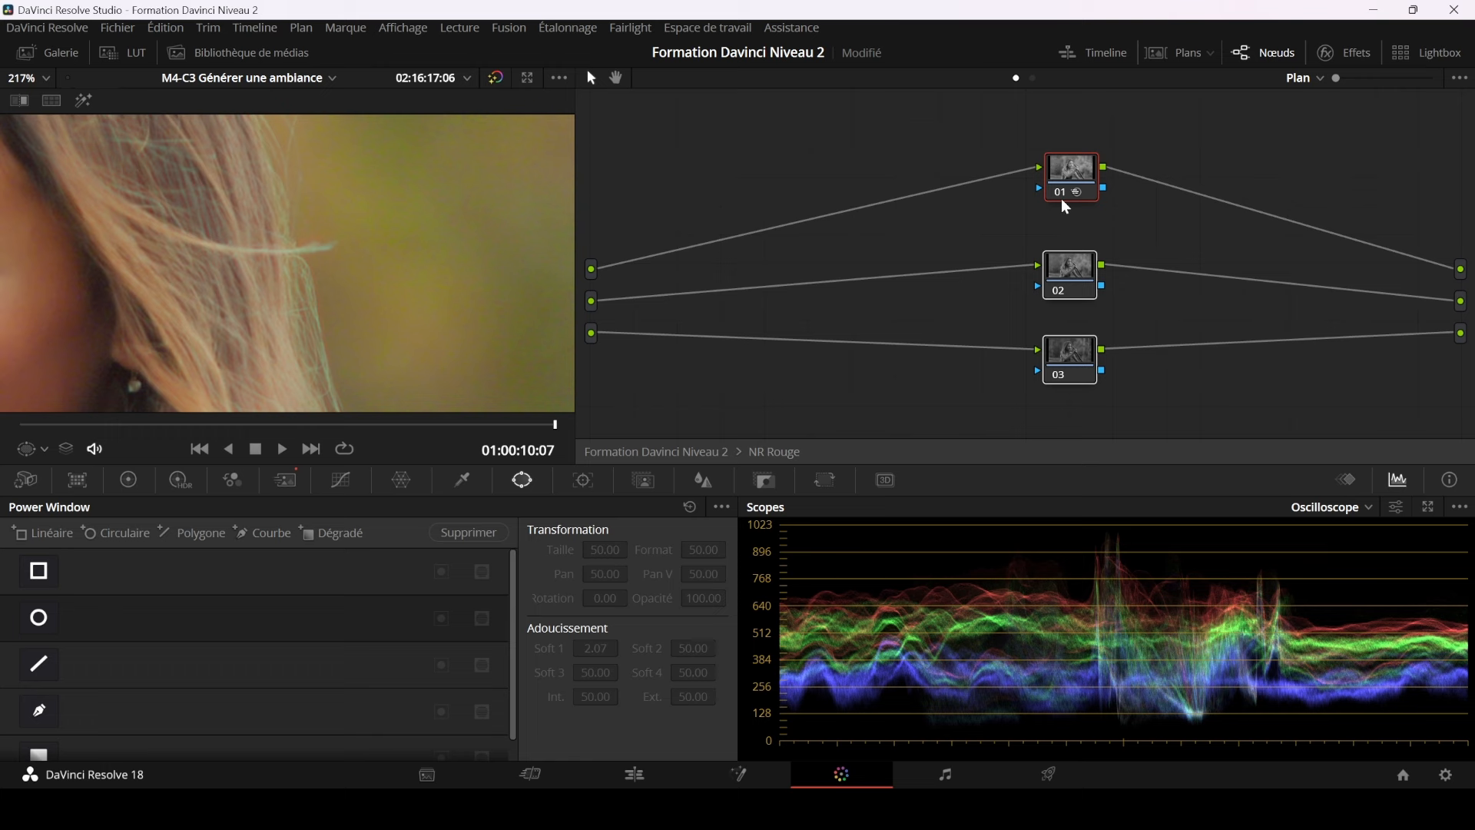
pyautogui.hotkey('ctrl', 'd')
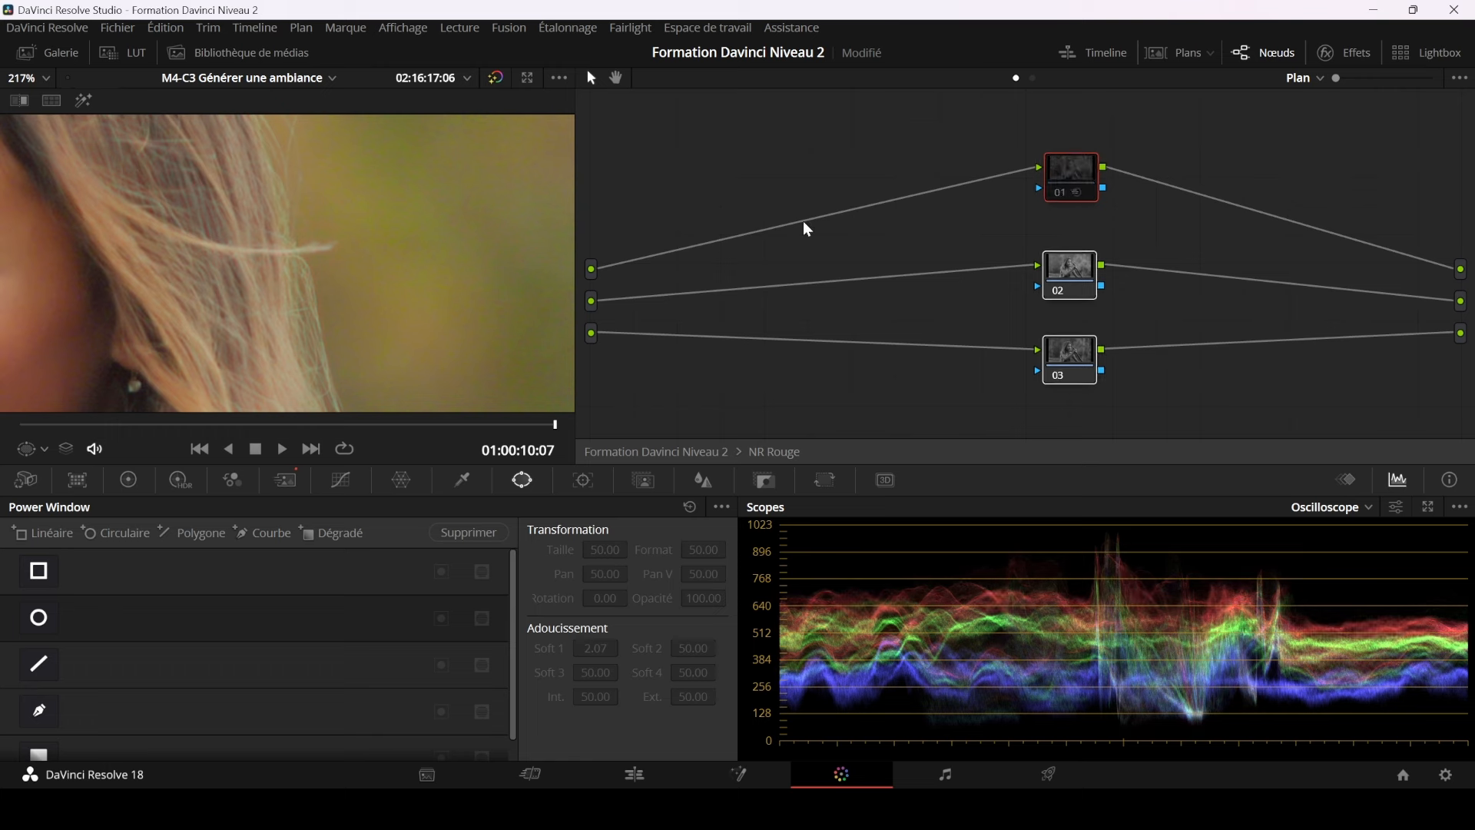
pyautogui.hotkey('ctrl', 'd')
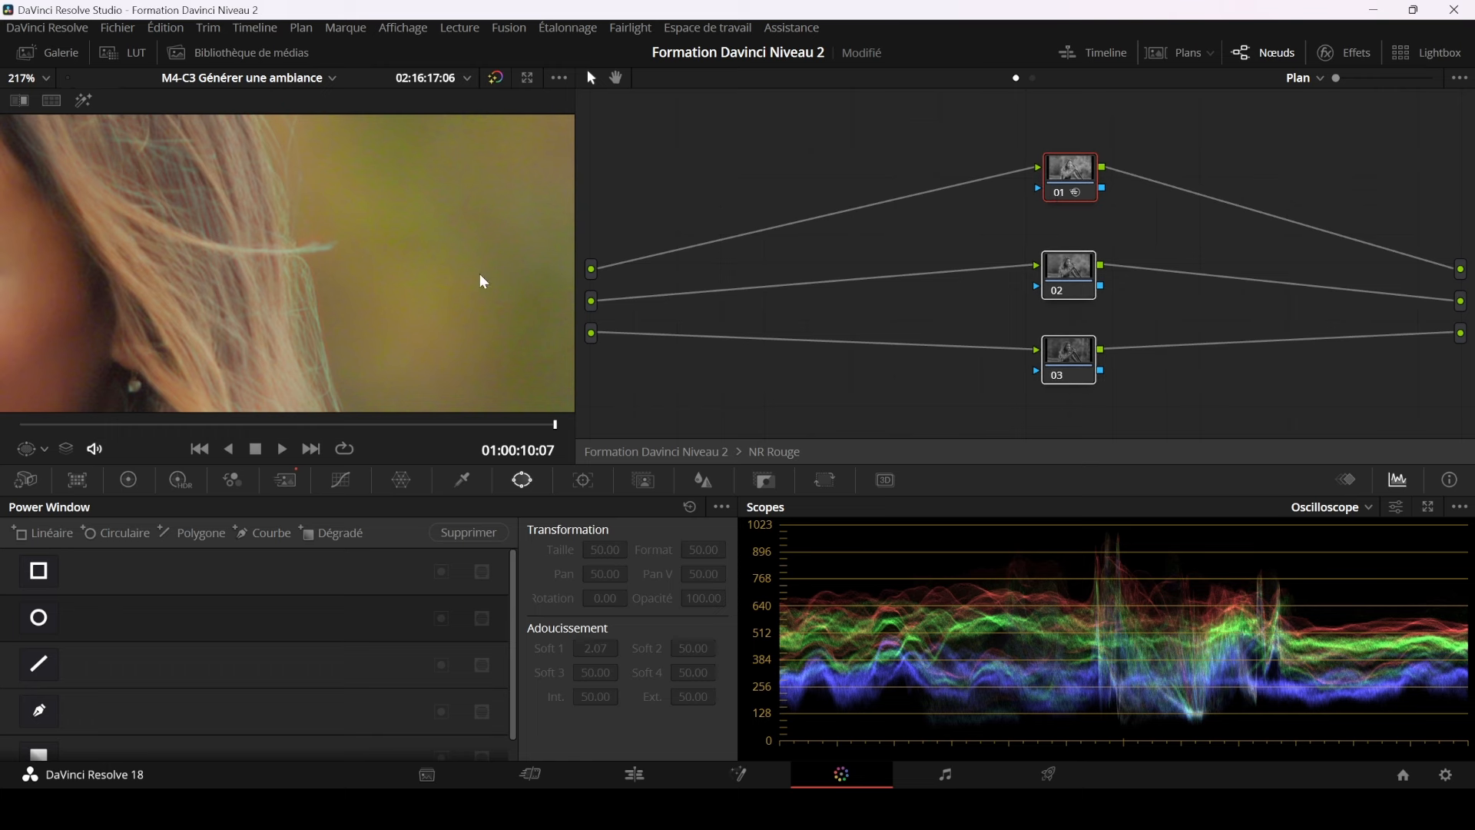
# - Examine the skin on the face up close and the wider shot with node 01 of NR Rouge active
pyautogui.scroll(-8, 481, 275)
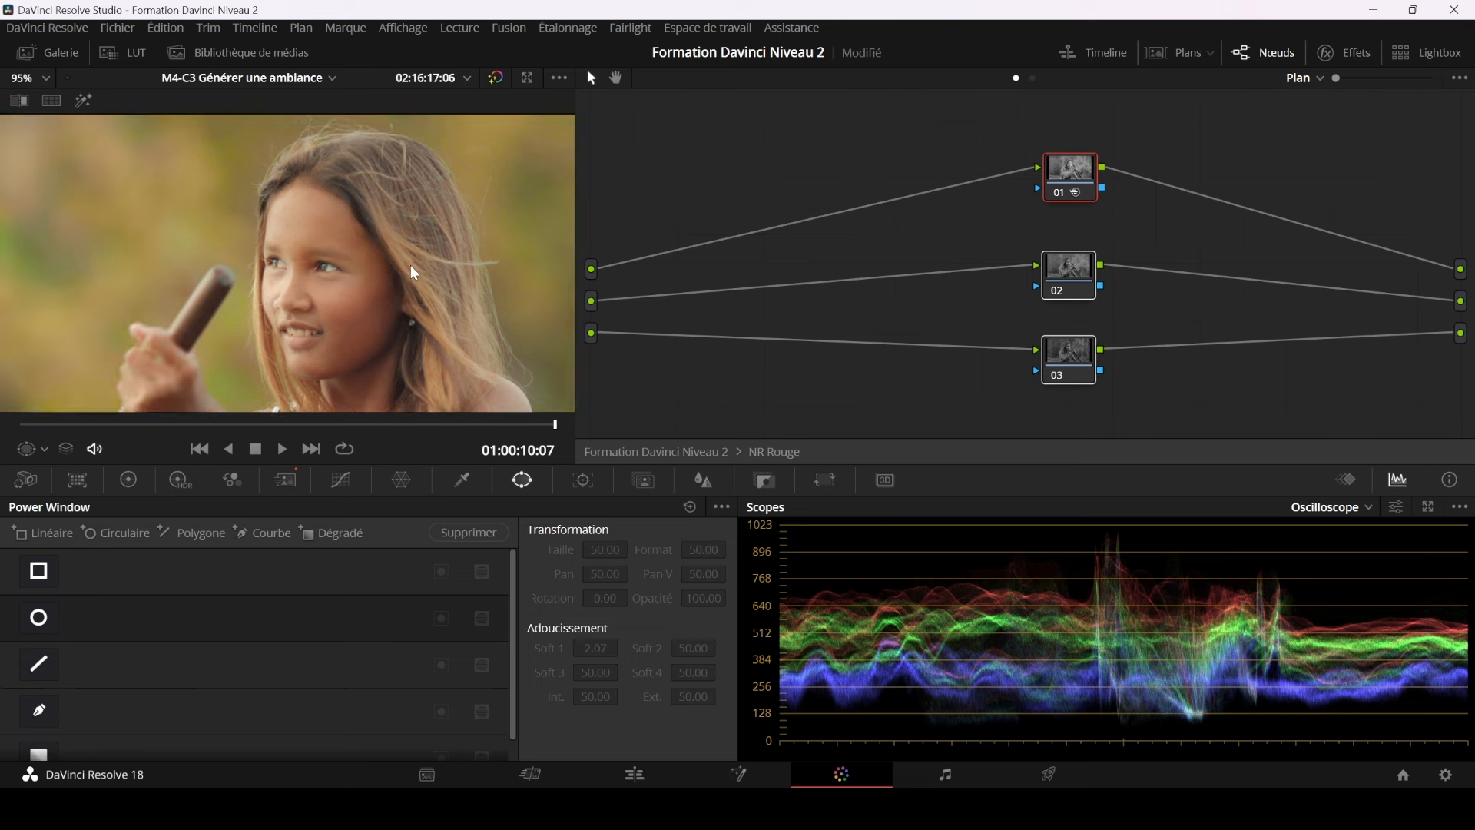
pyautogui.scroll(8, 415, 273)
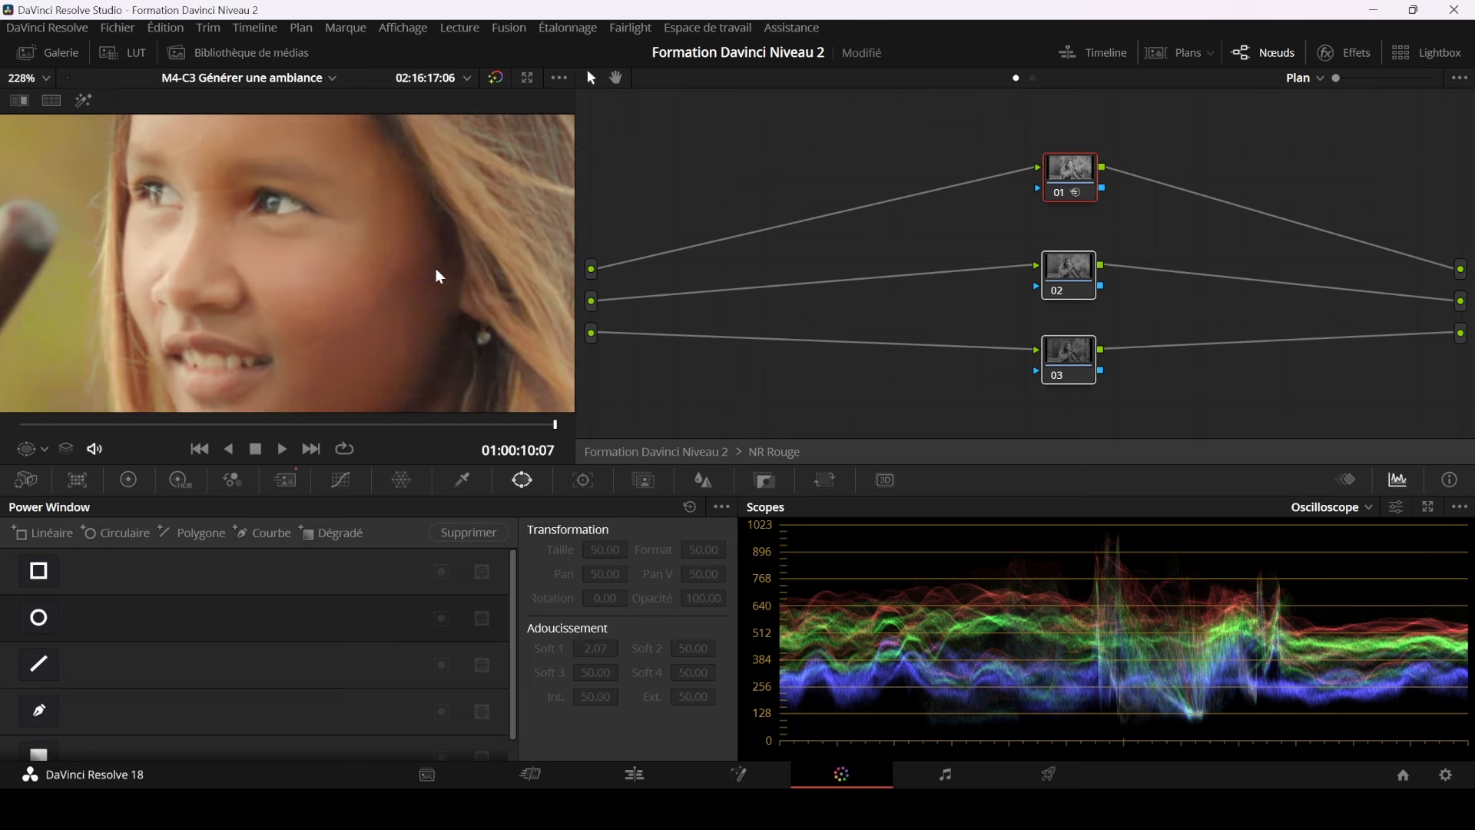
pyautogui.scroll(2, 438, 275)
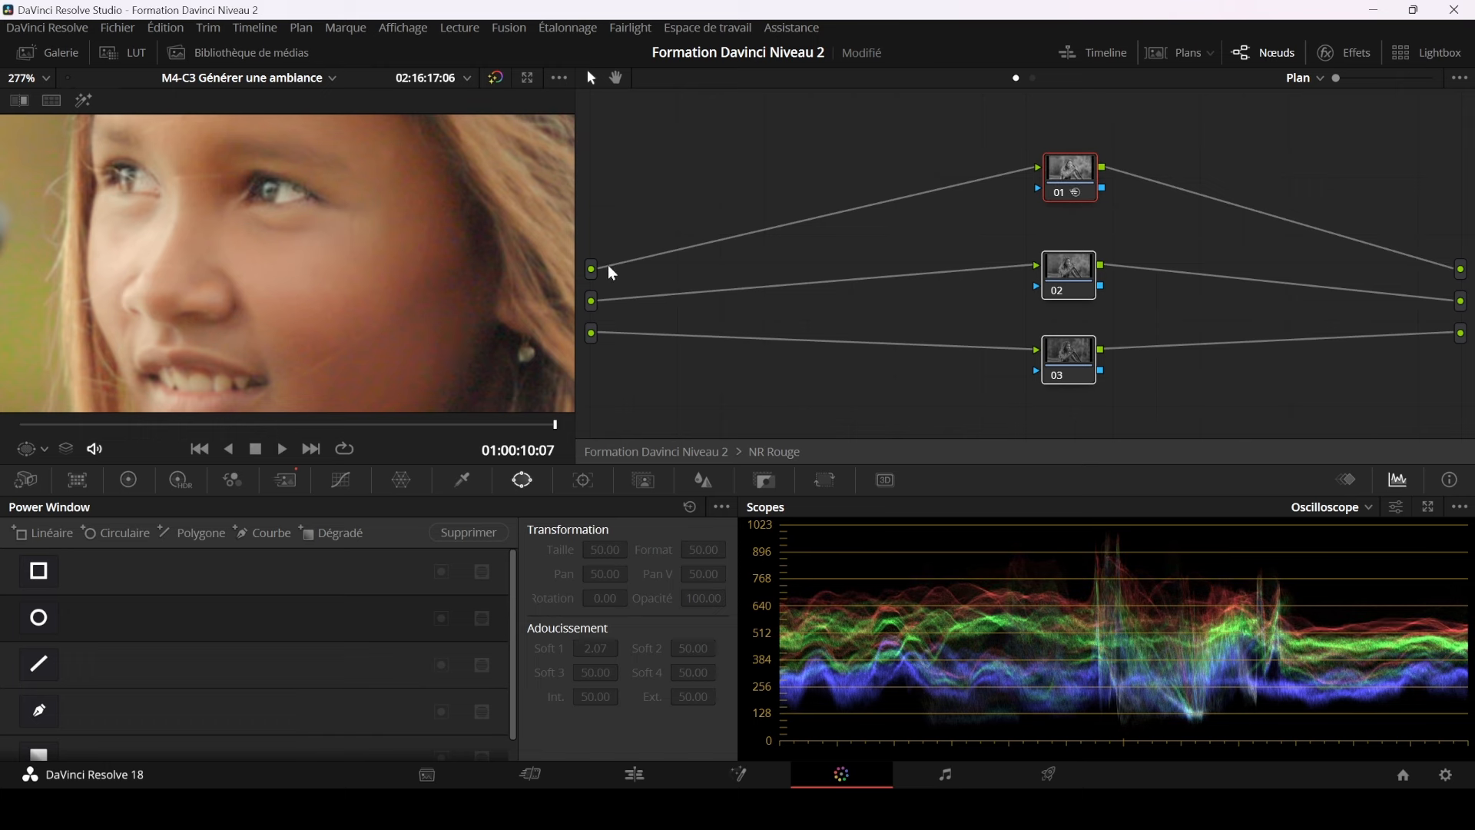
pyautogui.scroll(-4, 405, 248)
pyautogui.scroll(-3, 406, 245)
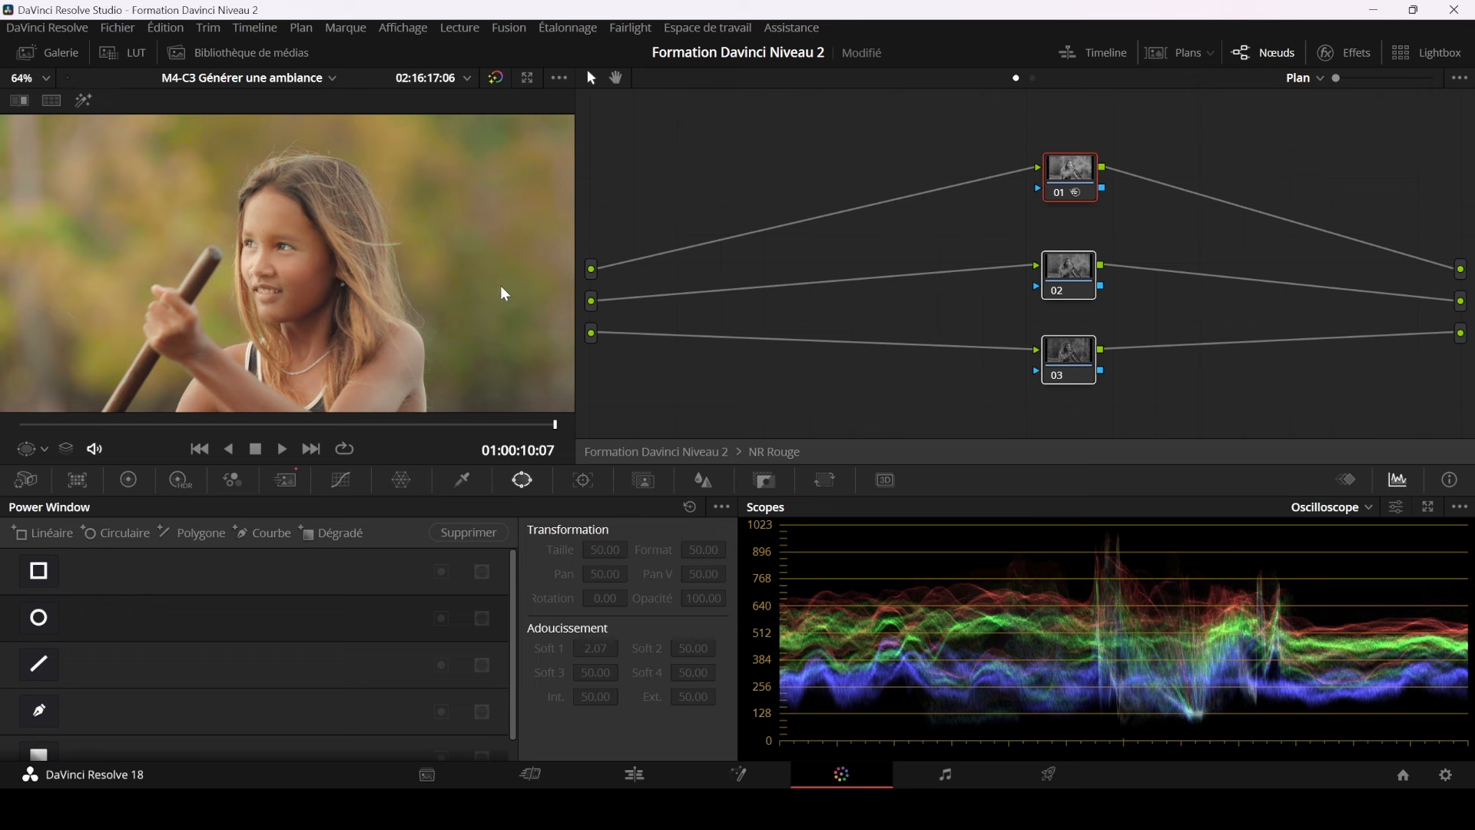
# - Return from NR Rouge to the main node graph and save the project
pyautogui.click(783, 455)
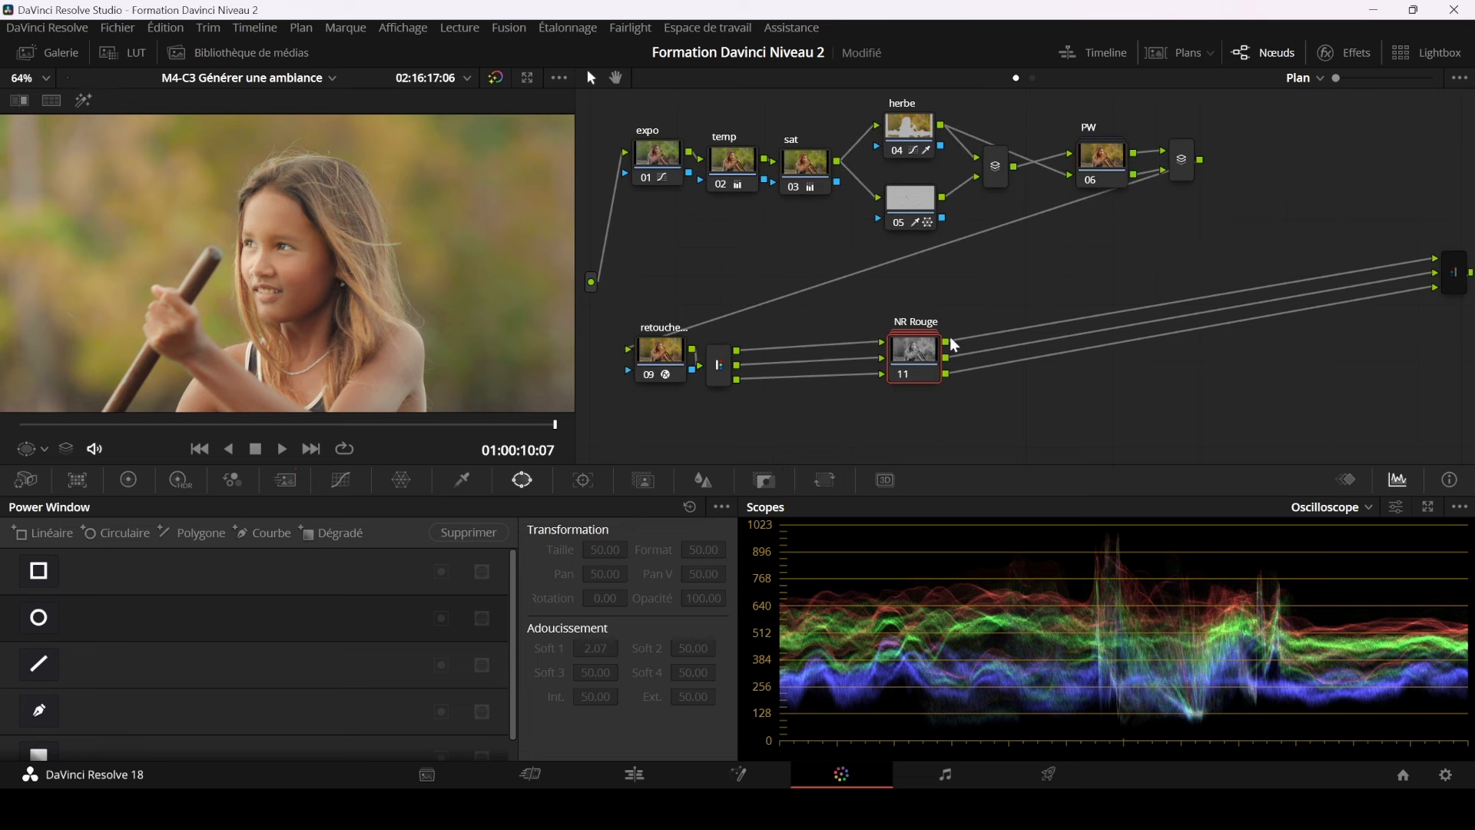
pyautogui.hotkey('ctrl', 's')
# - Enlarge the viewer and compare the paddling girl shot with all grades bypassed and restored
pyautogui.hotkey('alt', 'f')
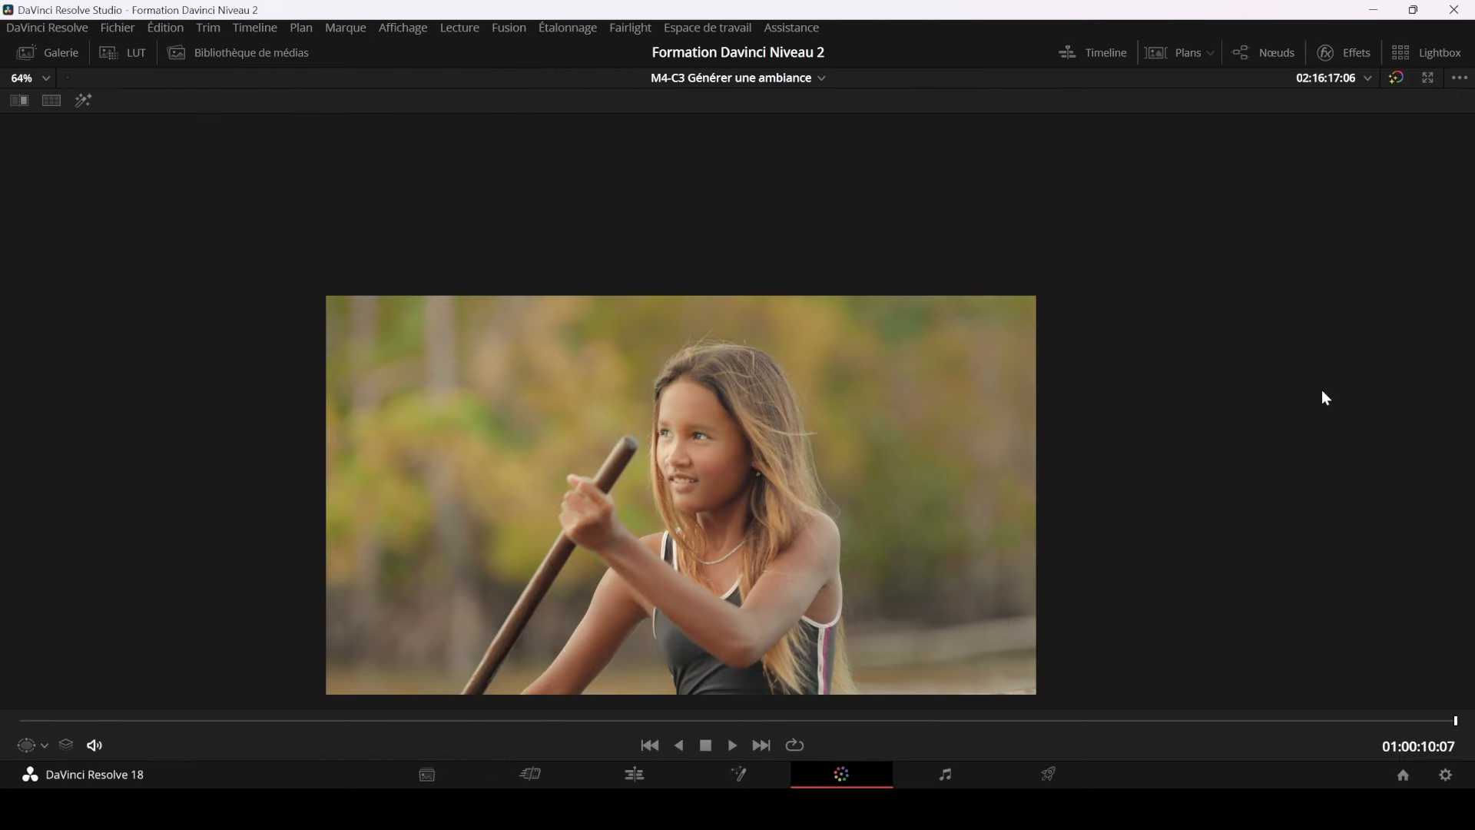
pyautogui.scroll(5, 1242, 444)
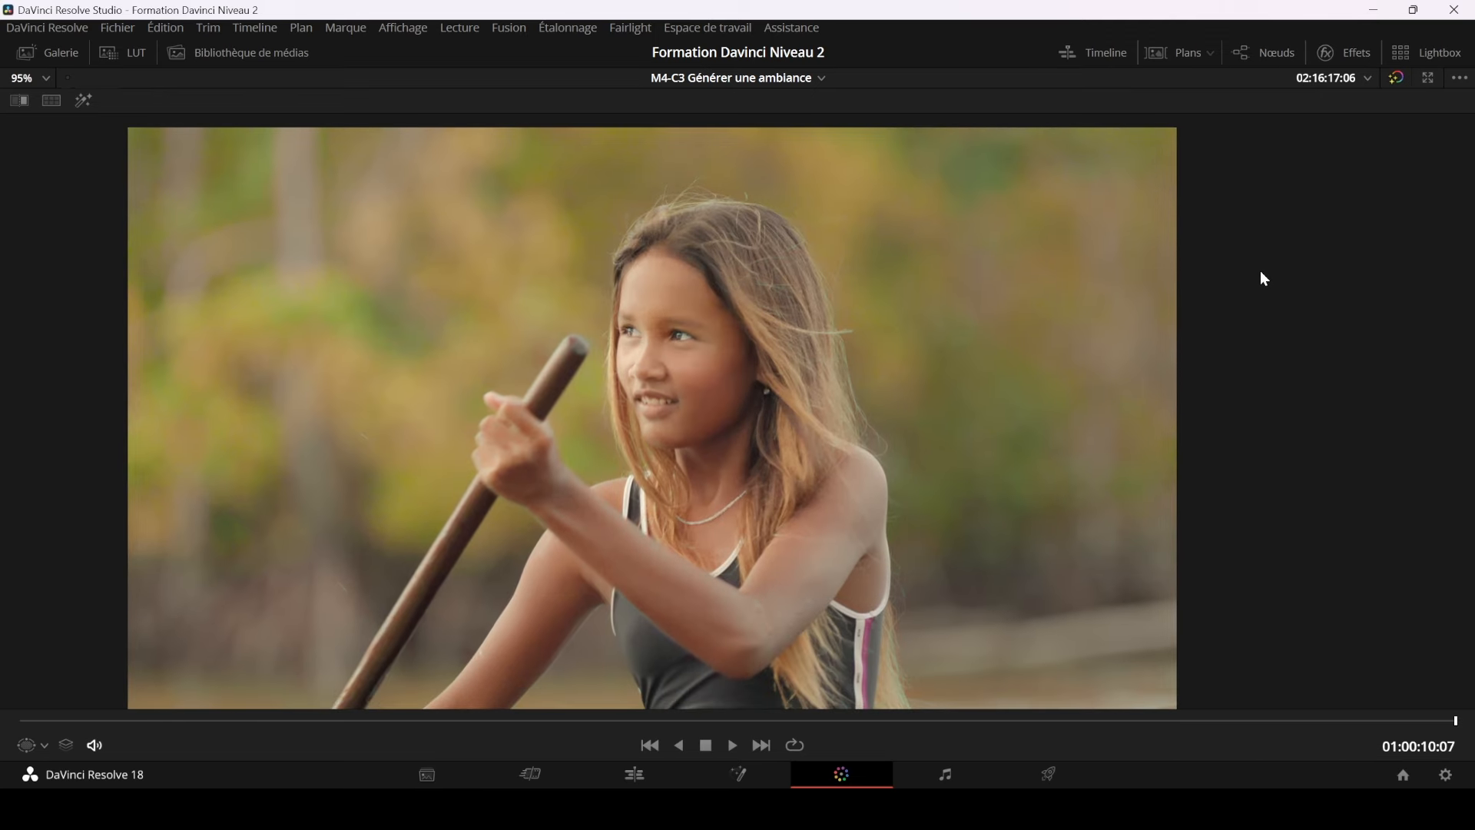
pyautogui.hotkey('alt', 'd')
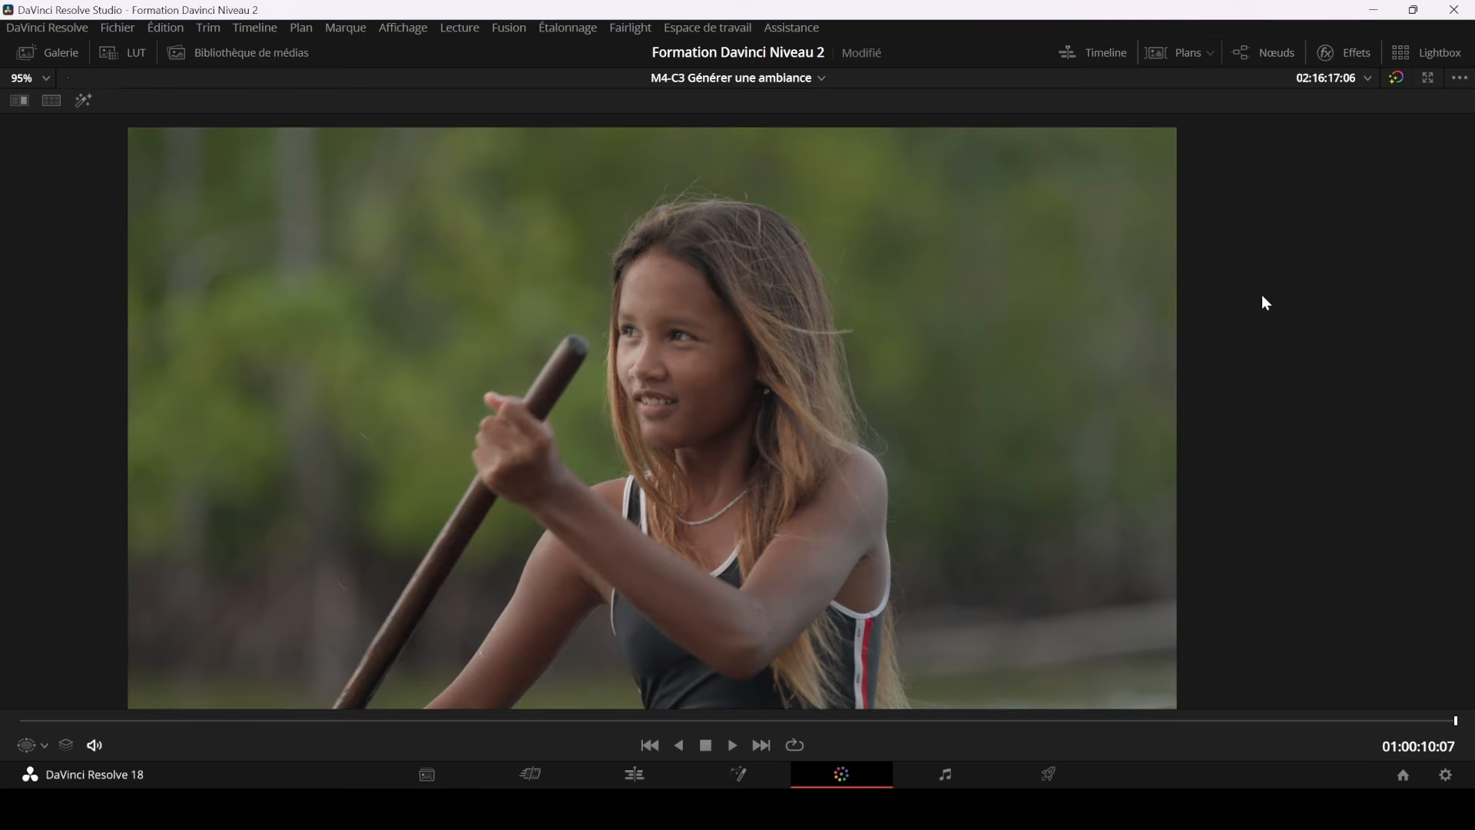
pyautogui.hotkey('alt', 'd')
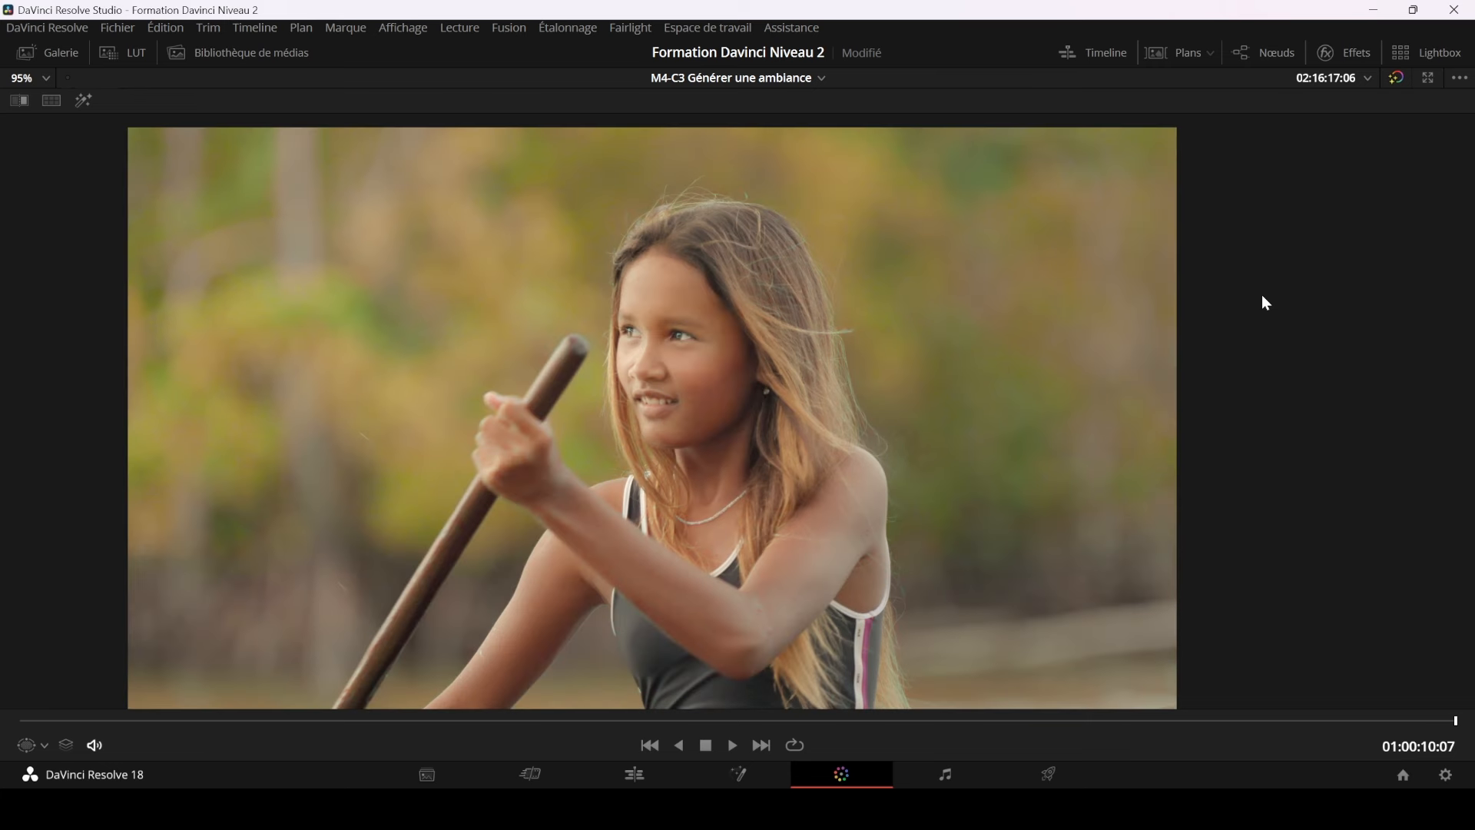